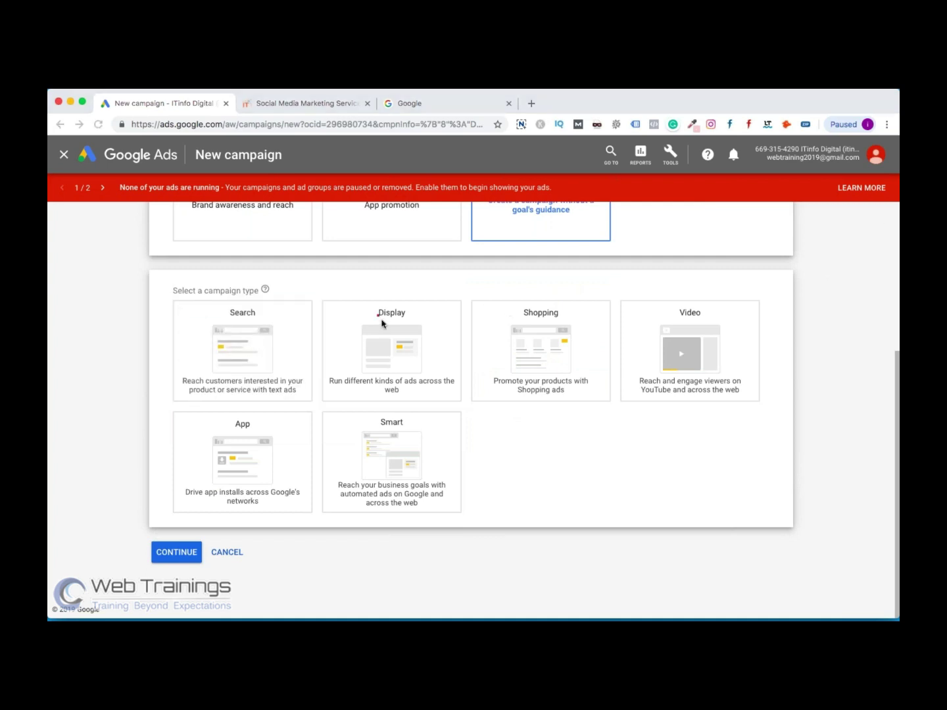
Tick the Display, Shopping, Video, App and Smart campaign types as examples.
drag(379, 316, 438, 298)
drag(527, 332, 591, 309)
drag(664, 325, 716, 319)
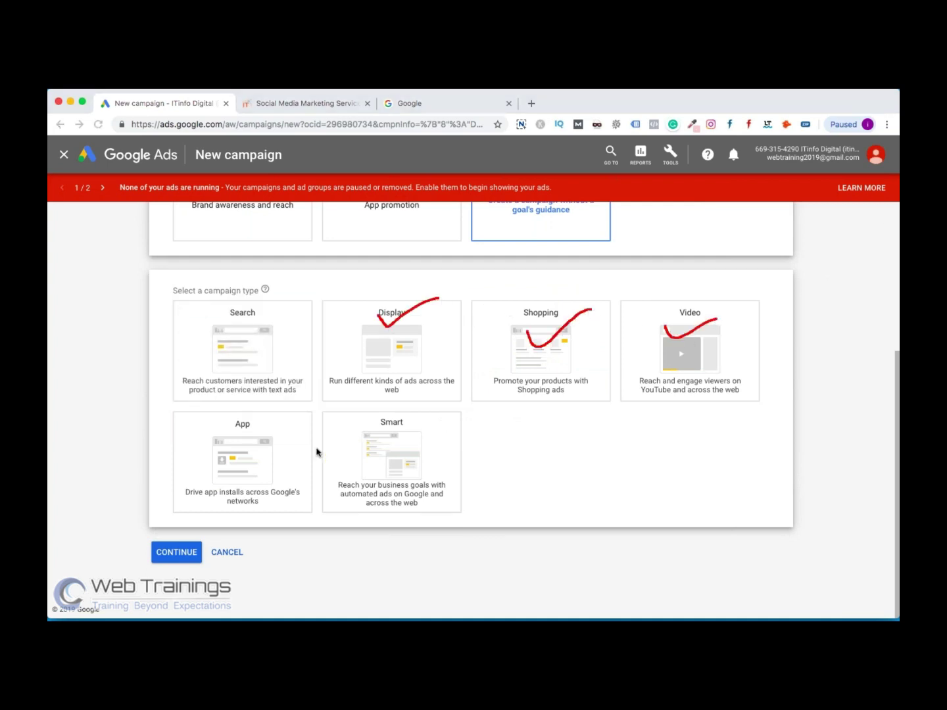
drag(251, 453, 283, 439)
drag(381, 450, 420, 428)
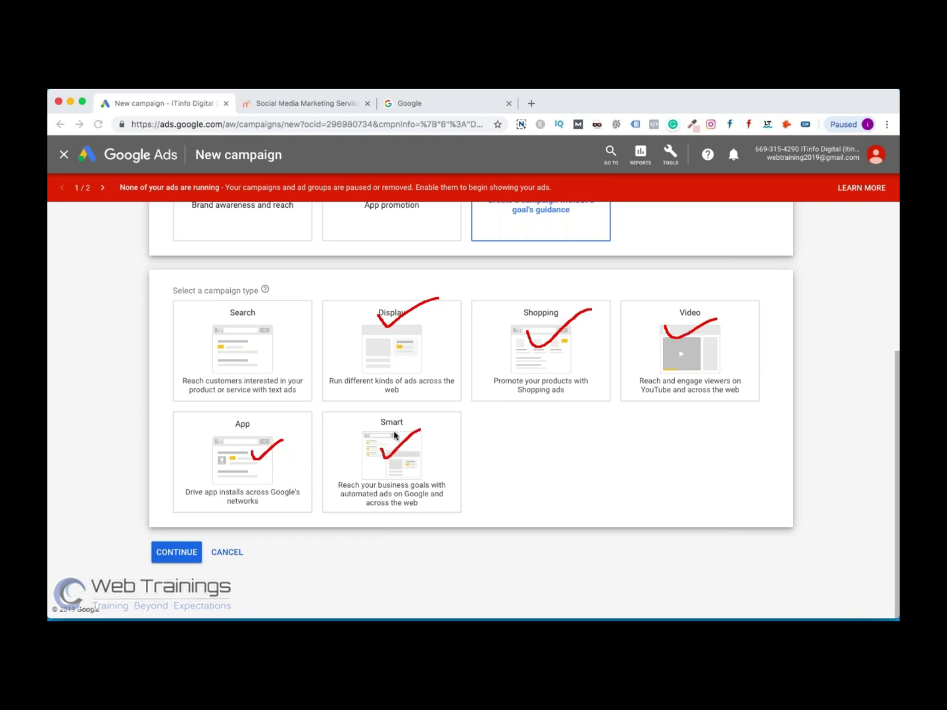
Circle Search for emphasis, then choose Search and continue to its settings.
mouse_move(256, 296)
mouse_down()
mouse_move(215, 299)
mouse_move(227, 407)
mouse_move(241, 297)
mouse_move(263, 296)
mouse_up()
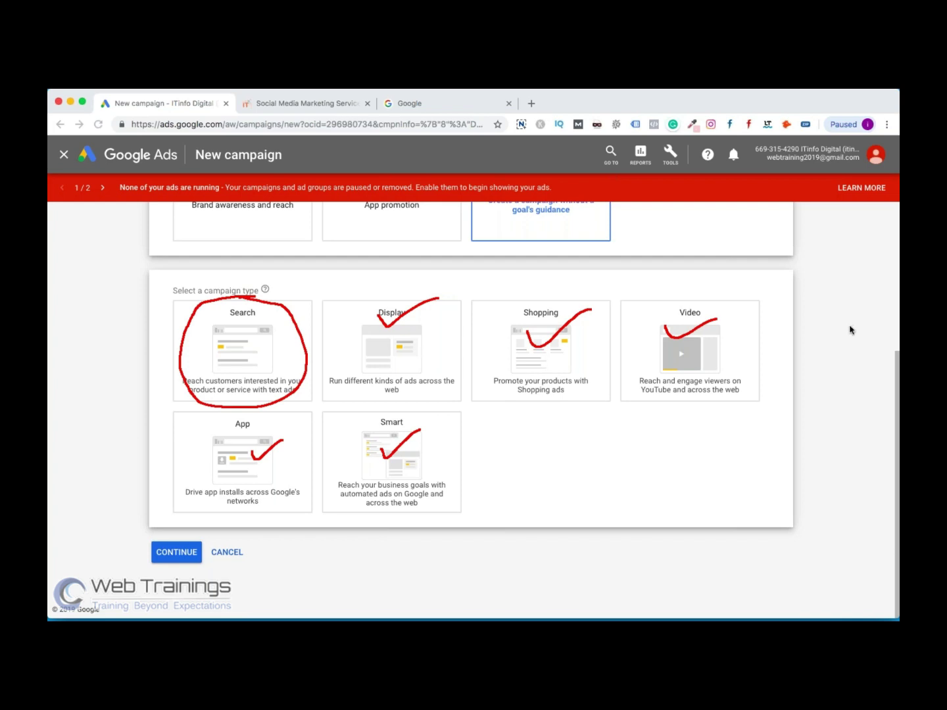
key(Escape)
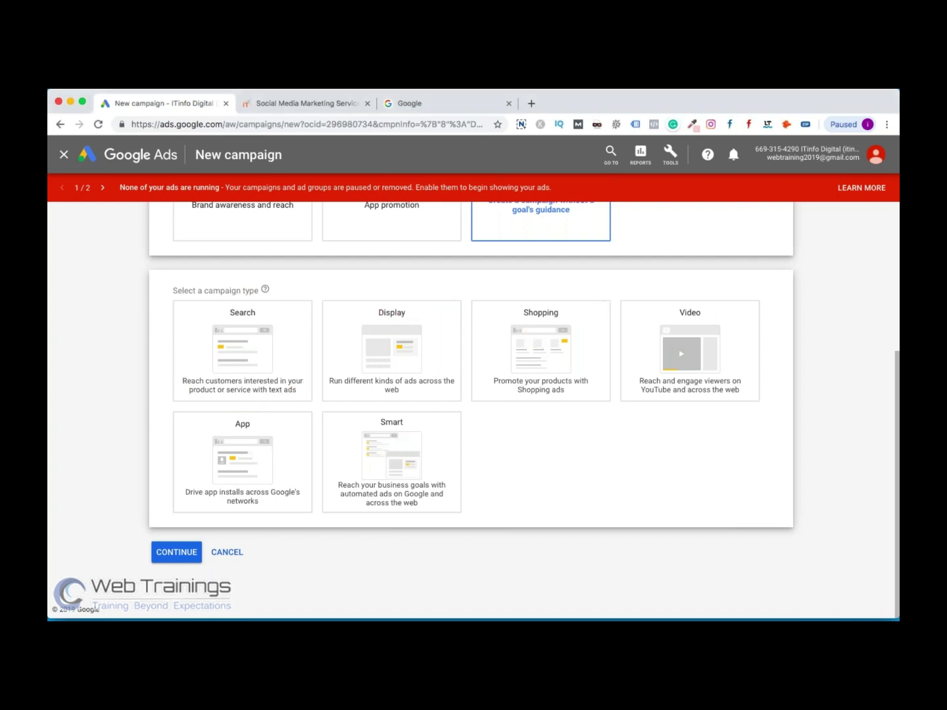
click(245, 346)
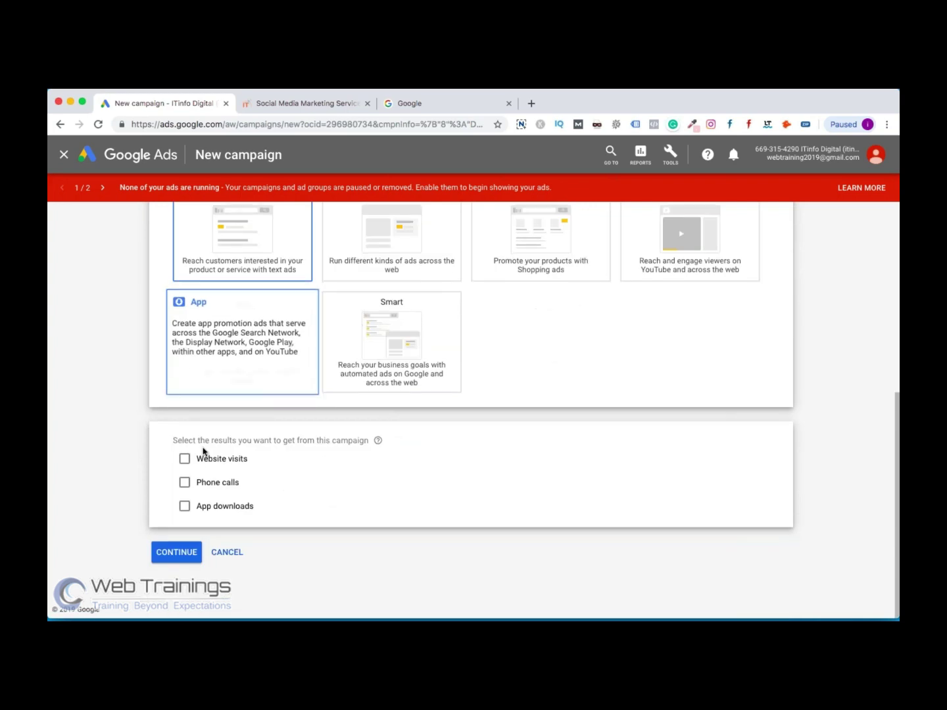
click(173, 560)
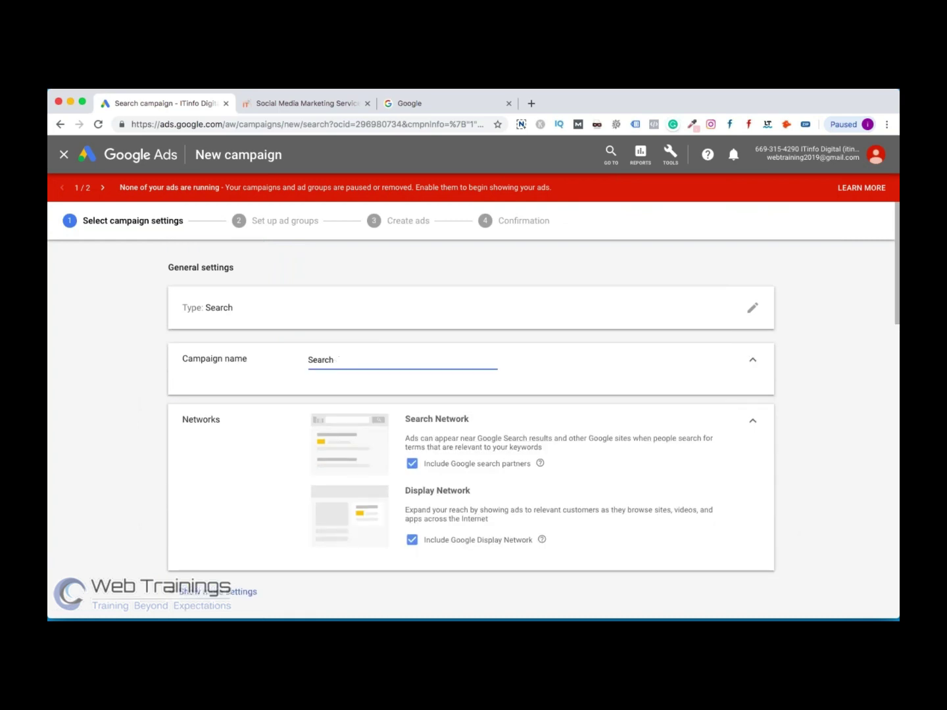
Replace the default campaign name 'Search' with 'ITinfo Digital Services (Test)'.
key(BackSpace)
key(BackSpace)
key(BackSpace)
key(BackSpace)
text(ITinfo Digital Services (Test))
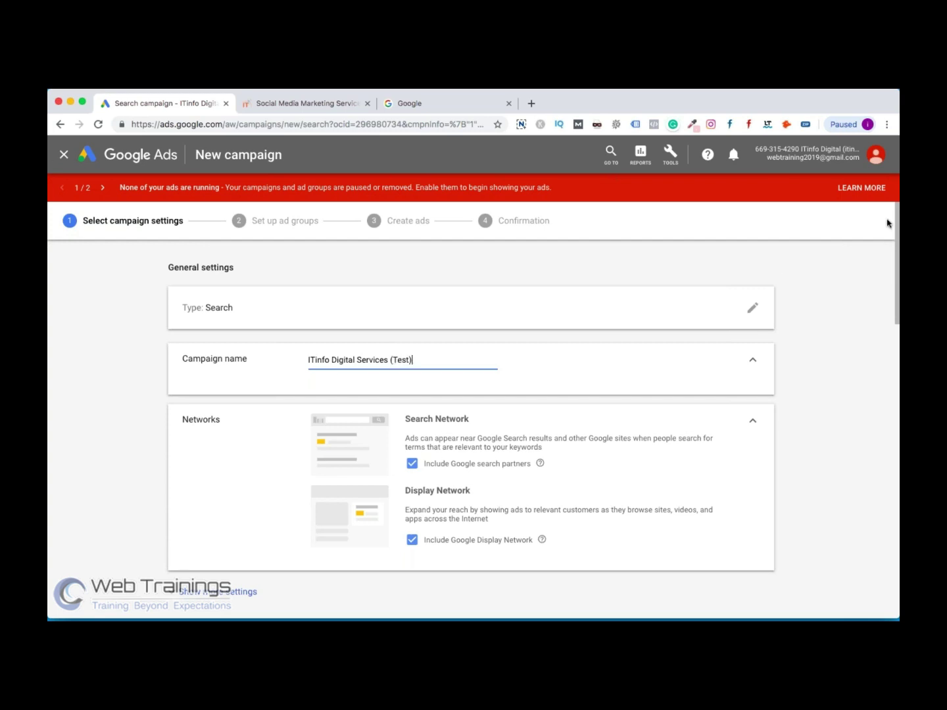
scroll(192, 423, down, 1)
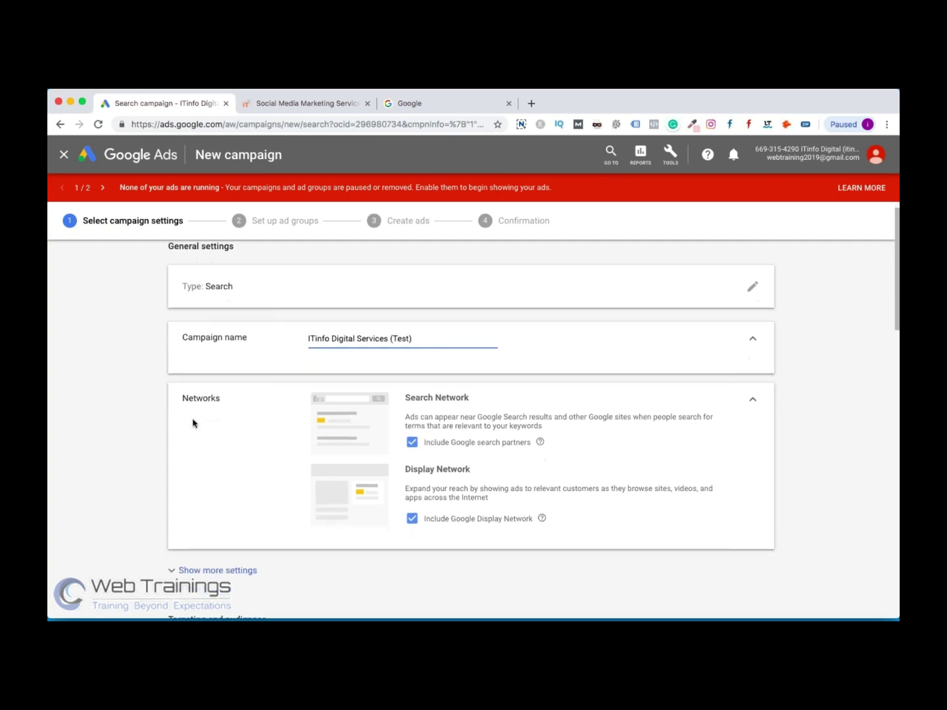
scroll(287, 412, down, 1)
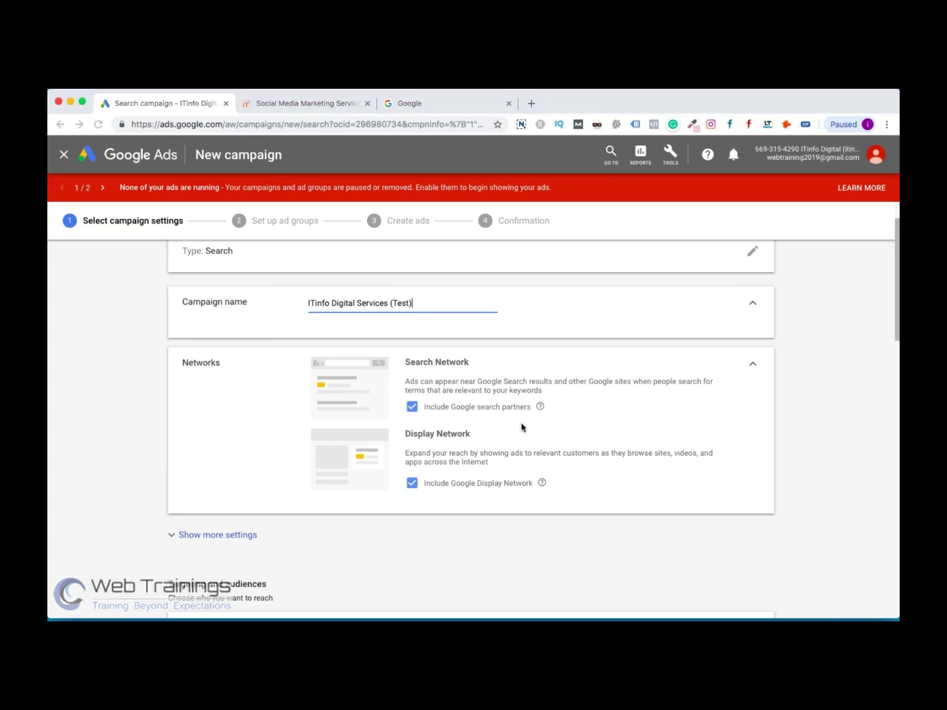
click(482, 416)
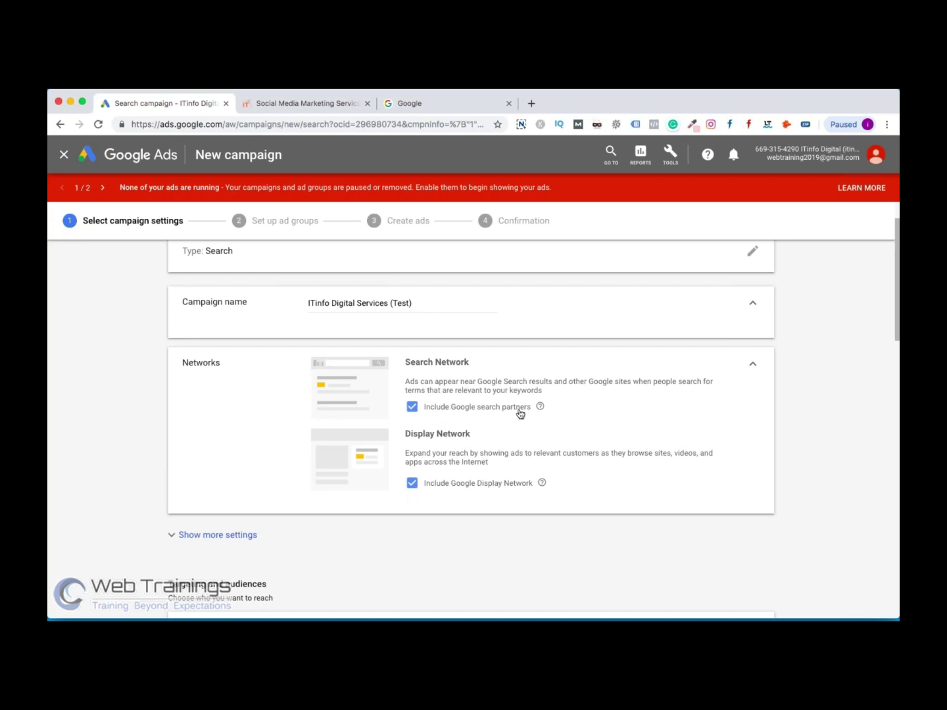
key(XF86AudioRaiseVolume)
Load ask.com in a new Chrome tab and focus its search box.
click(474, 105)
click(530, 103)
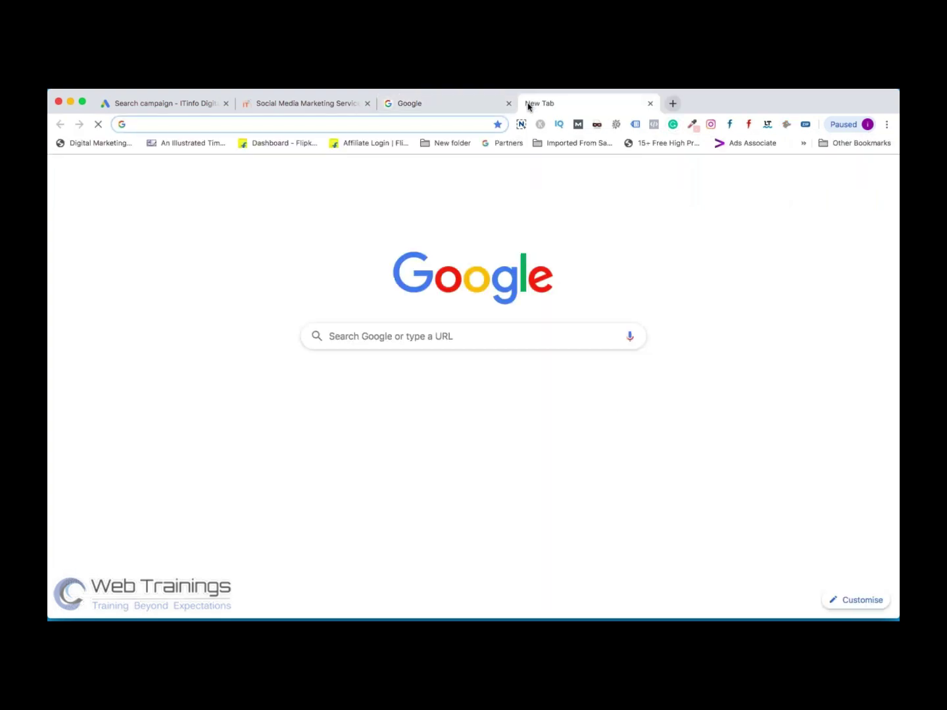
text(ask.com)
key(Return)
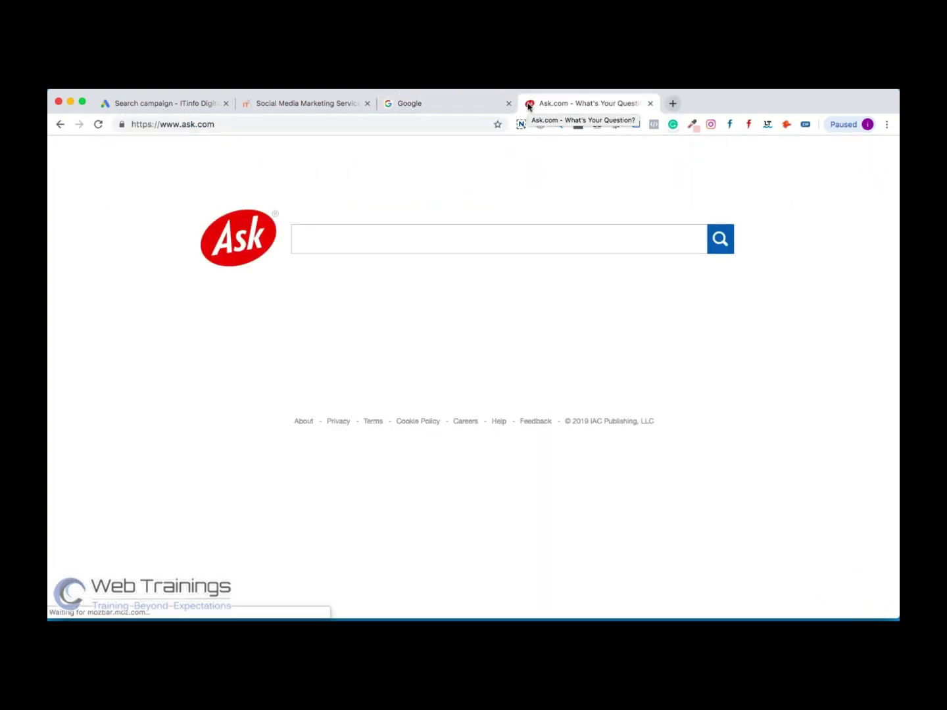
click(415, 249)
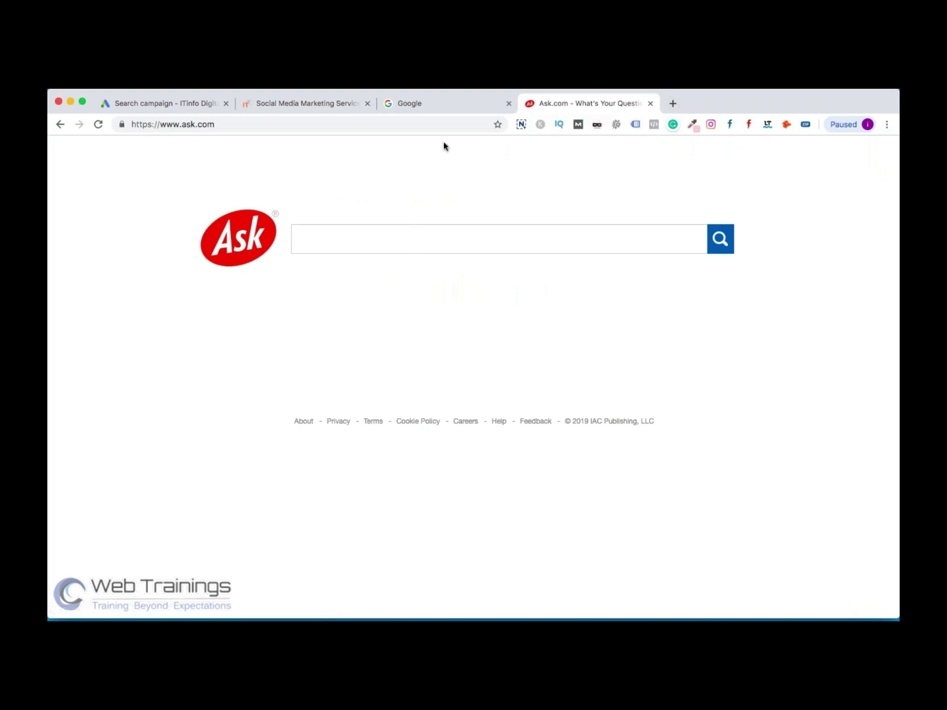
Switch back through the tabs to the Search campaign settings.
click(407, 108)
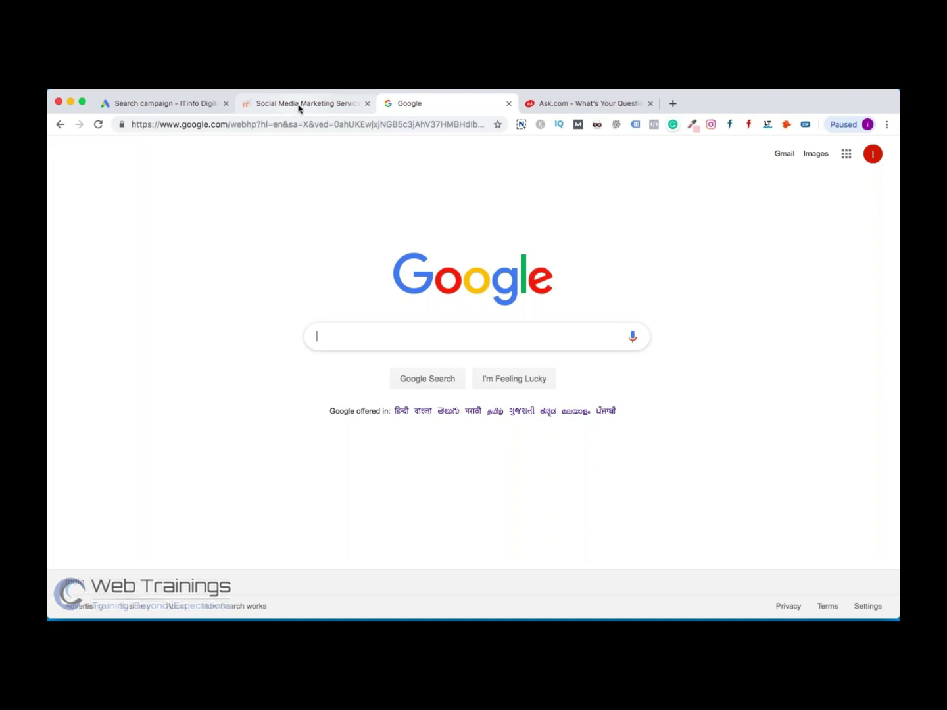
click(300, 105)
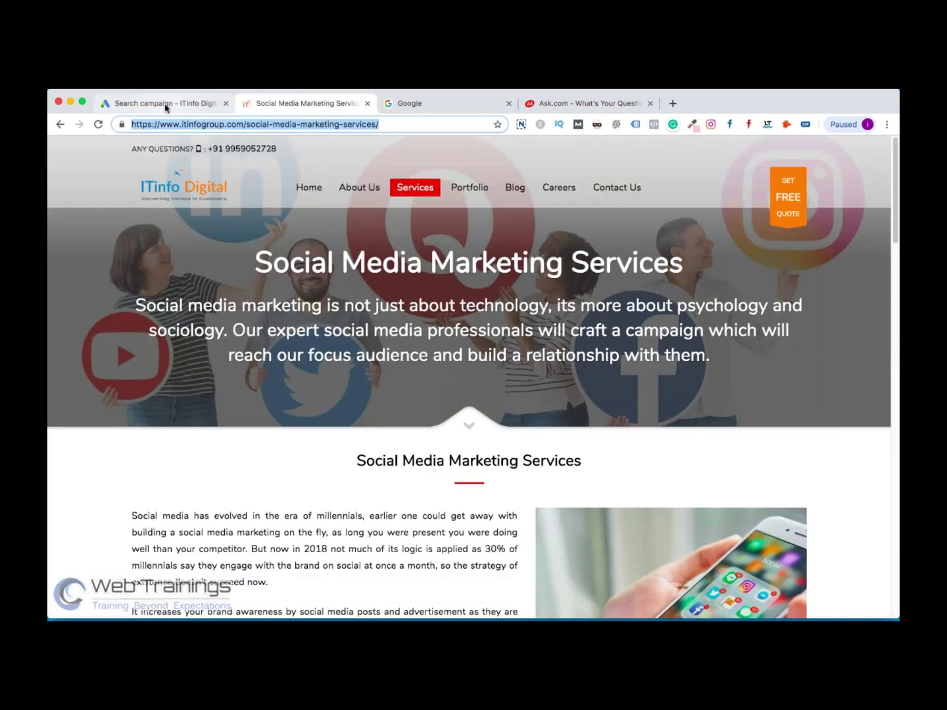
click(165, 108)
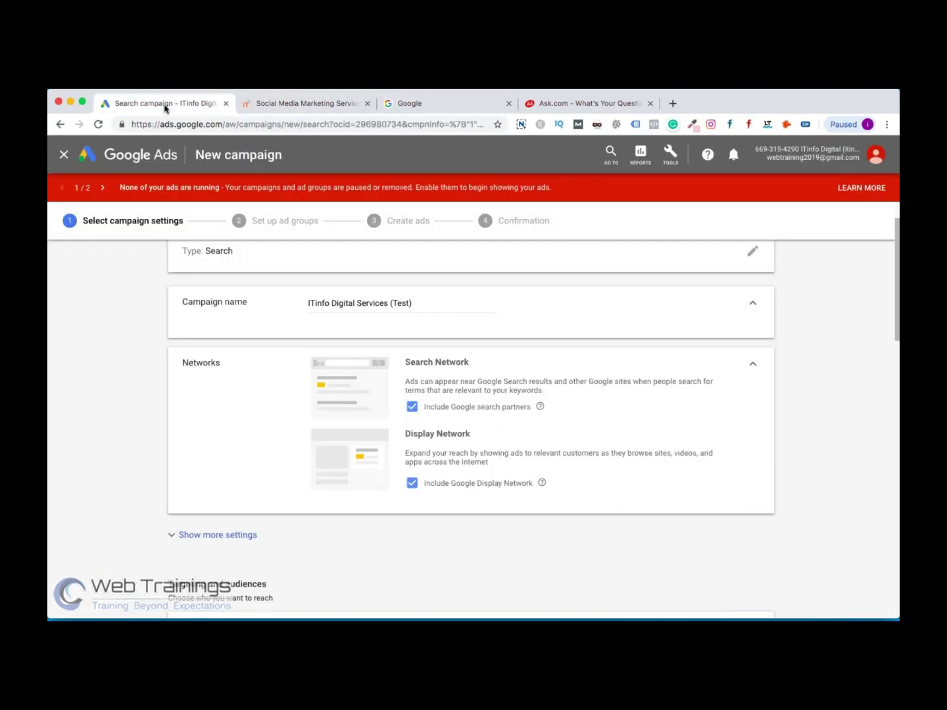
Uncheck Google search partners and Google Display Network, leaving only Search Network.
click(413, 408)
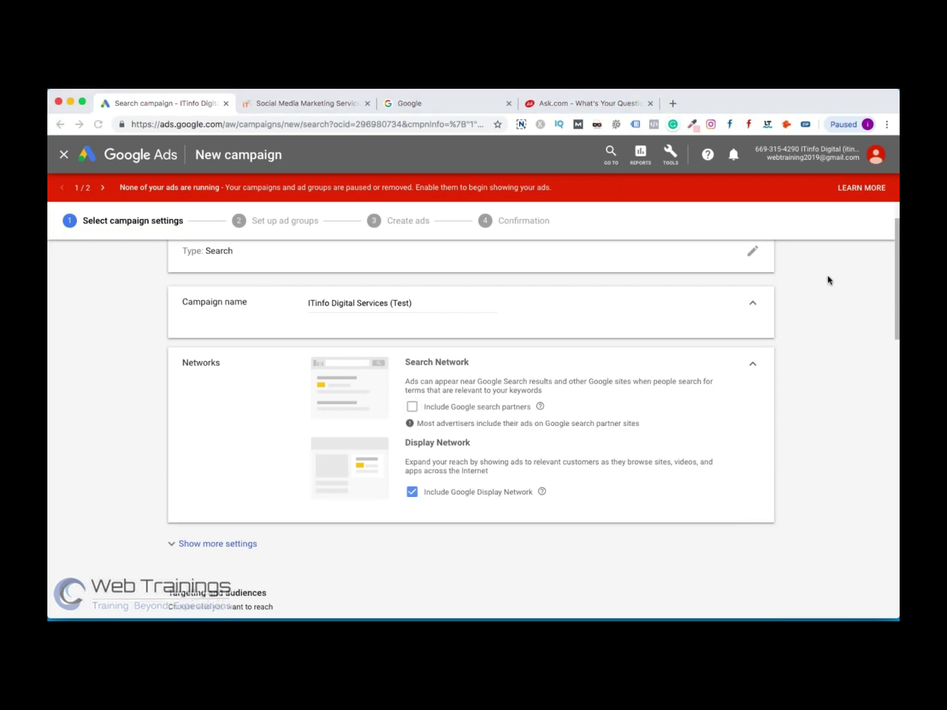
mouse_move(449, 504)
mouse_down()
mouse_move(563, 486)
mouse_move(411, 472)
mouse_move(416, 505)
mouse_move(462, 501)
mouse_up()
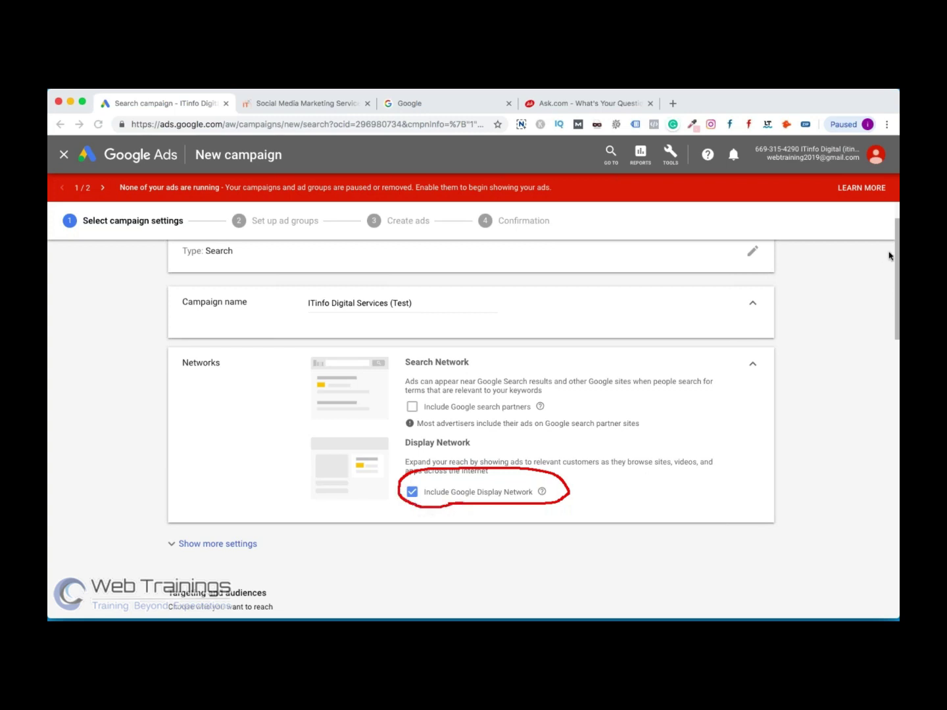
click(412, 492)
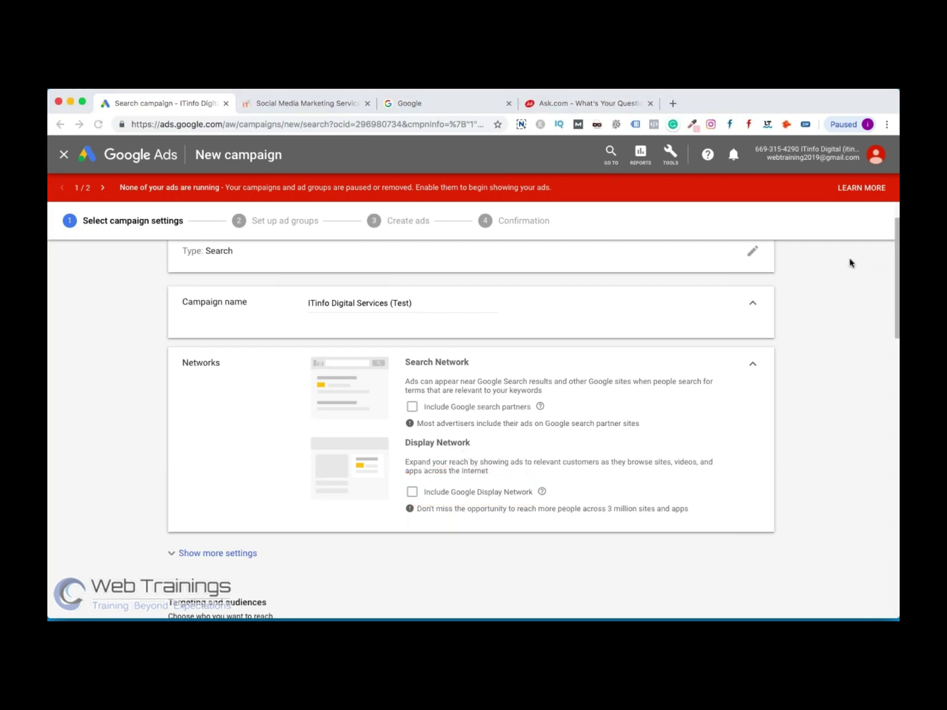
mouse_move(436, 393)
mouse_down()
mouse_move(471, 428)
mouse_move(438, 435)
mouse_up()
mouse_move(441, 486)
mouse_down()
mouse_move(479, 531)
mouse_move(414, 539)
mouse_up()
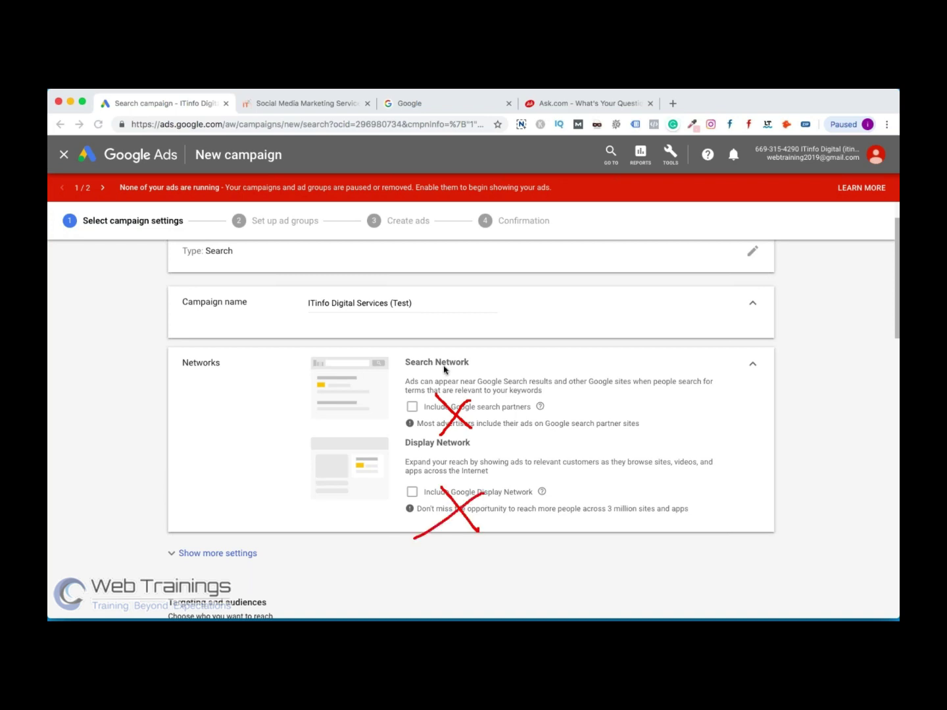
drag(418, 370, 488, 371)
key(Escape)
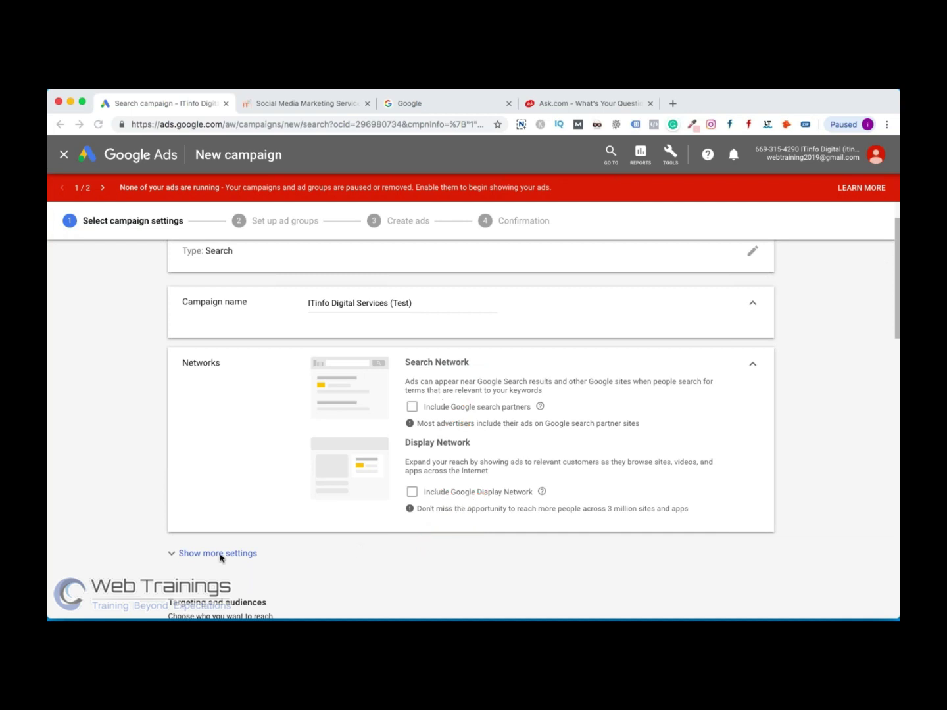
Expand the additional campaign settings and scroll down to Locations.
click(221, 556)
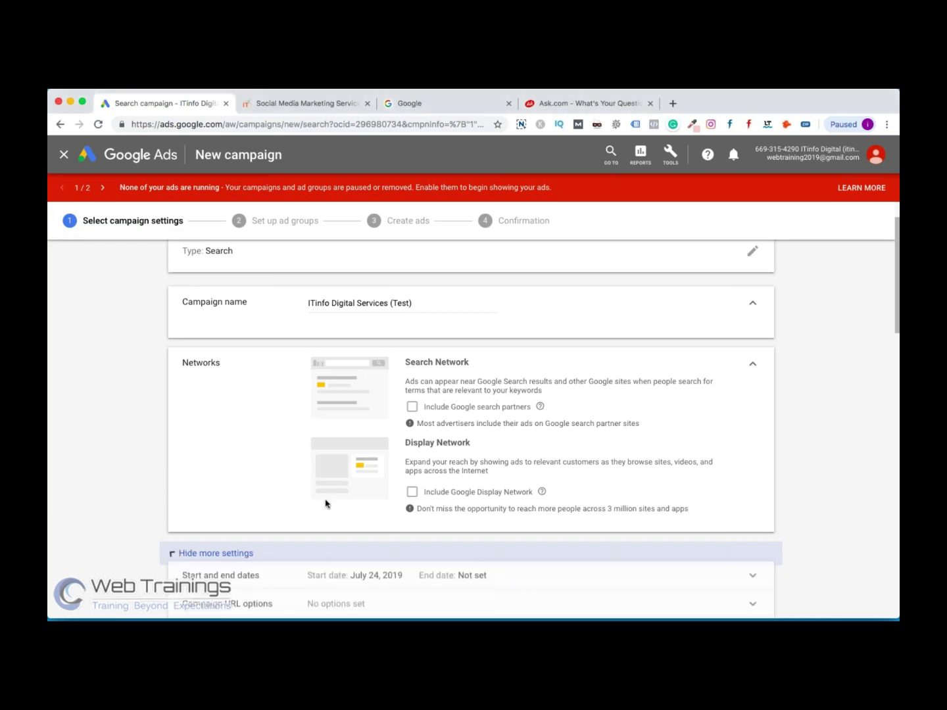
scroll(400, 494, down, 3)
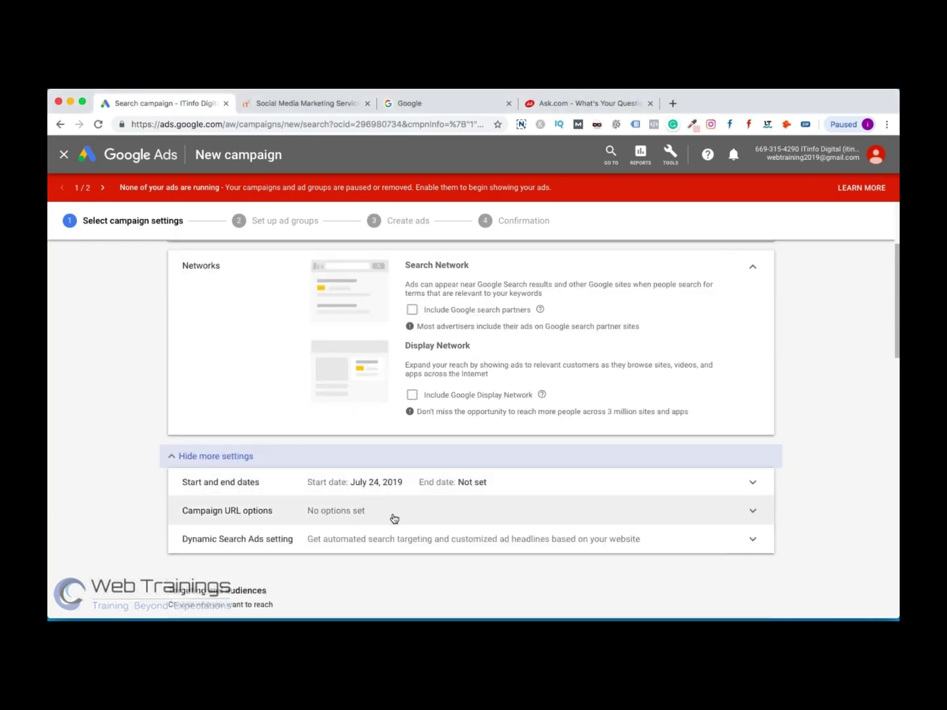
scroll(395, 518, down, 3)
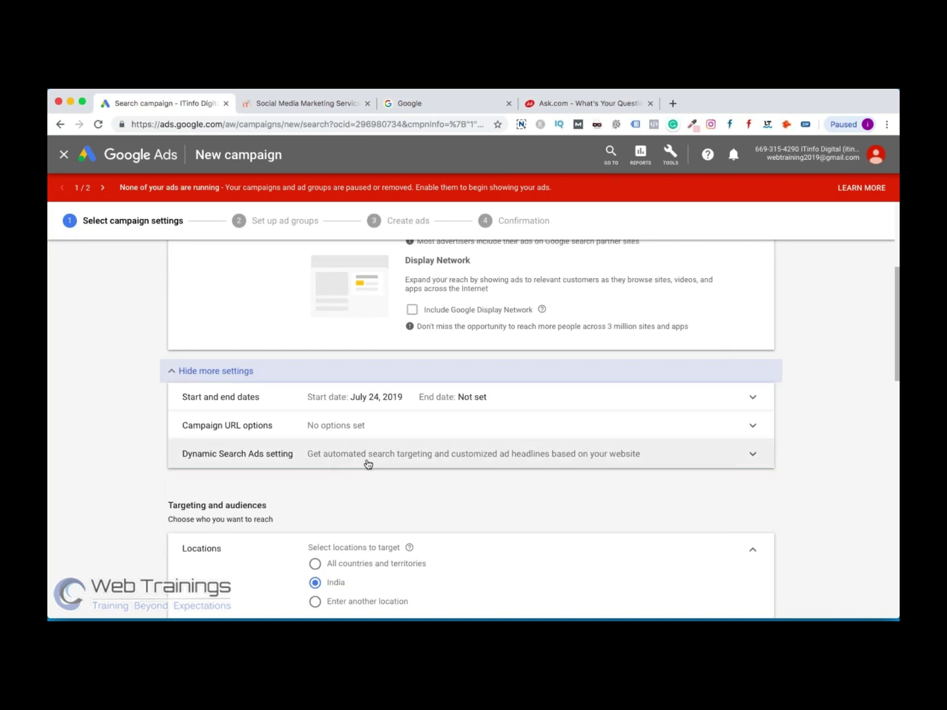
scroll(368, 464, down, 3)
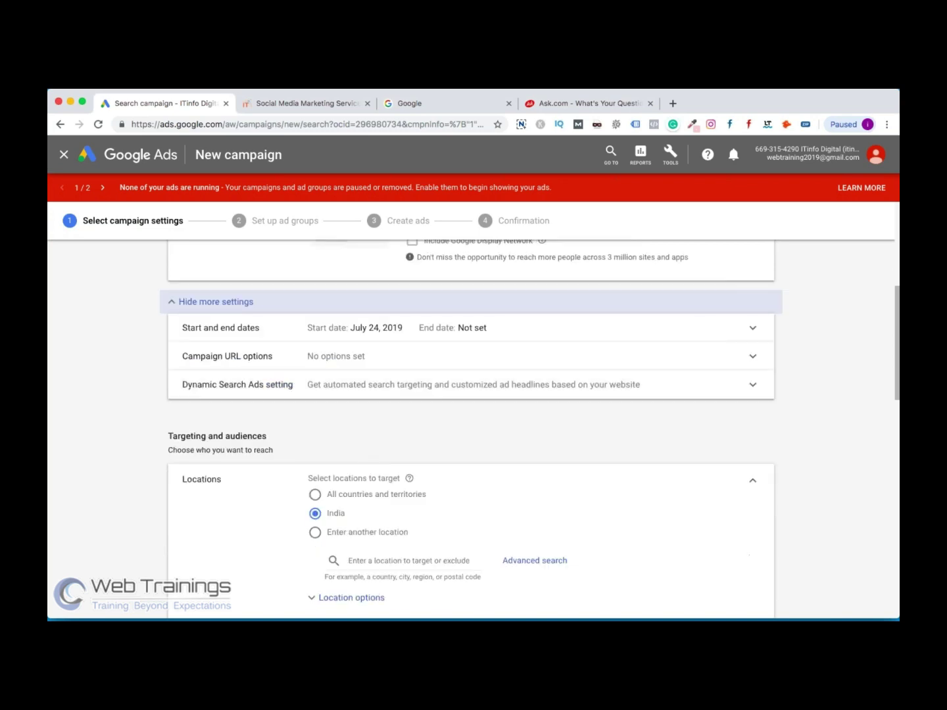
drag(183, 442, 212, 438)
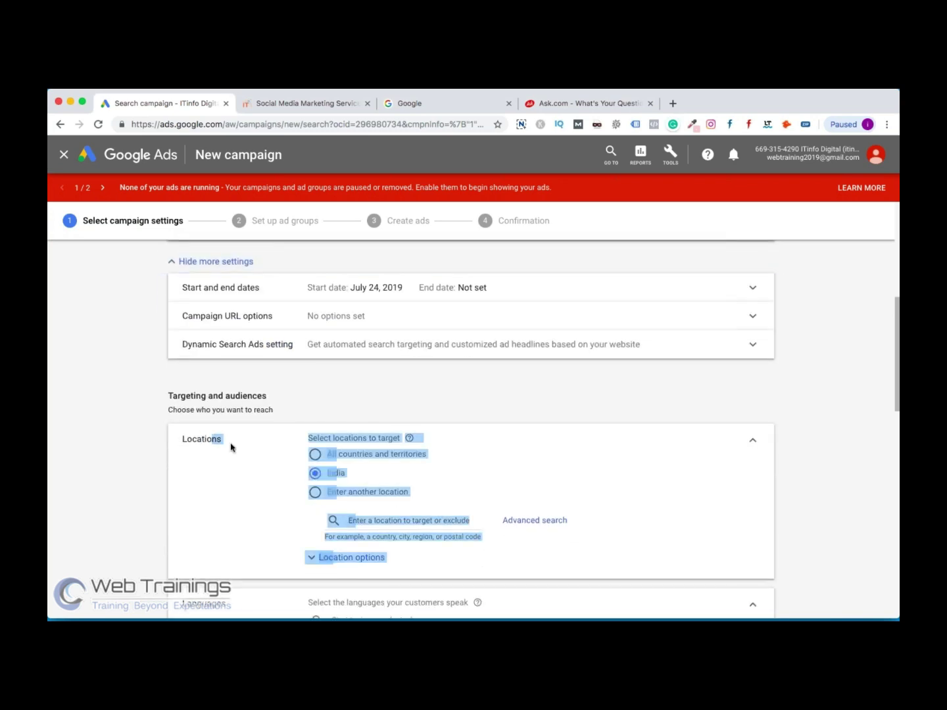
click(230, 444)
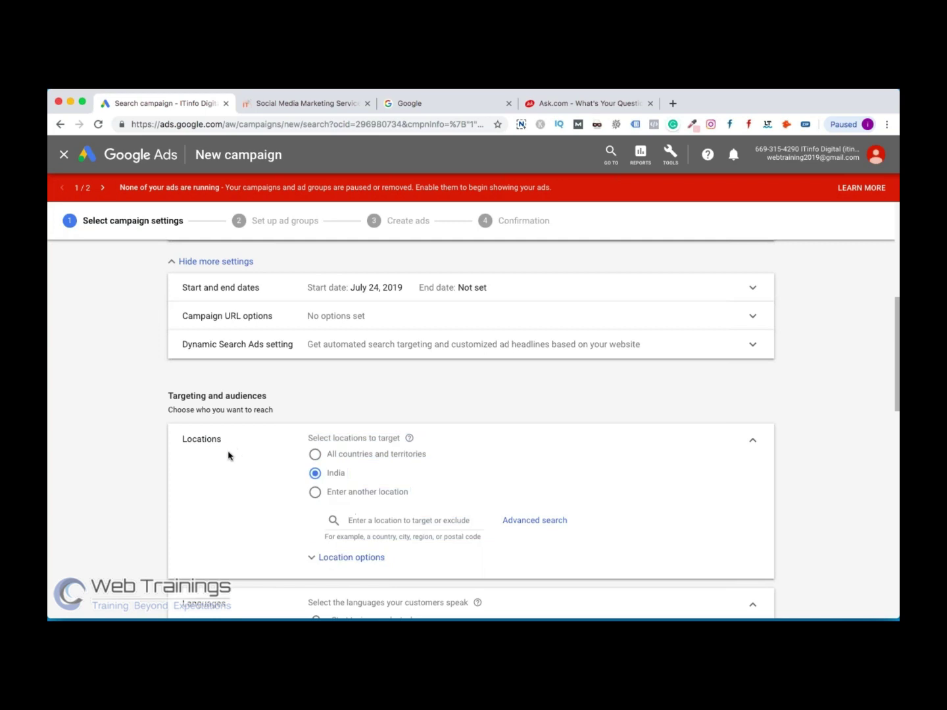
Target Hyderabad, Telangana via a 'hyd' location search, then remove it.
click(316, 493)
click(370, 521)
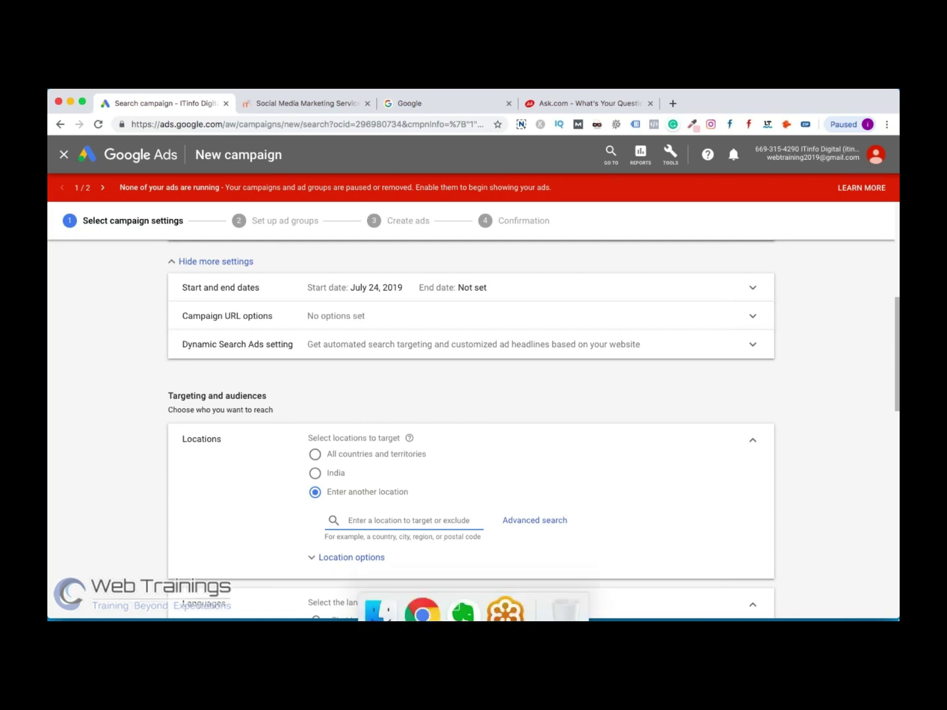
text(hy)
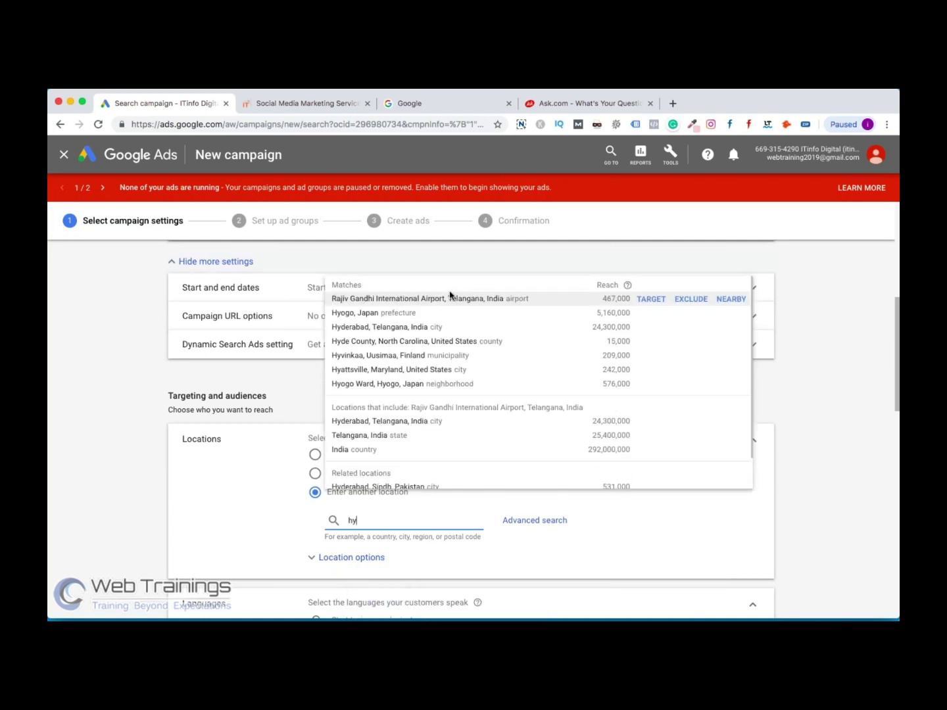
text(d)
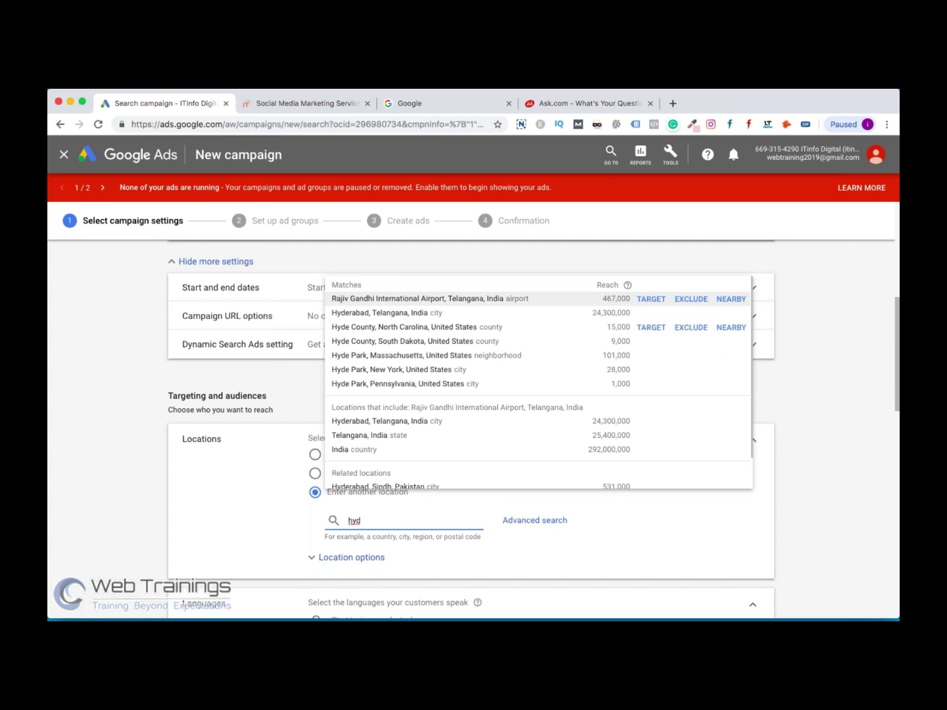
click(651, 313)
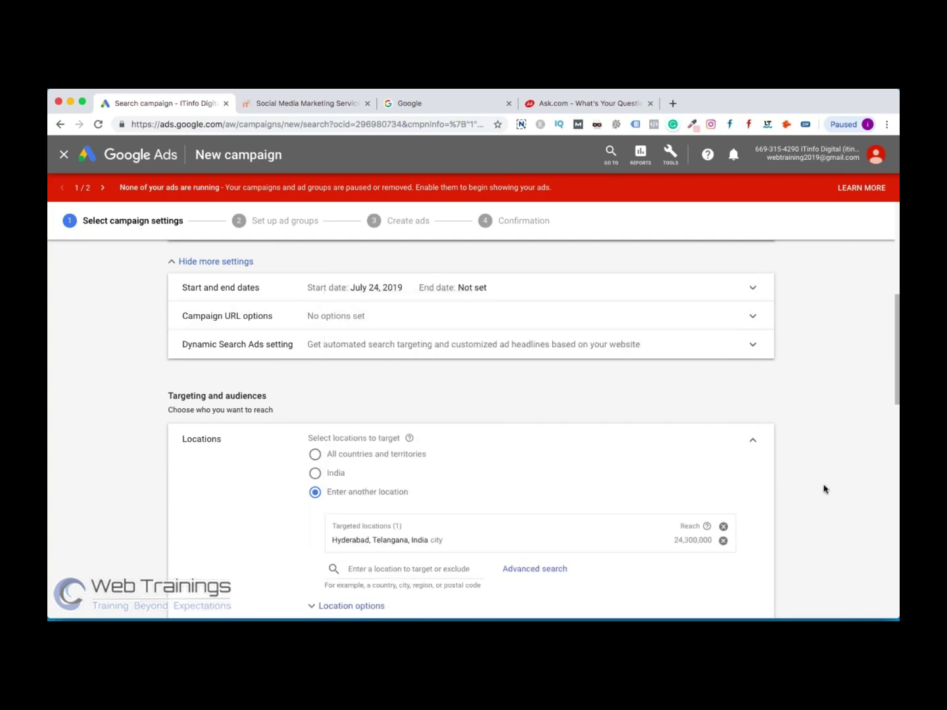
click(723, 526)
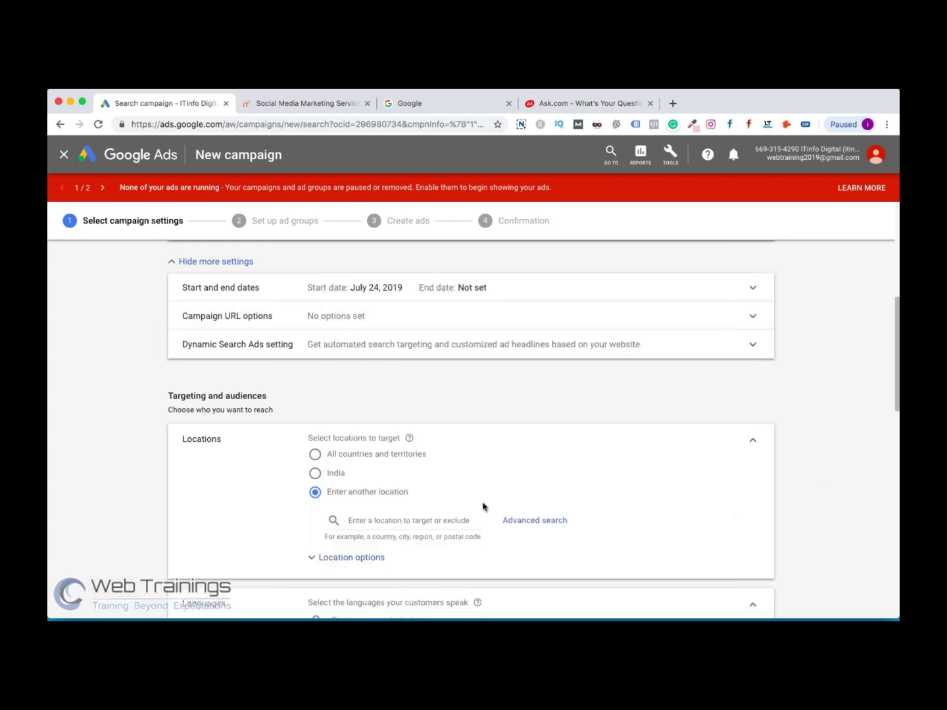
Add a radius target around Hyderabad in Advanced search, then remove the saved 20 mi target.
click(524, 525)
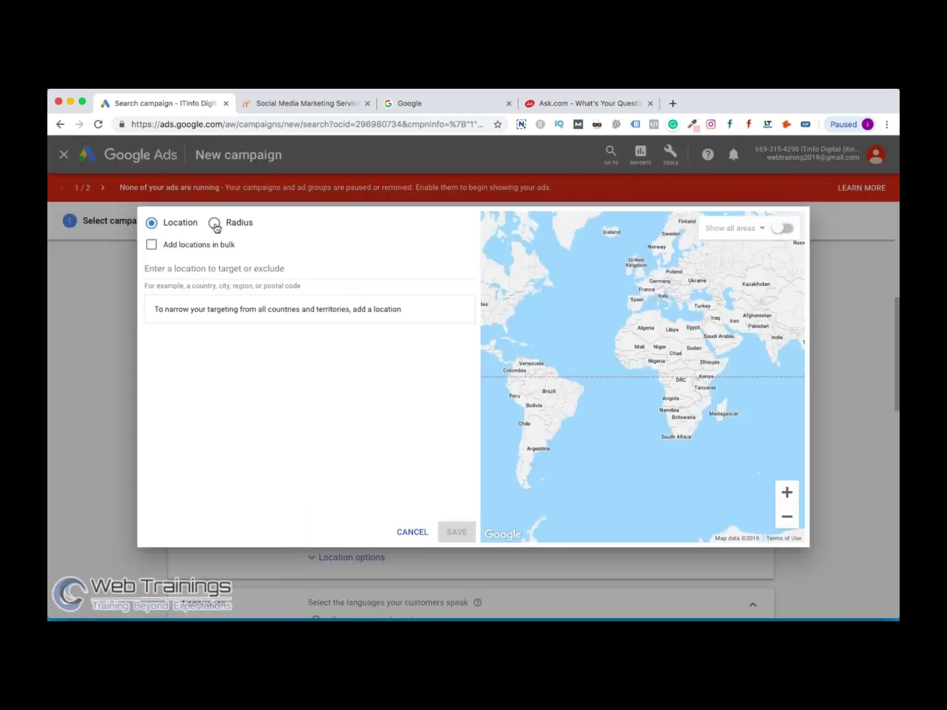
click(215, 223)
click(211, 268)
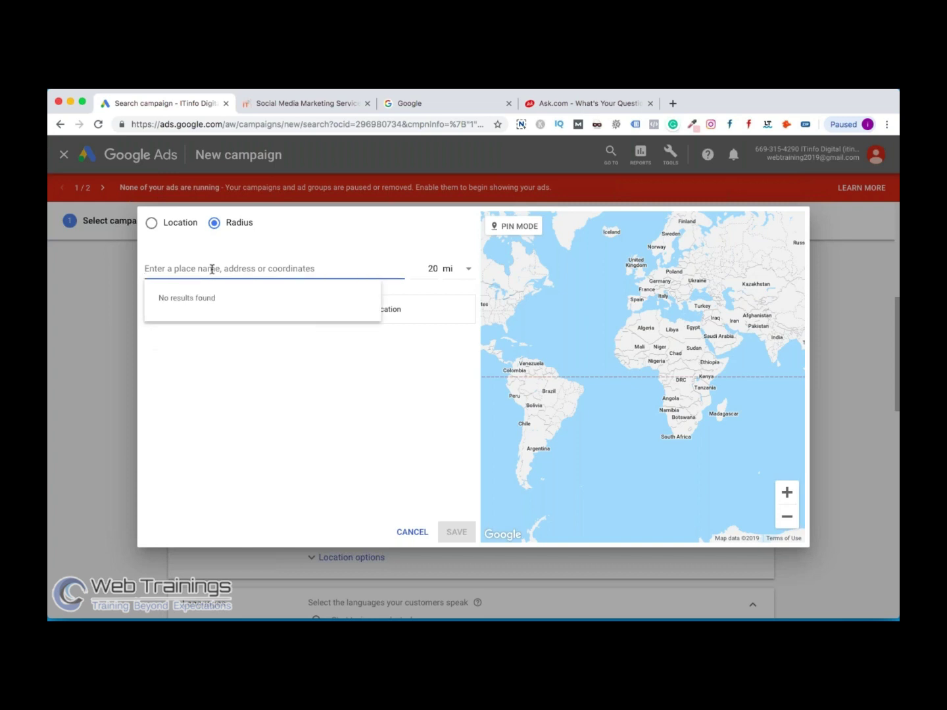
text(hyderabad)
key(Return)
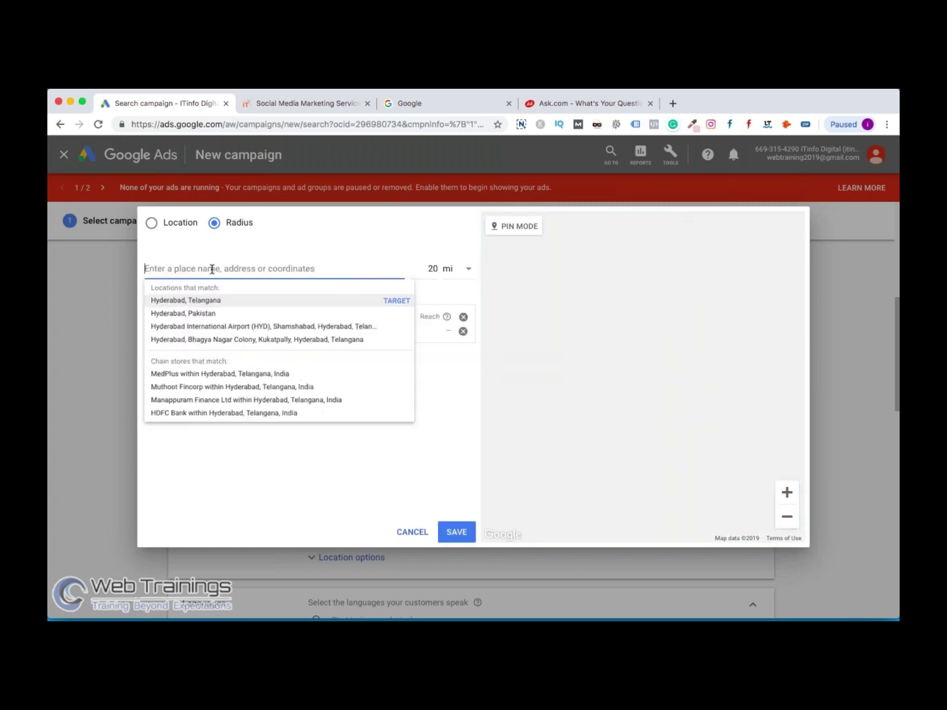
click(447, 271)
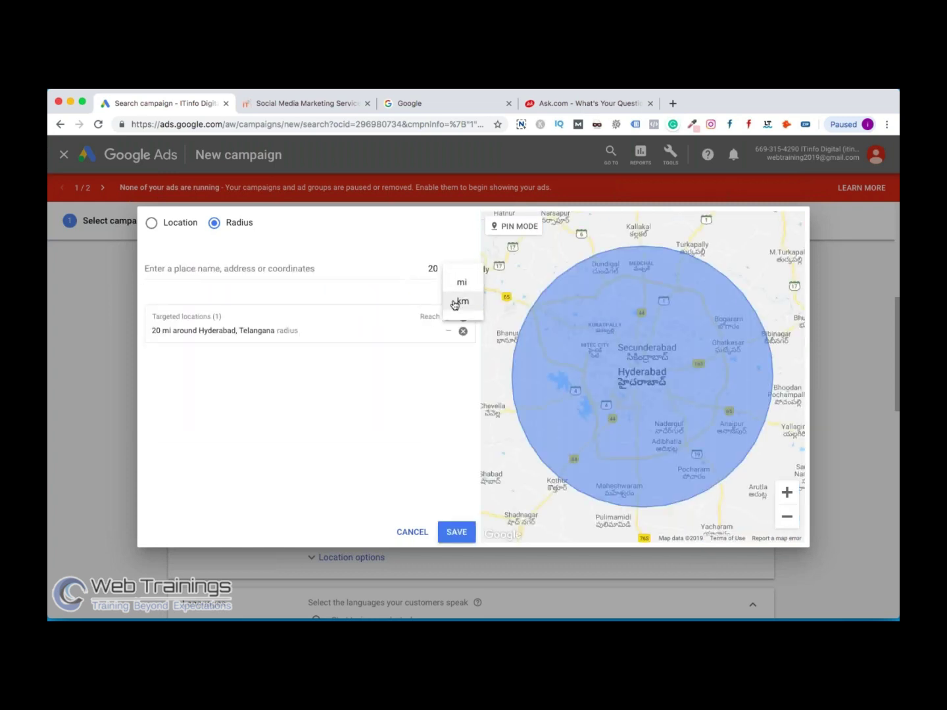
click(455, 301)
click(422, 269)
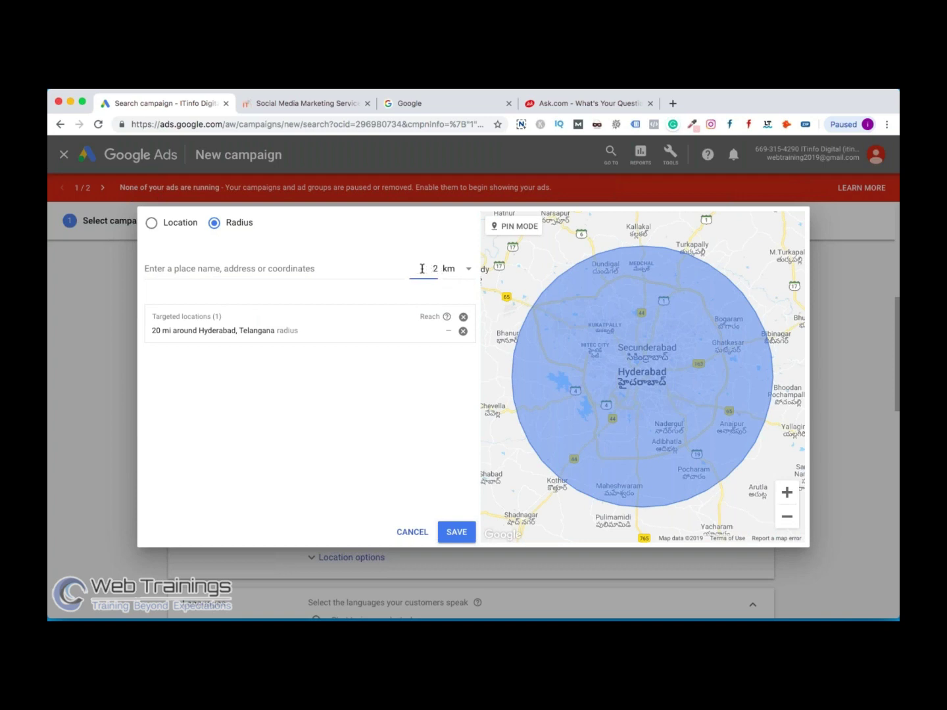
key(BackSpace)
text(40)
click(456, 533)
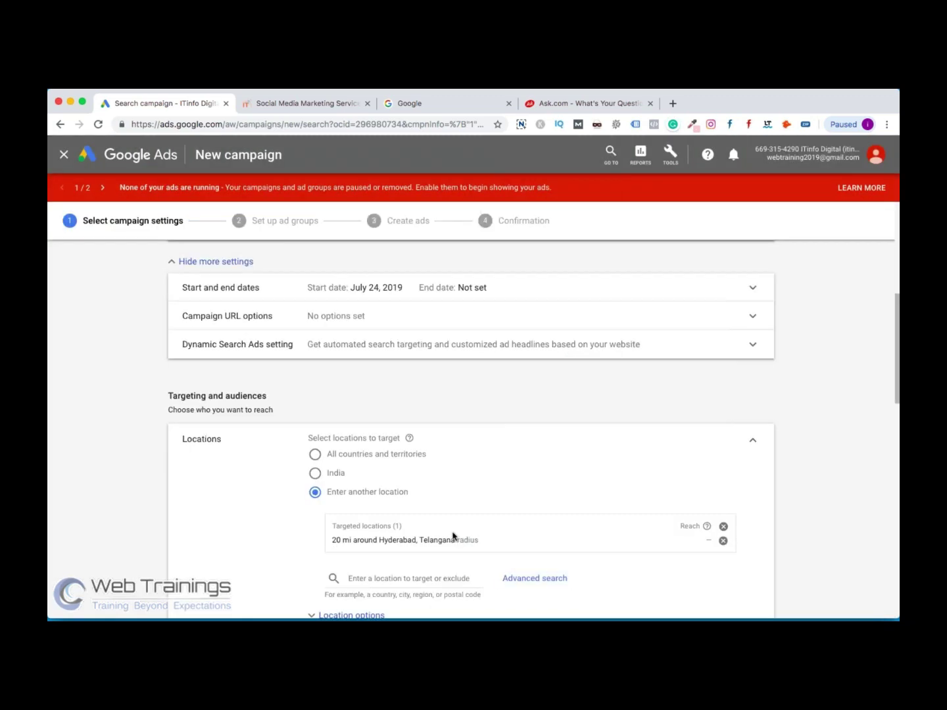
click(724, 527)
Set up a 40 km radius around Hyderabad, Telangana in Advanced search and save it.
click(526, 520)
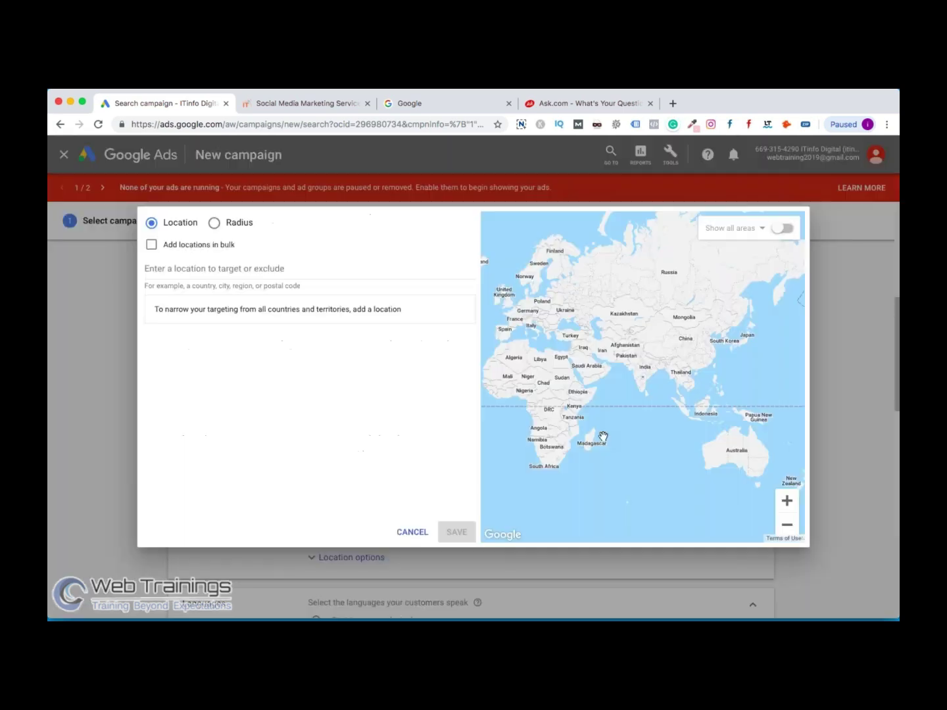
click(239, 223)
text(hyder)
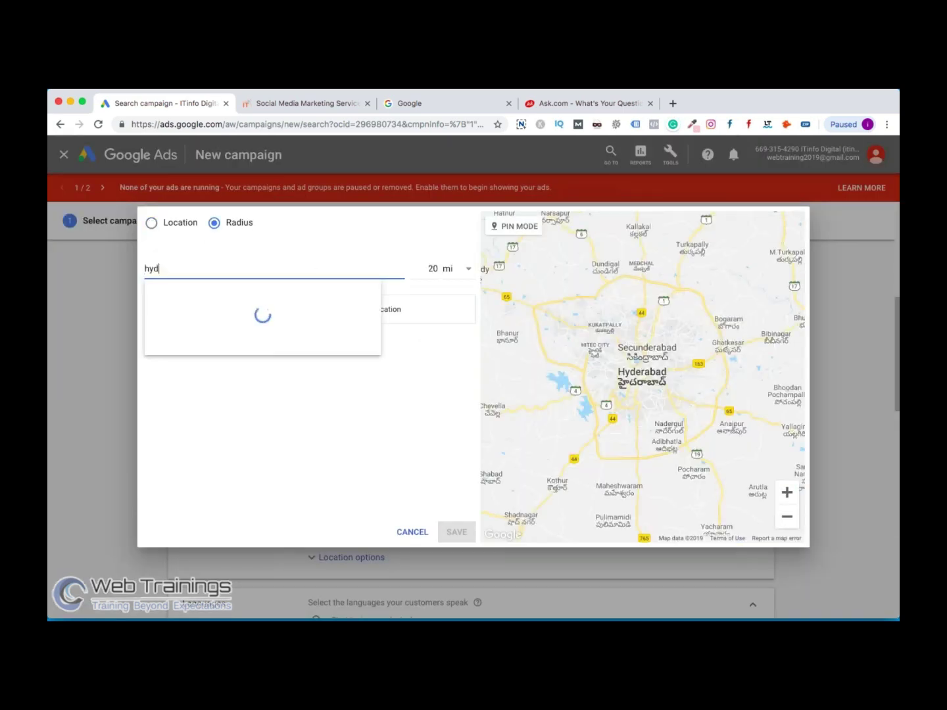
click(256, 300)
click(431, 269)
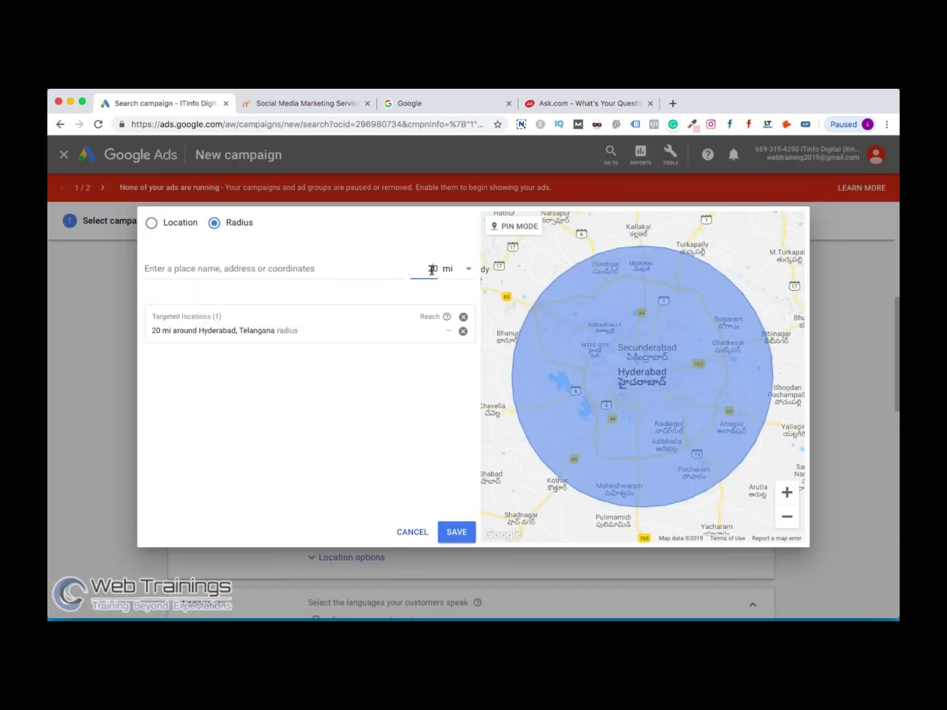
text(40)
click(468, 268)
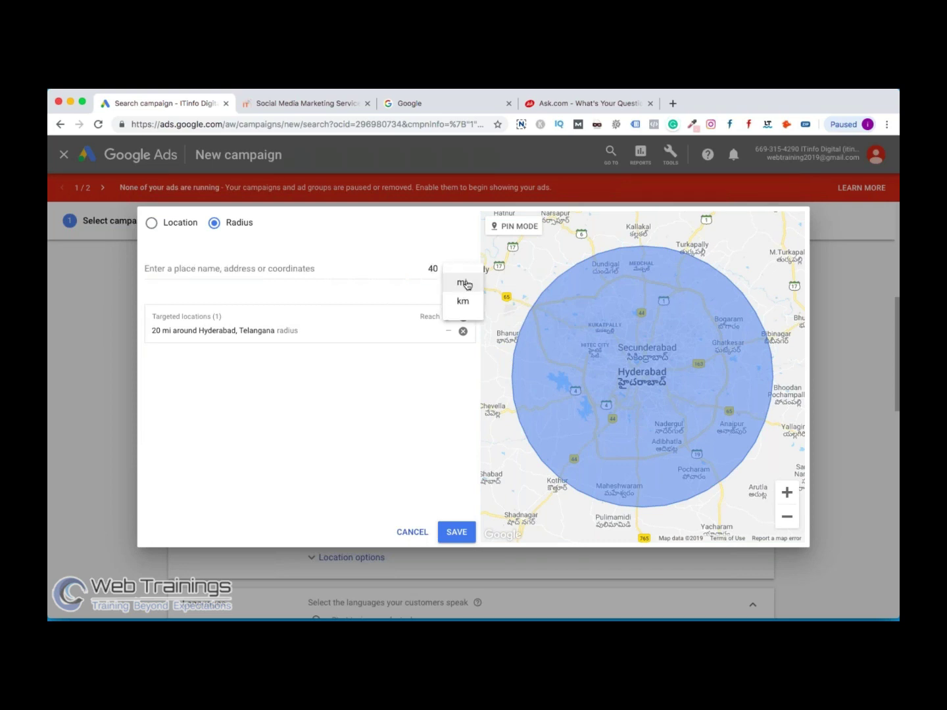
click(462, 300)
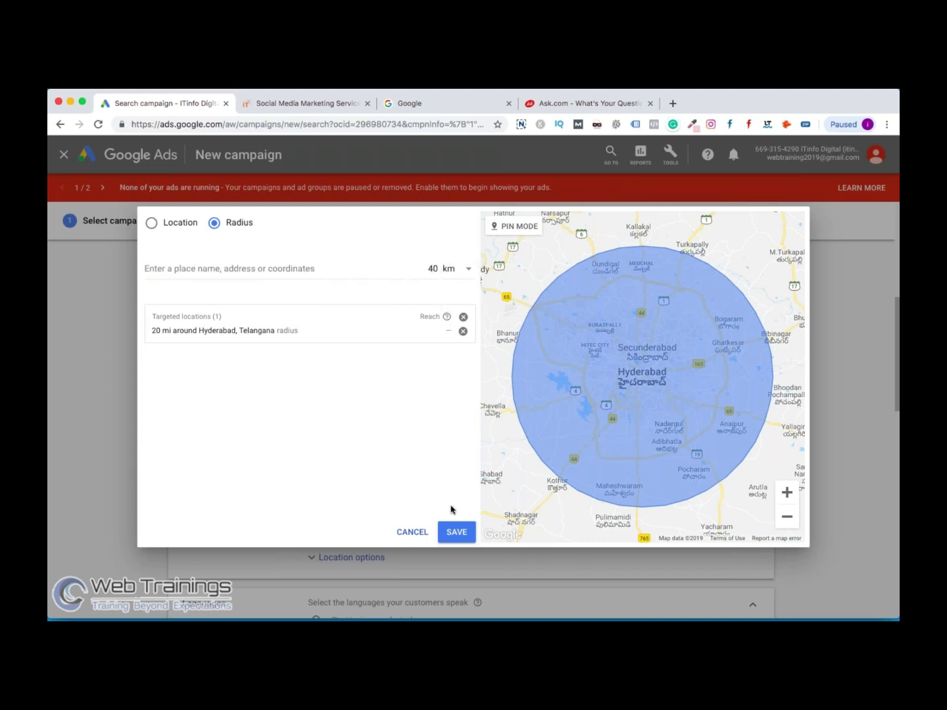
click(463, 330)
click(288, 271)
text(hy)
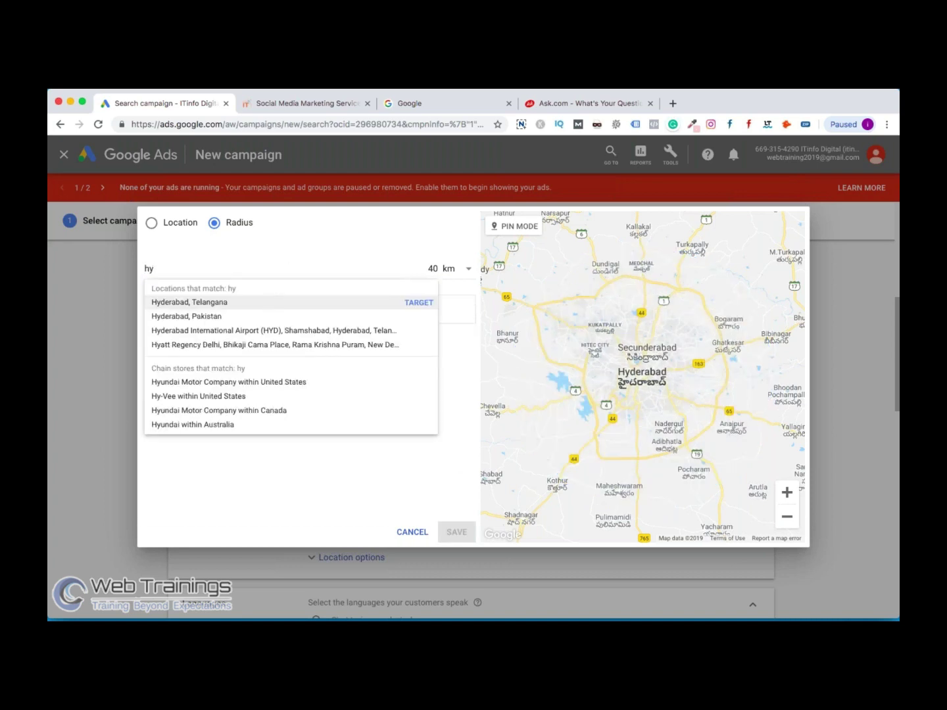
click(381, 301)
click(462, 533)
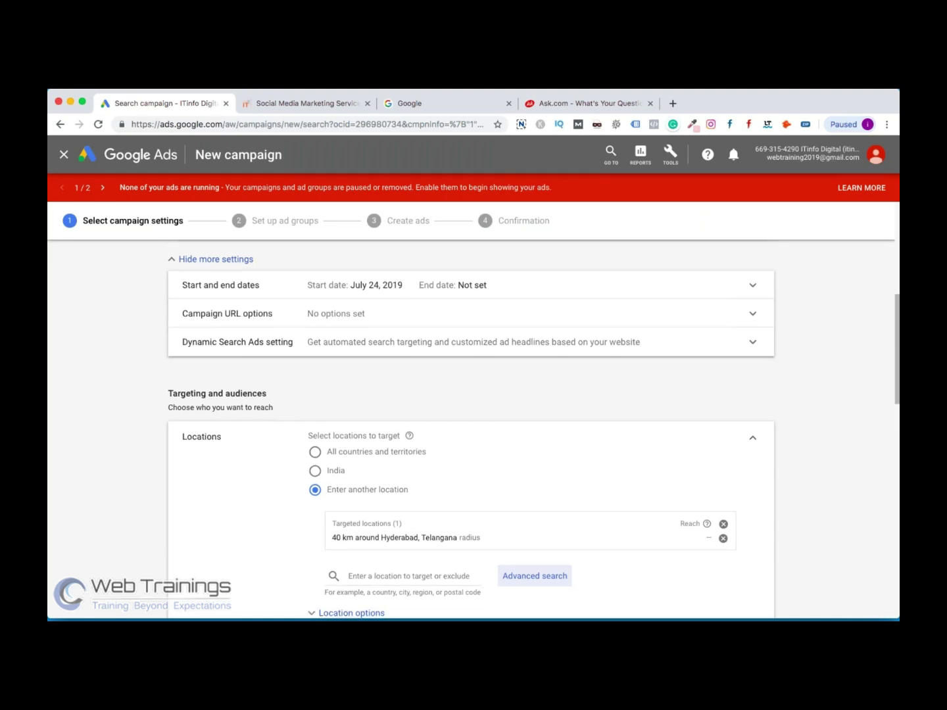
scroll(345, 535, down, 3)
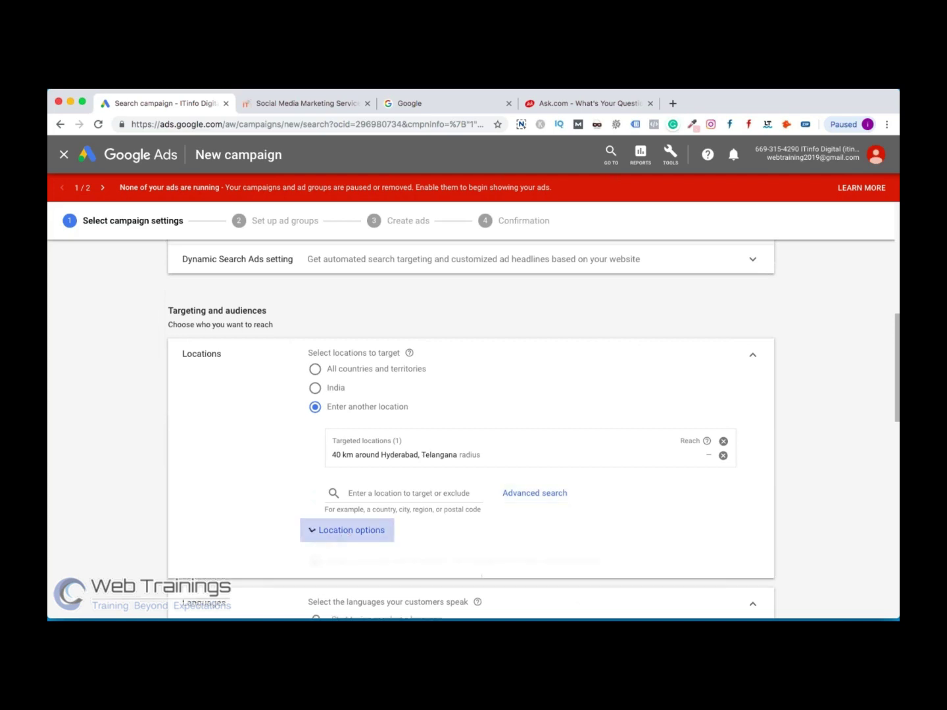
Expand Location options and mark the recommended presence-or-interest targeting choice as preferred.
click(348, 530)
scroll(376, 488, down, 3)
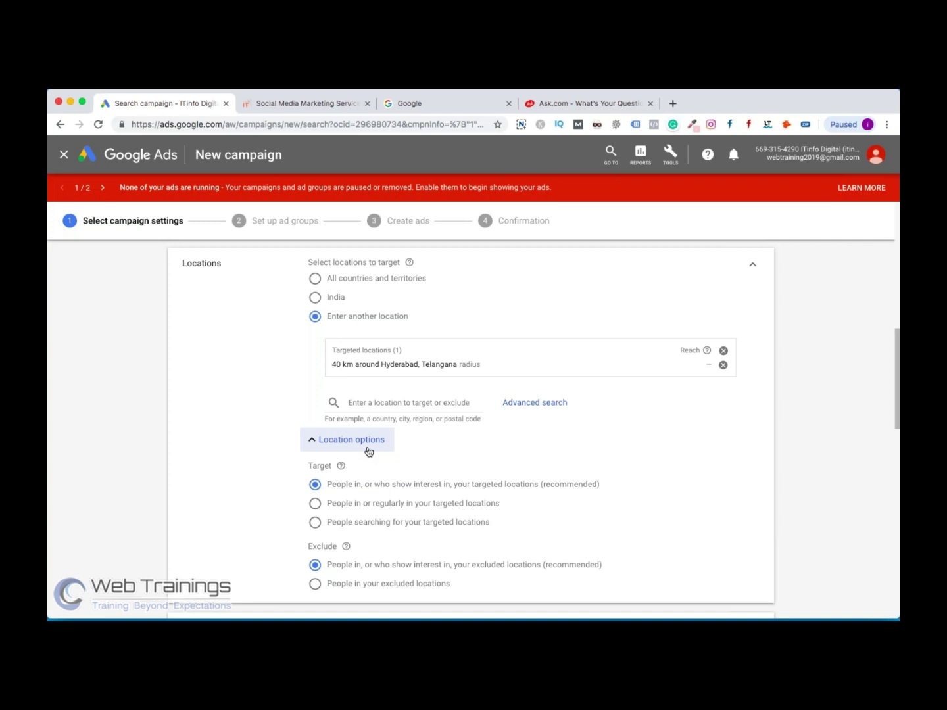
click(368, 447)
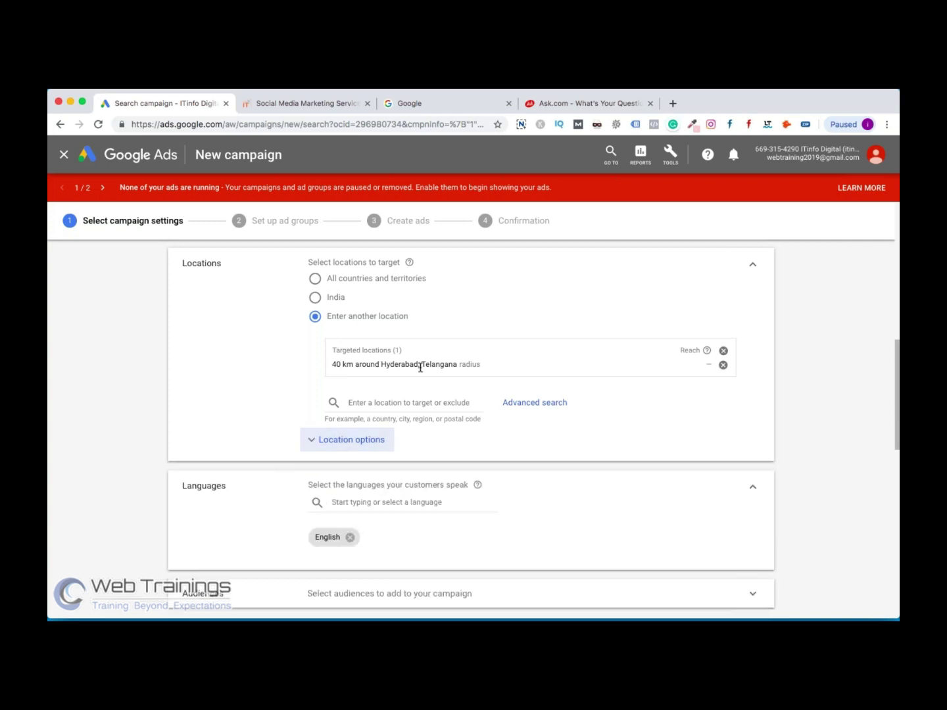
click(378, 440)
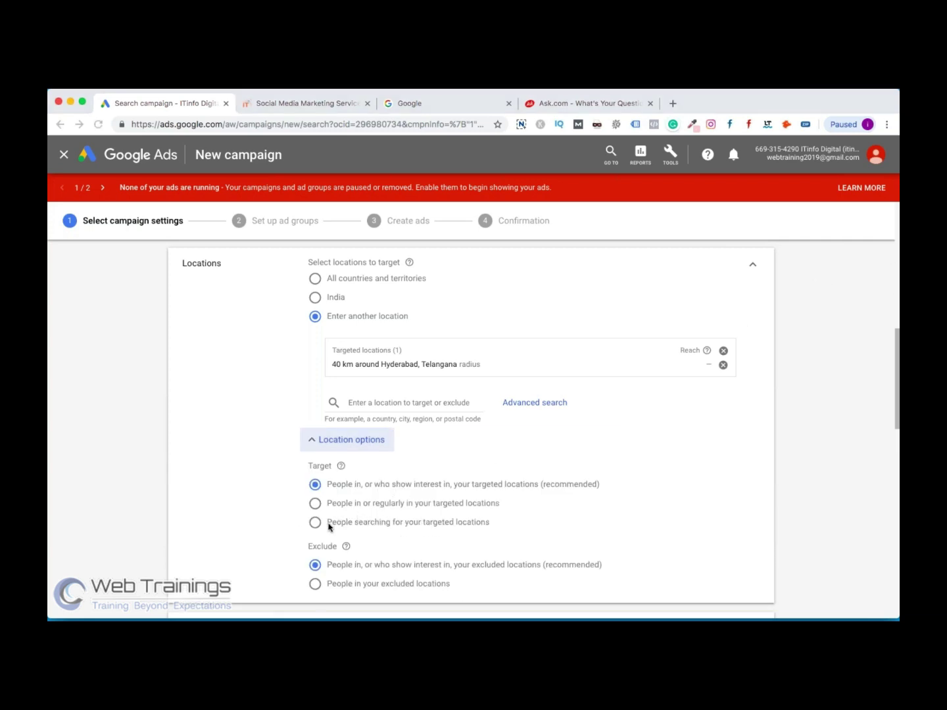
mouse_move(326, 513)
mouse_down()
mouse_move(497, 512)
mouse_move(524, 498)
mouse_up()
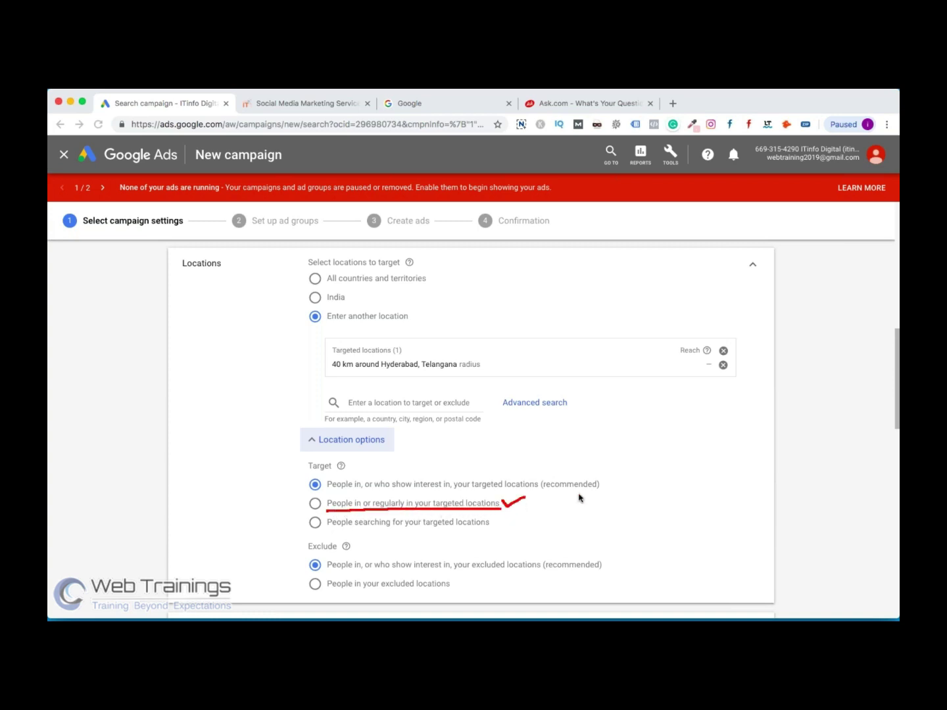
drag(611, 486, 632, 466)
mouse_move(510, 502)
mouse_down()
mouse_move(522, 510)
mouse_move(488, 519)
mouse_move(506, 523)
mouse_move(493, 582)
mouse_move(505, 592)
mouse_up()
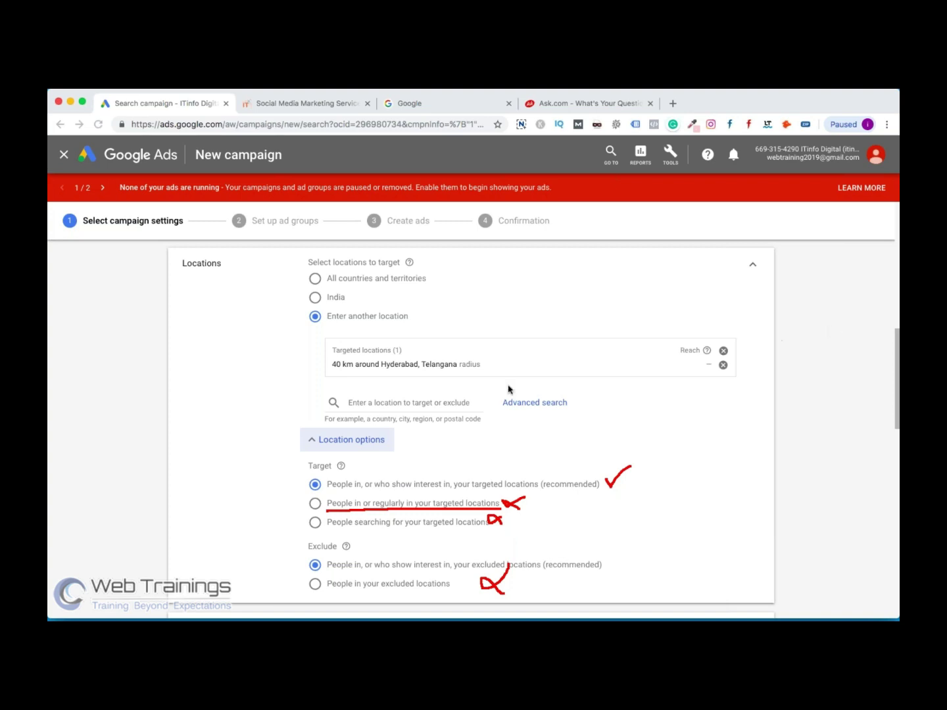
key(Escape)
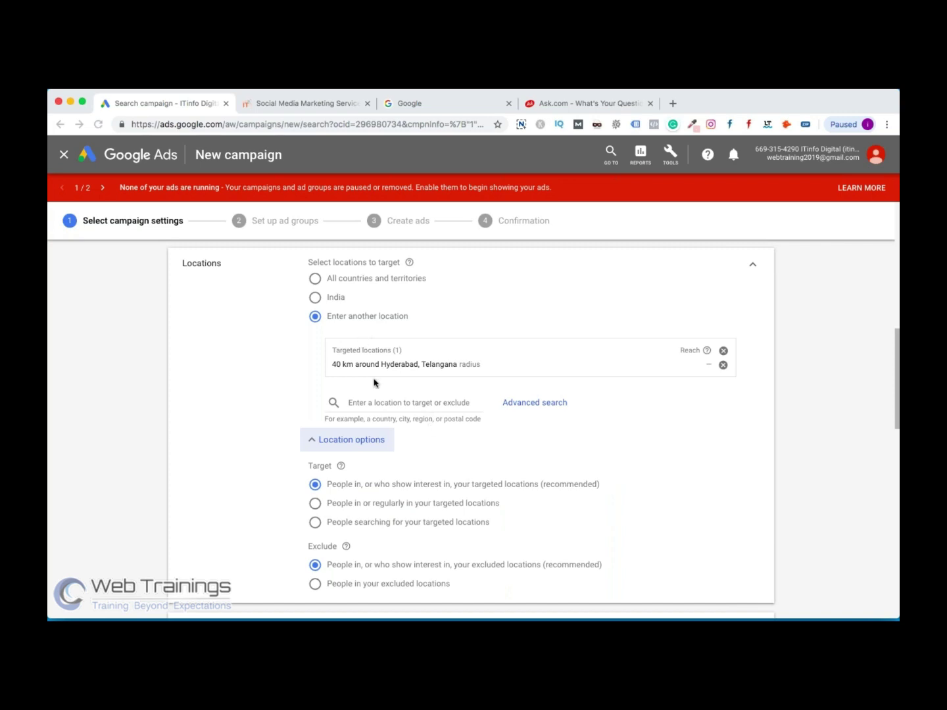
Open the Languages list and close it without changes.
scroll(374, 383, down, 5)
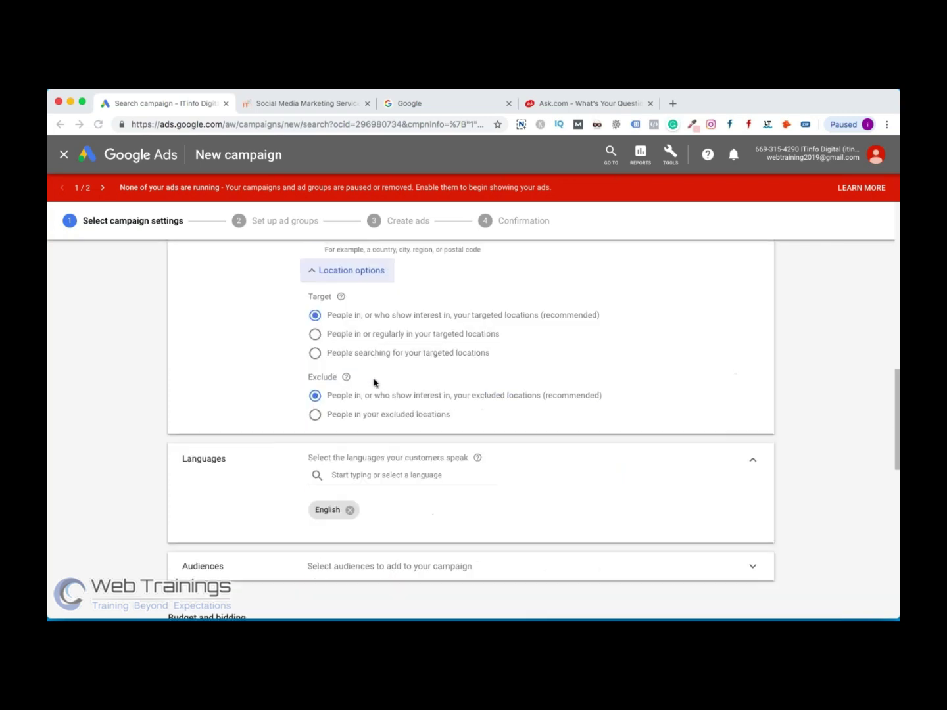
scroll(374, 382, down, 2)
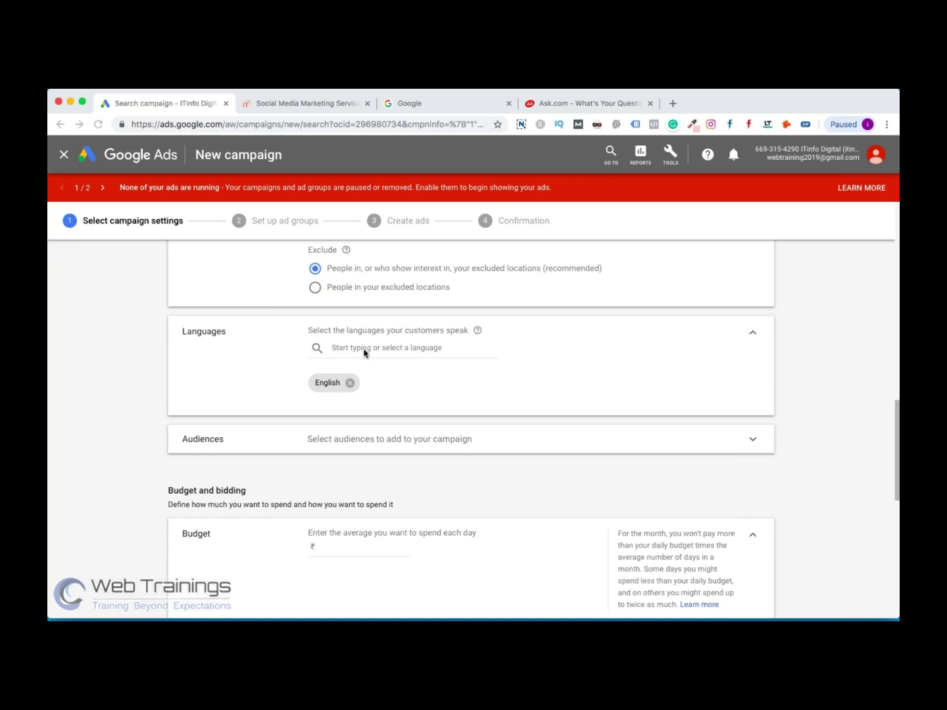
click(364, 353)
click(289, 381)
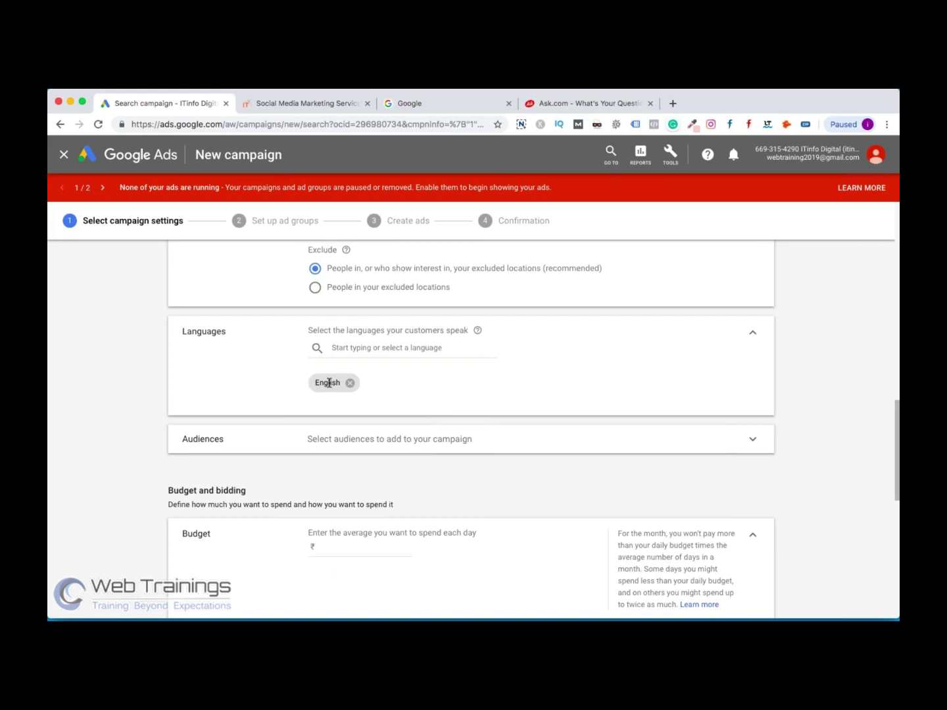
Enter a ₹100 average daily budget and highlight the ₹500 recommendation.
scroll(329, 385, down, 5)
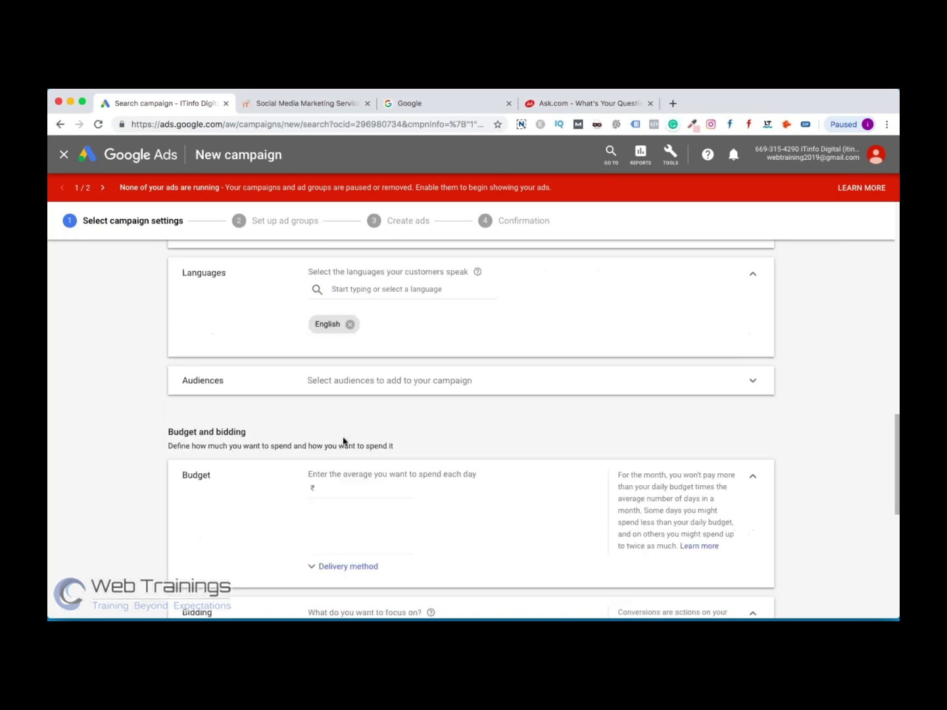
click(364, 389)
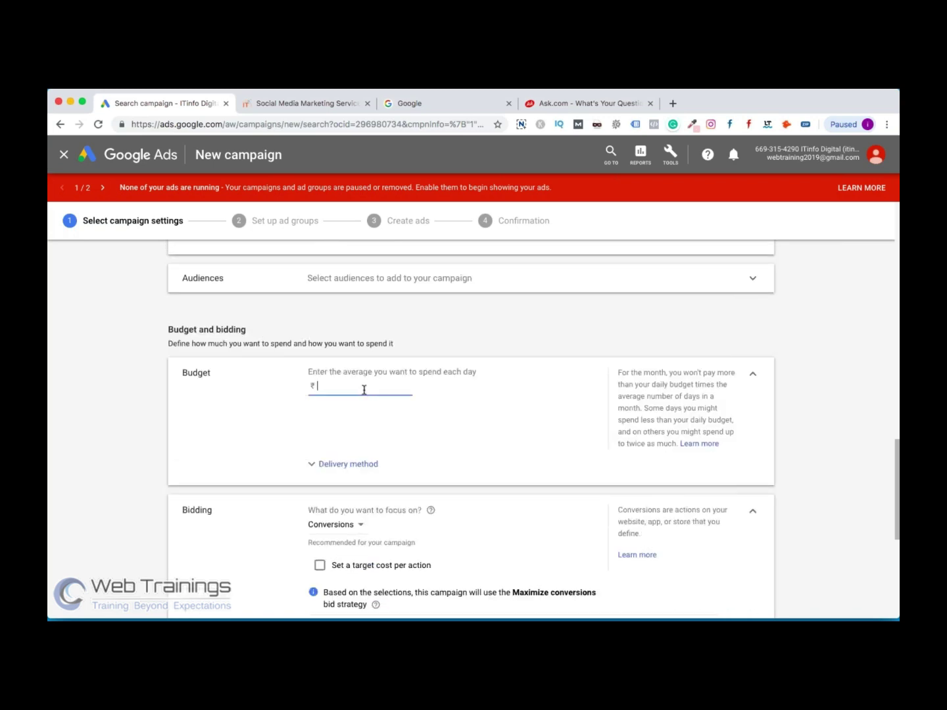
text(100)
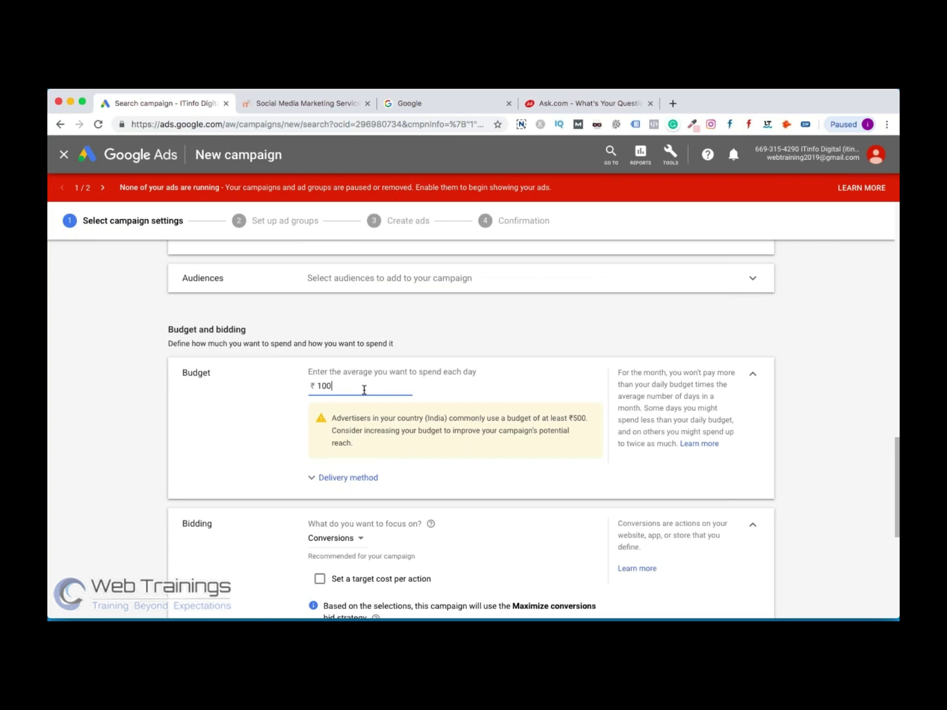
click(317, 421)
drag(464, 419, 461, 430)
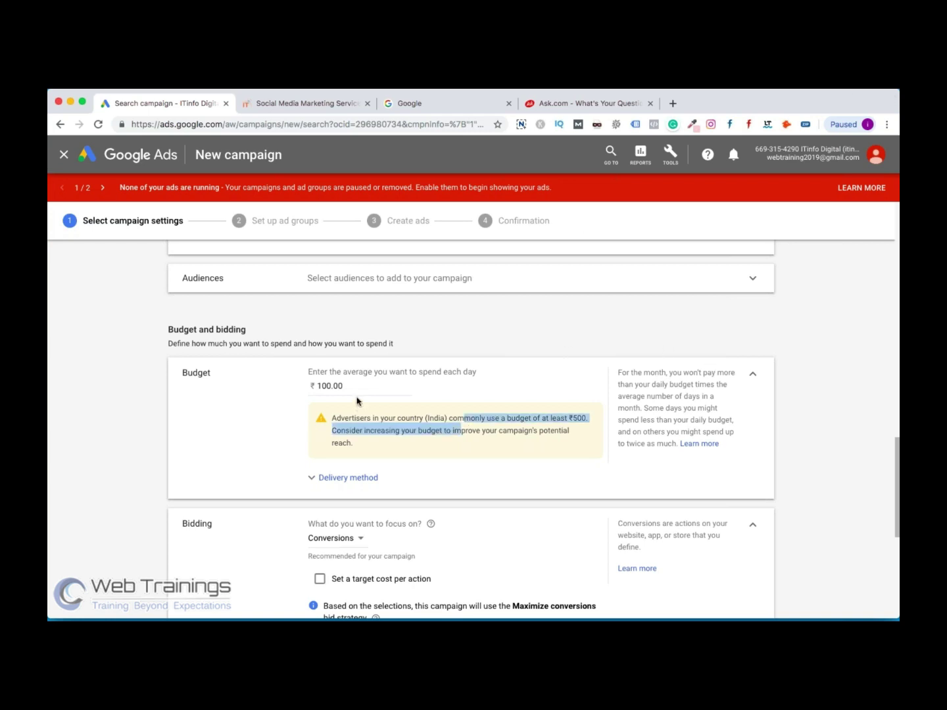
click(319, 387)
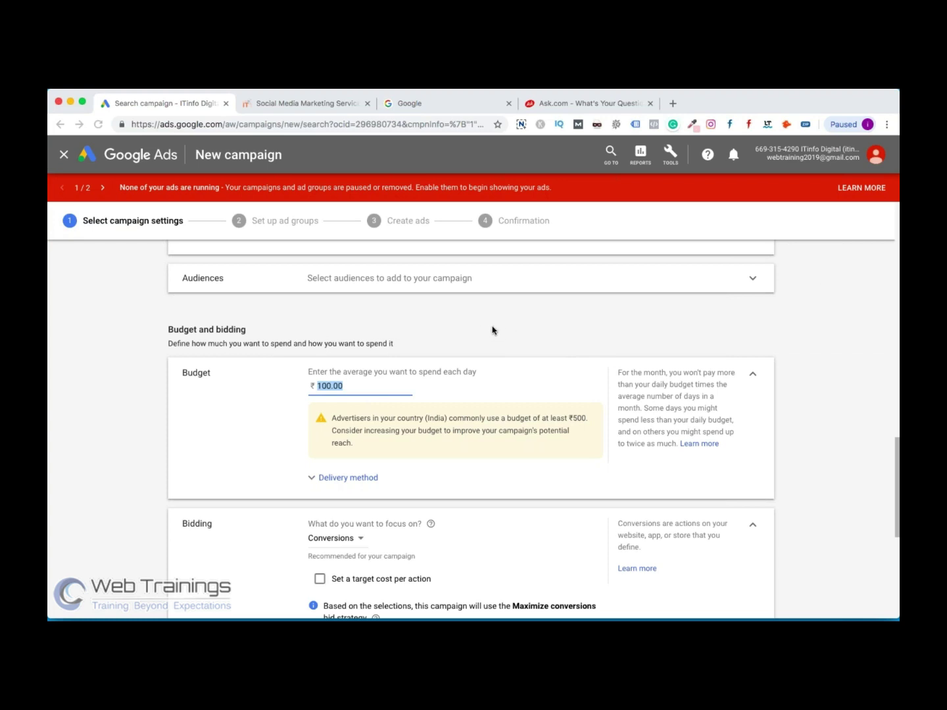
mouse_move(500, 327)
mouse_down()
mouse_move(499, 343)
mouse_move(530, 332)
mouse_move(564, 346)
mouse_move(610, 338)
mouse_move(626, 355)
mouse_move(671, 340)
mouse_move(660, 355)
mouse_up()
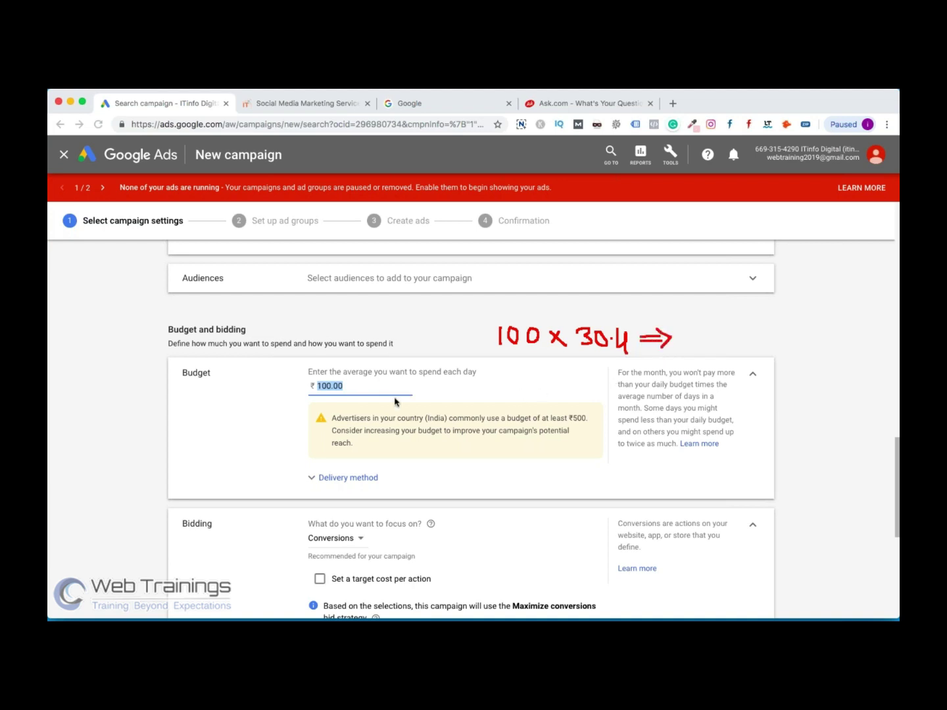
mouse_move(781, 394)
mouse_down()
mouse_move(783, 359)
mouse_move(776, 375)
mouse_move(791, 374)
mouse_move(781, 464)
mouse_up()
mouse_move(770, 451)
mouse_down()
mouse_move(781, 463)
mouse_move(797, 454)
mouse_up()
mouse_move(808, 369)
mouse_down()
mouse_move(815, 363)
mouse_move(812, 385)
mouse_move(830, 387)
mouse_move(820, 451)
mouse_up()
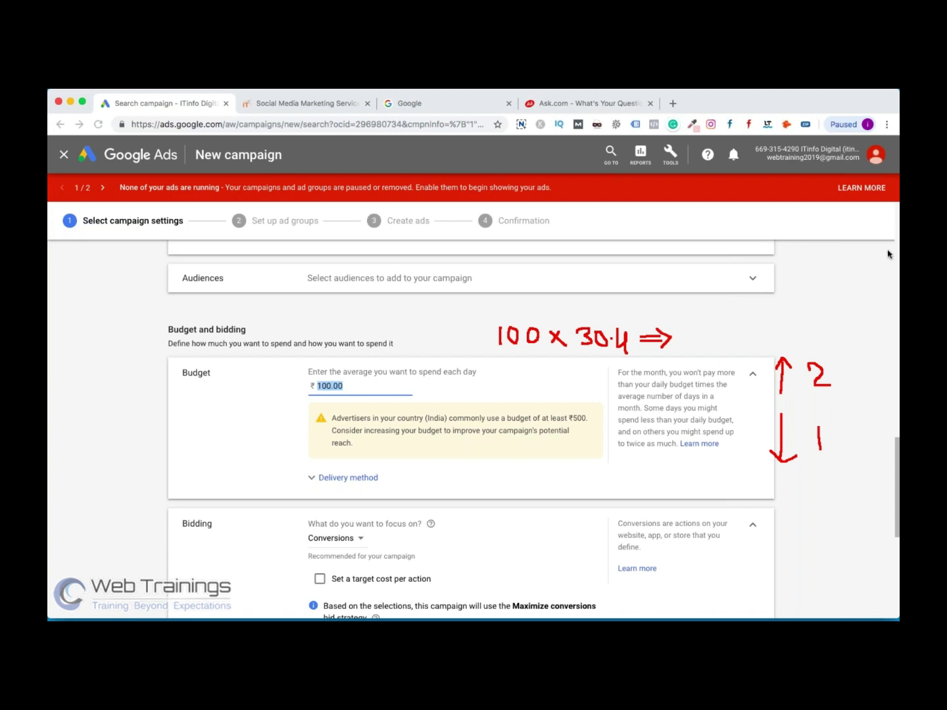
key(Escape)
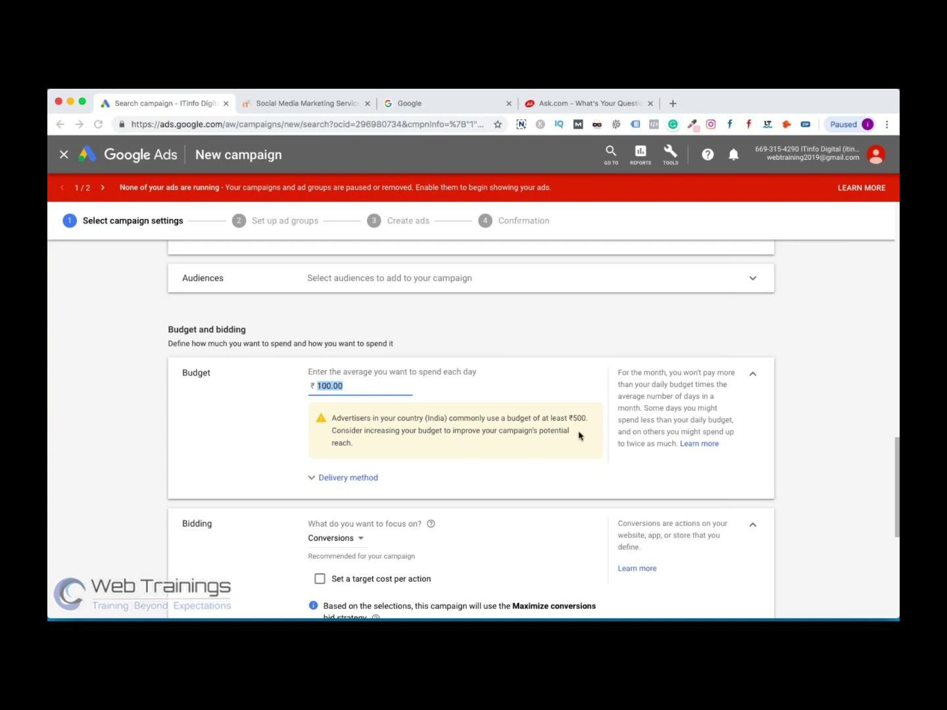
Choose Clicks as the bidding focus and enter a ₹20 maximum CPC bid limit.
scroll(580, 435, down, 1)
scroll(579, 435, down, 5)
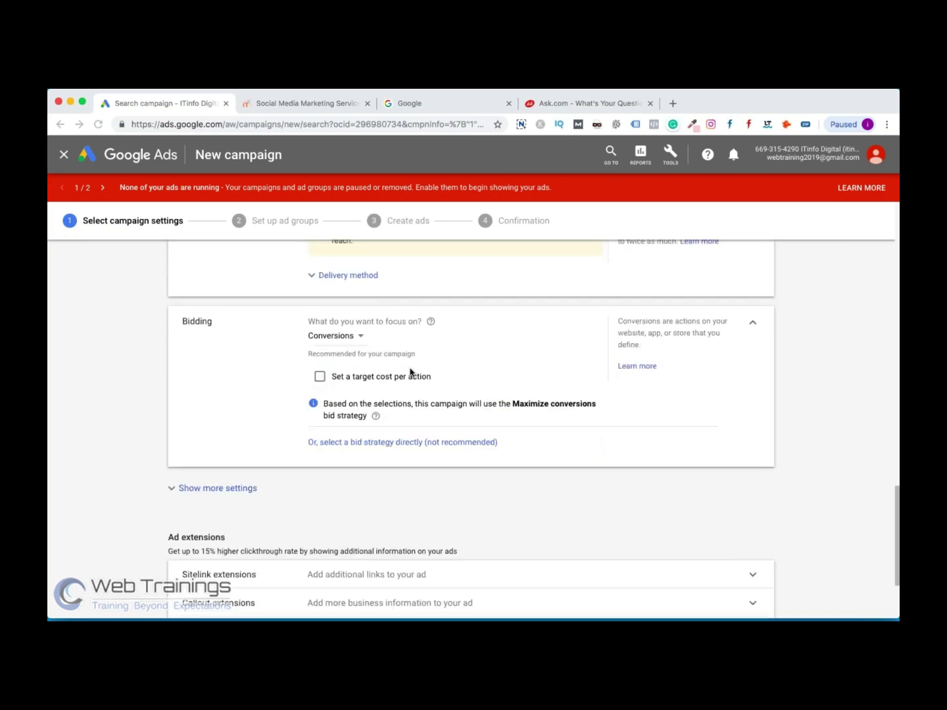
click(336, 336)
click(341, 435)
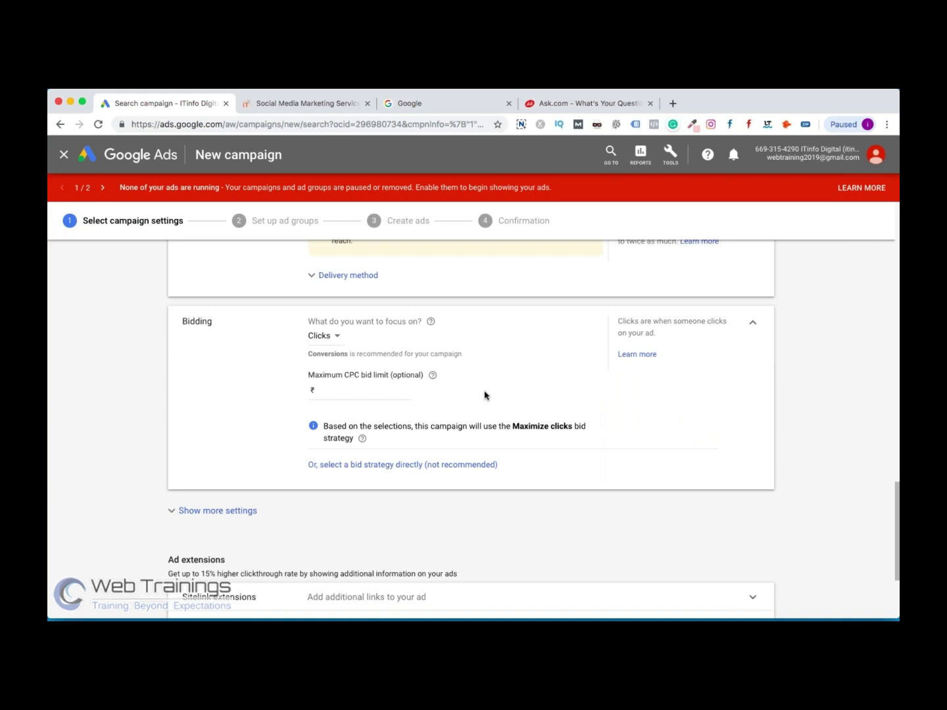
click(328, 336)
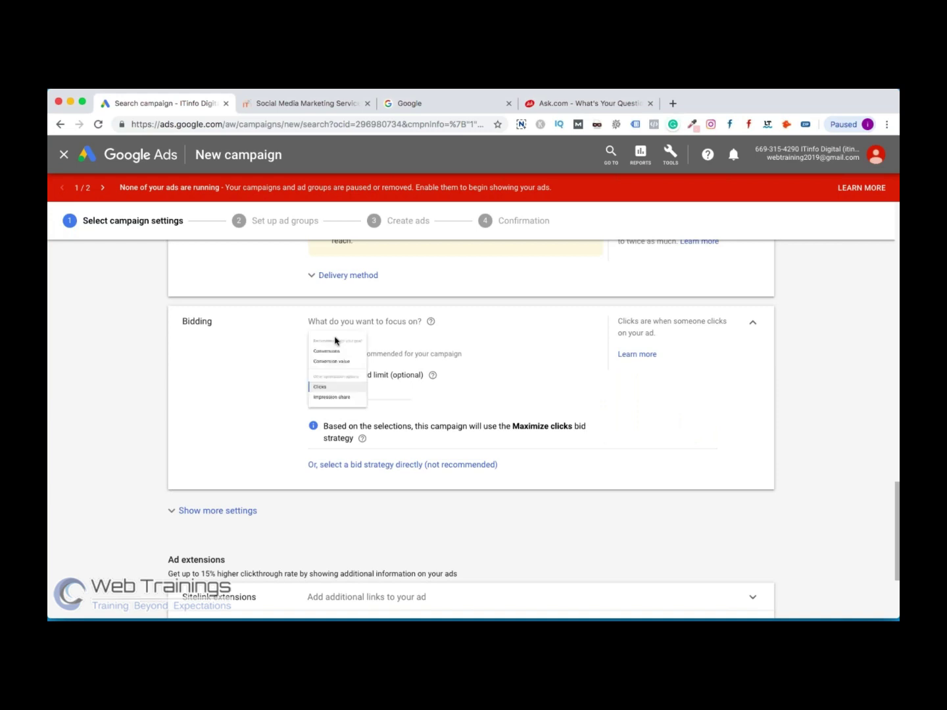
click(246, 393)
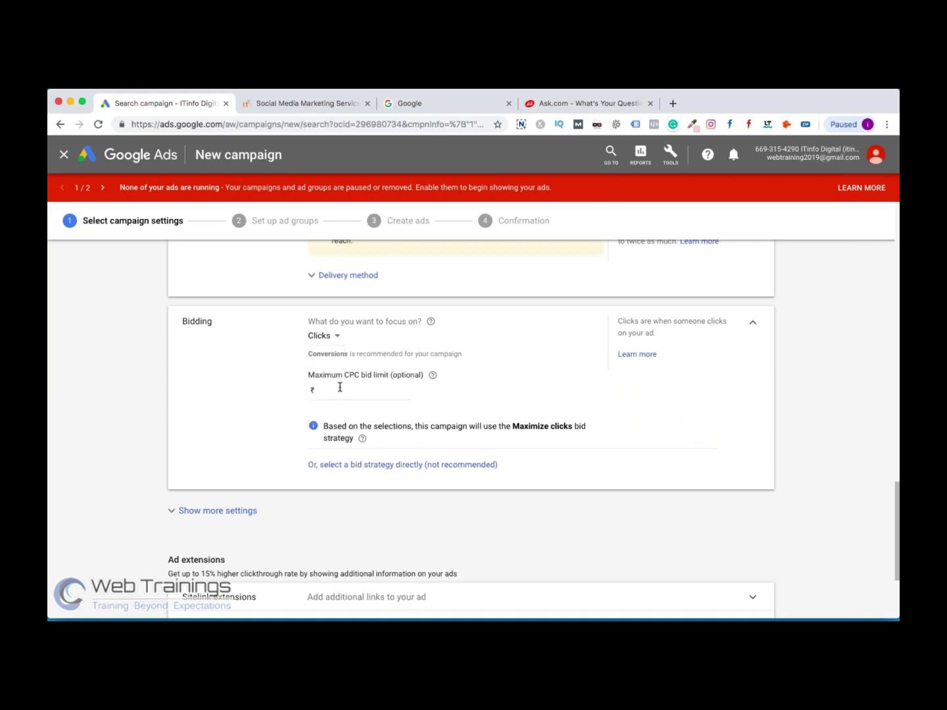
click(339, 389)
text(20)
Show more settings, review the Conversions setting, then hide them again.
scroll(217, 497, down, 1)
click(205, 498)
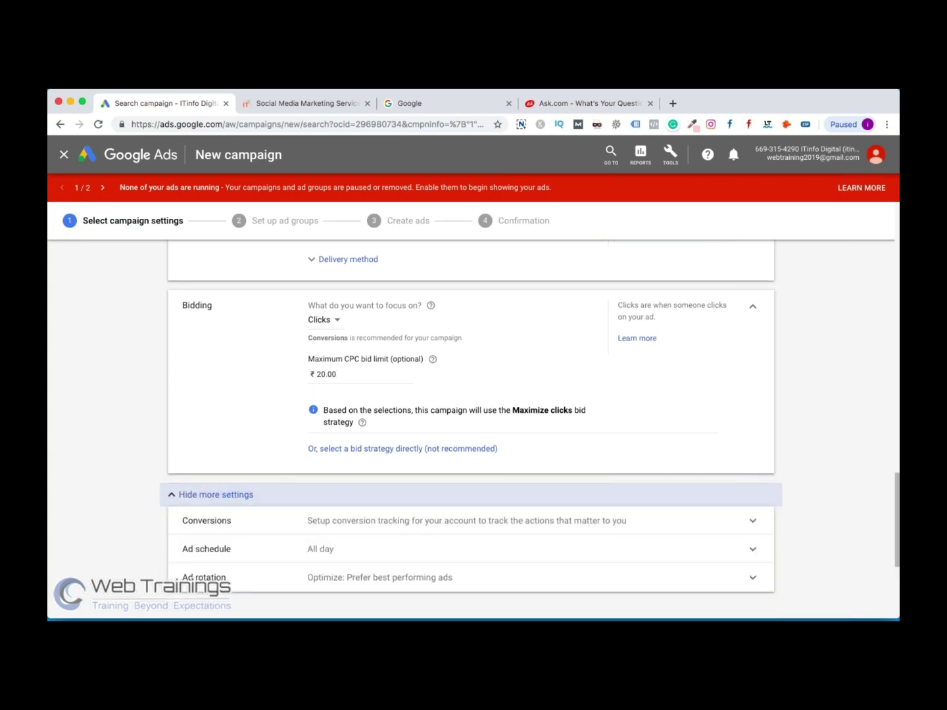
scroll(374, 381, down, 3)
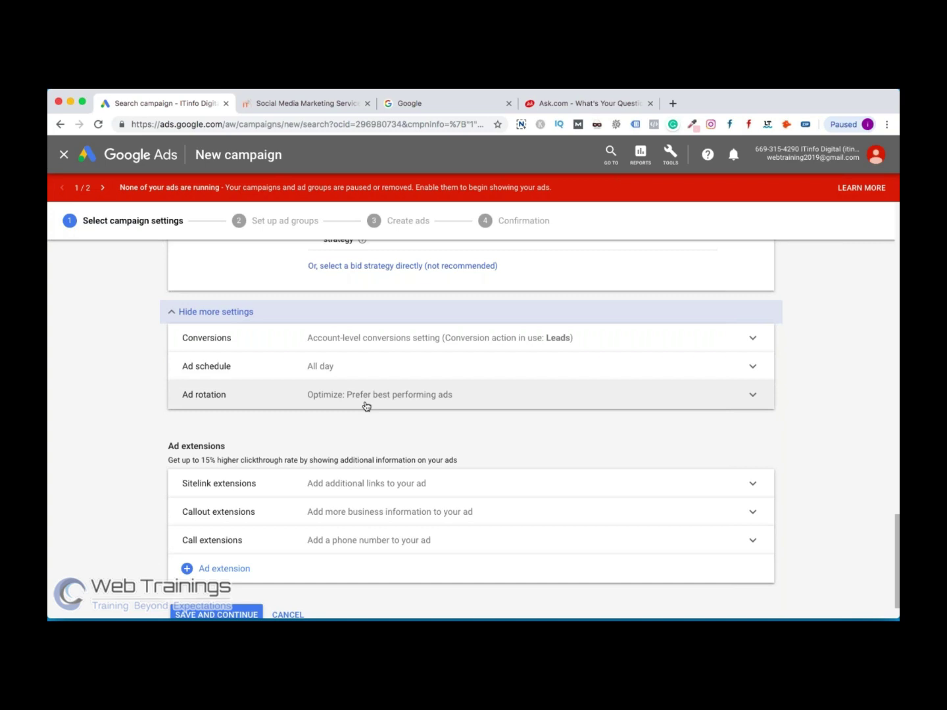
scroll(366, 406, down, 2)
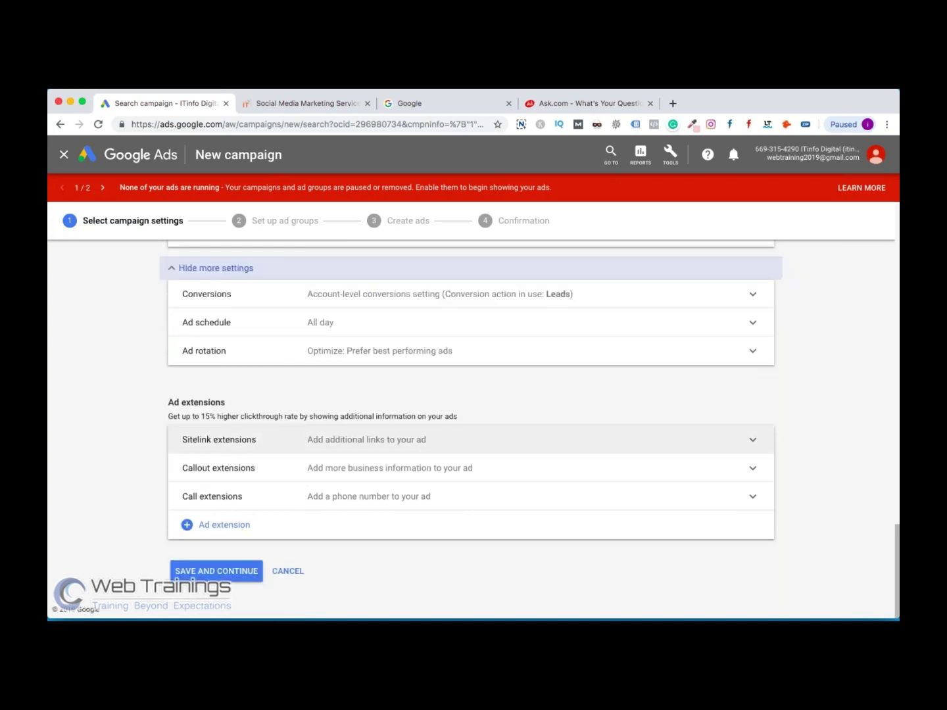
drag(157, 400, 216, 447)
click(467, 303)
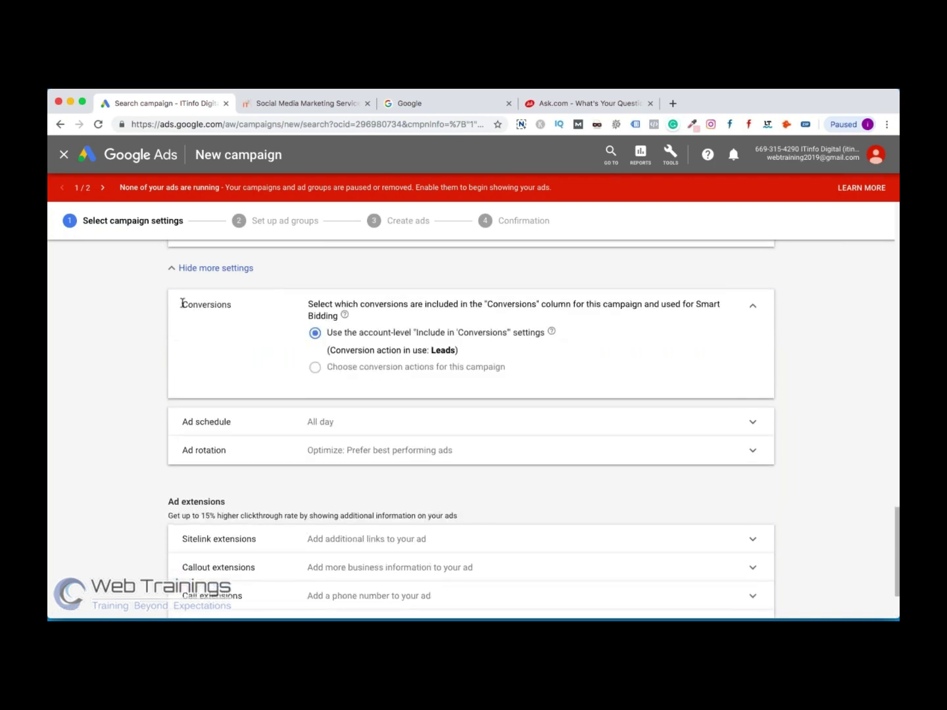
drag(183, 303, 239, 311)
click(226, 268)
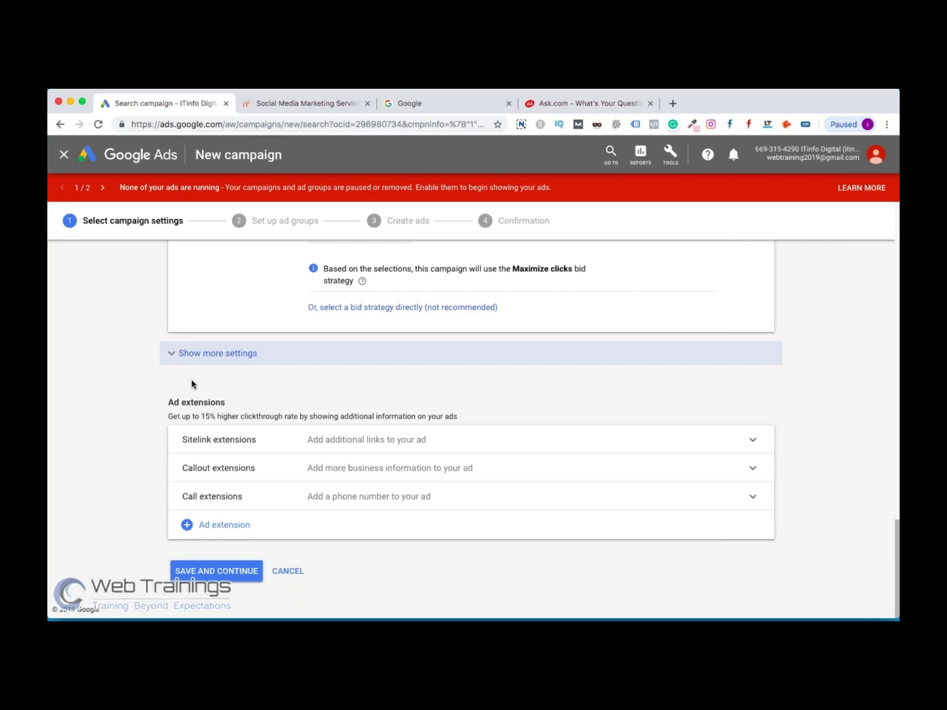
Save the campaign settings and continue to ad group setup.
scroll(420, 398, up, 1)
scroll(420, 398, up, 5)
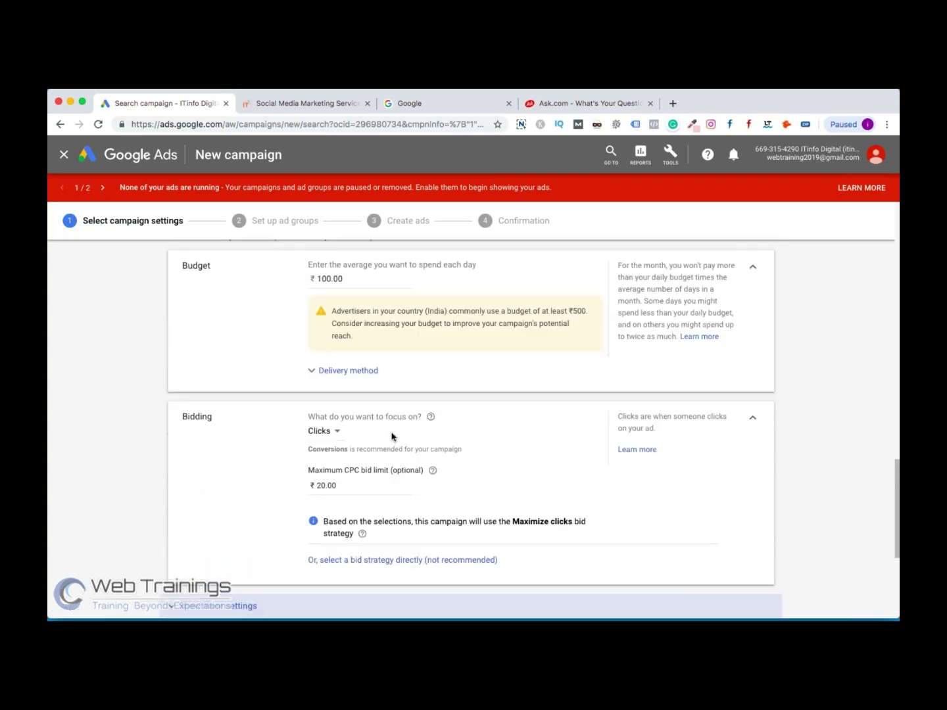
scroll(391, 437, down, 5)
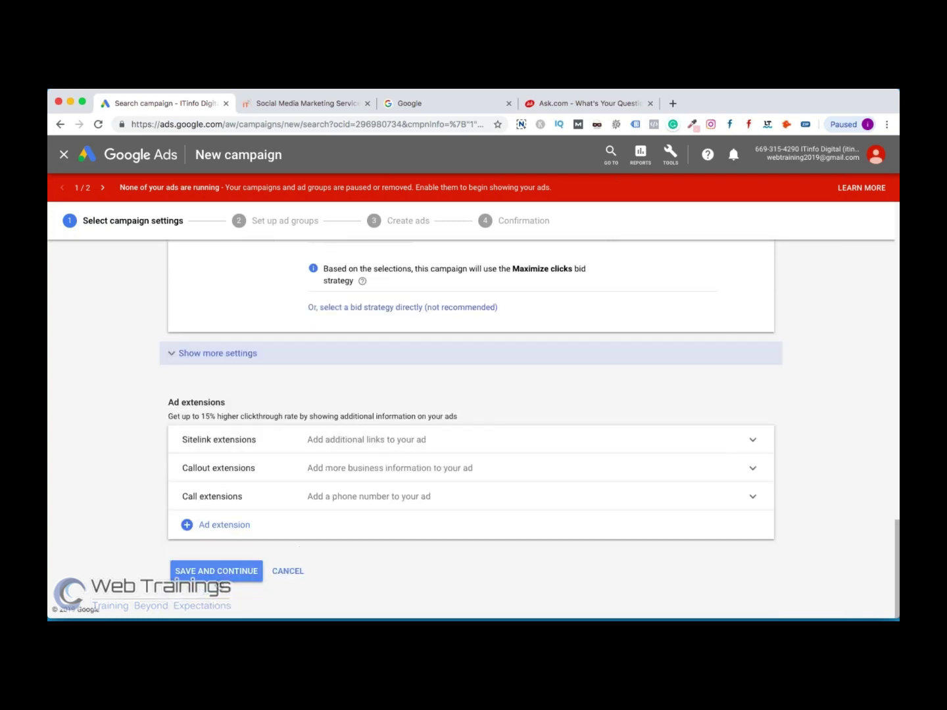
click(217, 573)
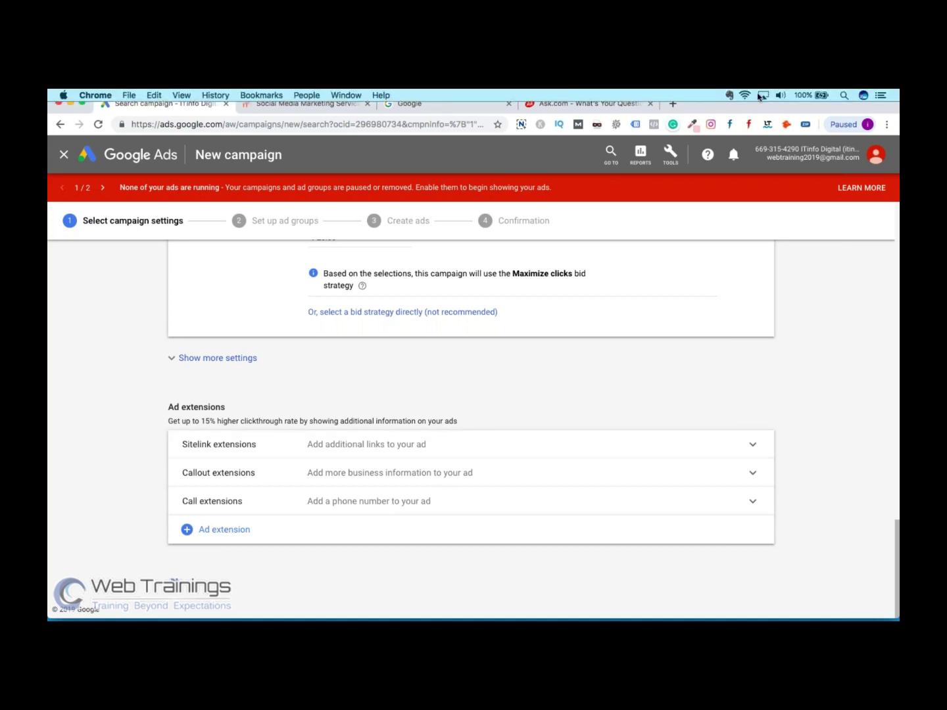
click(746, 96)
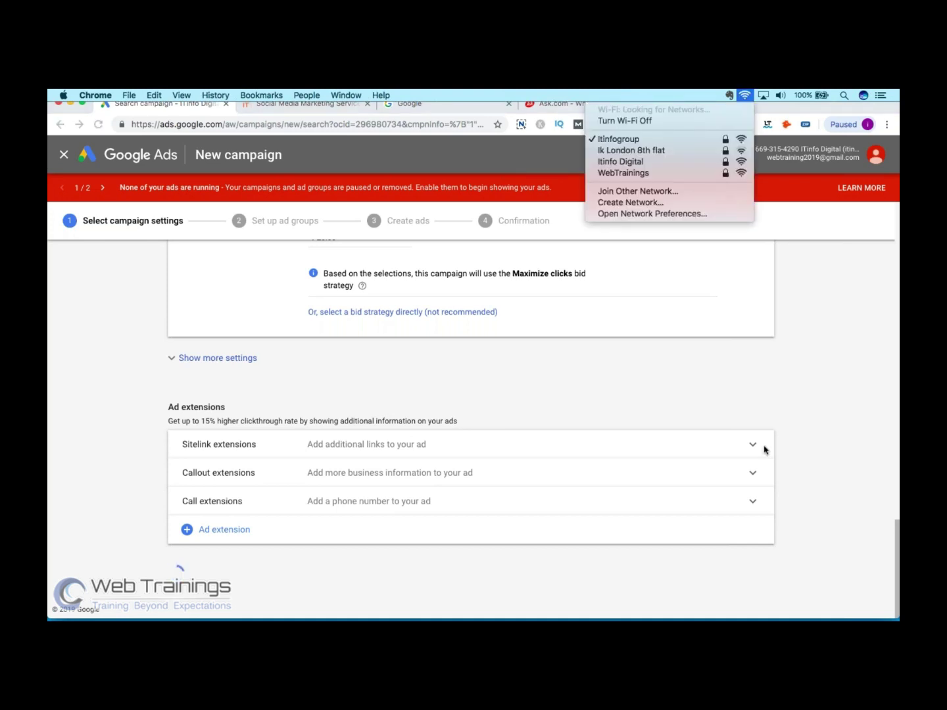
click(794, 421)
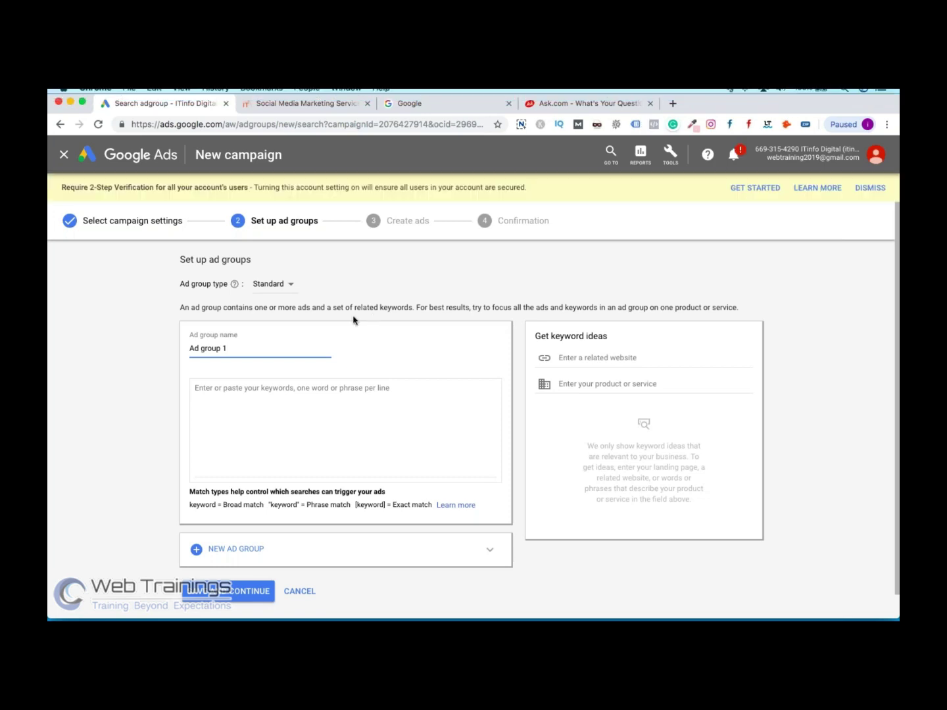
Rename the first ad group to 'Social Media Marketing'.
triple_click(232, 347)
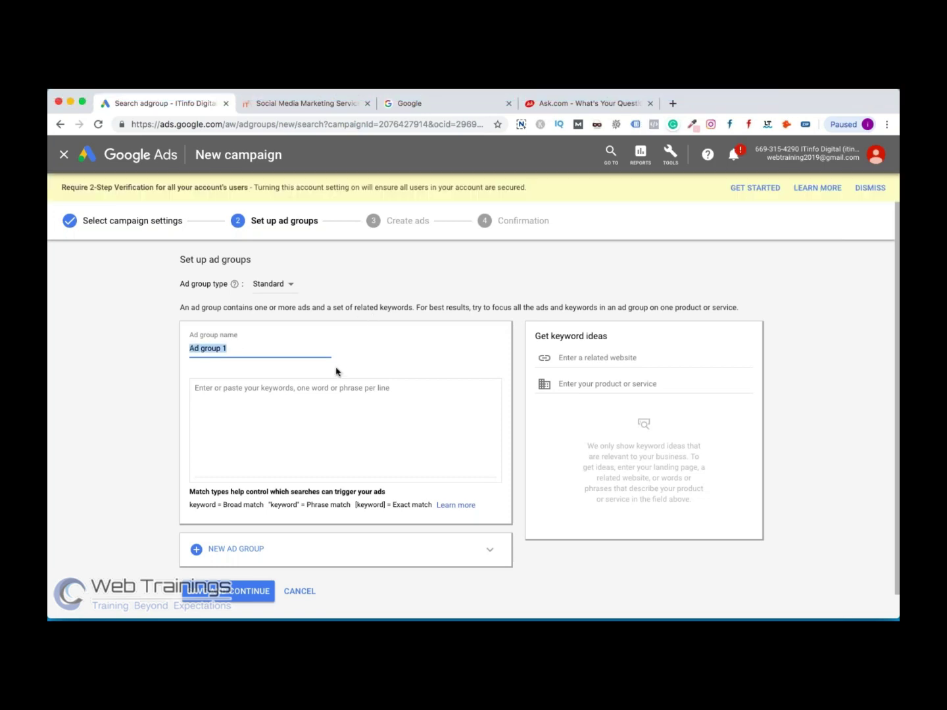
key(BackSpace)
text(Social Media Marketing)
Enter the keyword 'social media marketing company' and dismiss the 2-Step Verification notice.
click(316, 398)
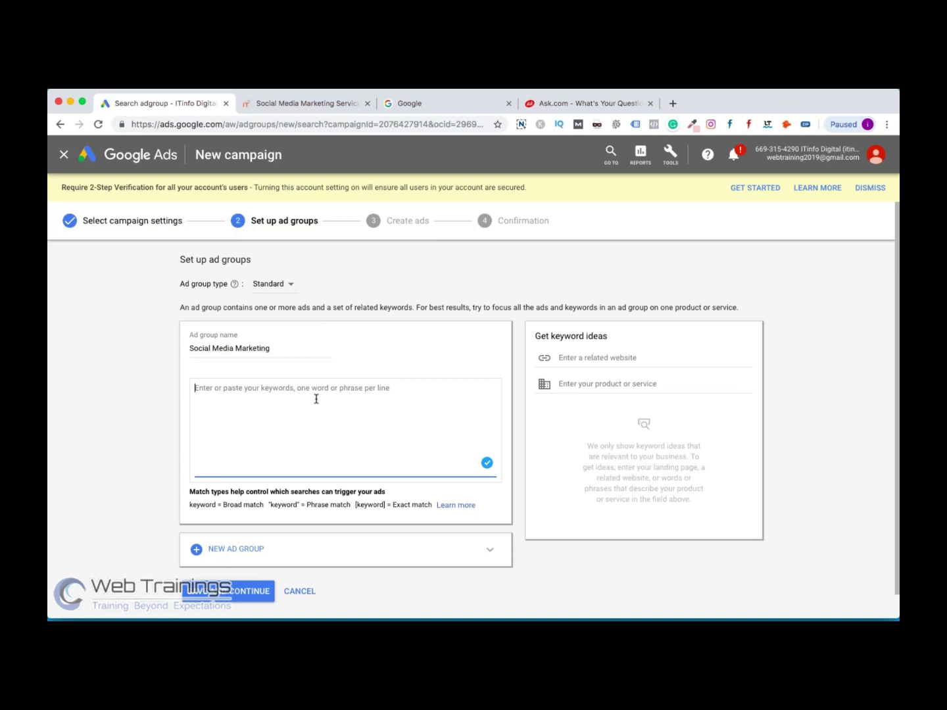
text(so)
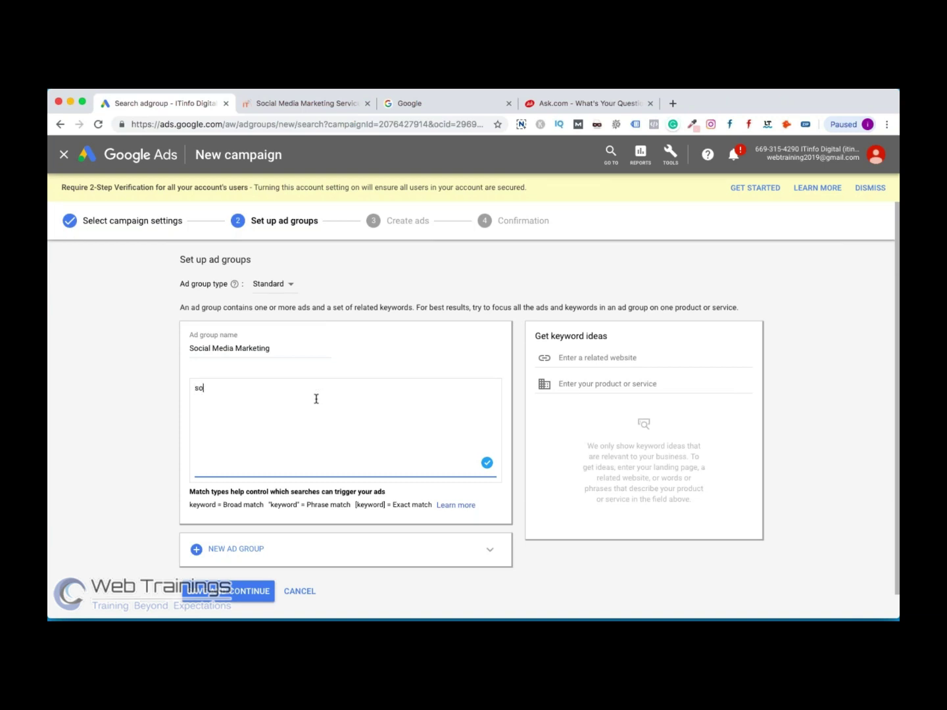
text(cial media marketing)
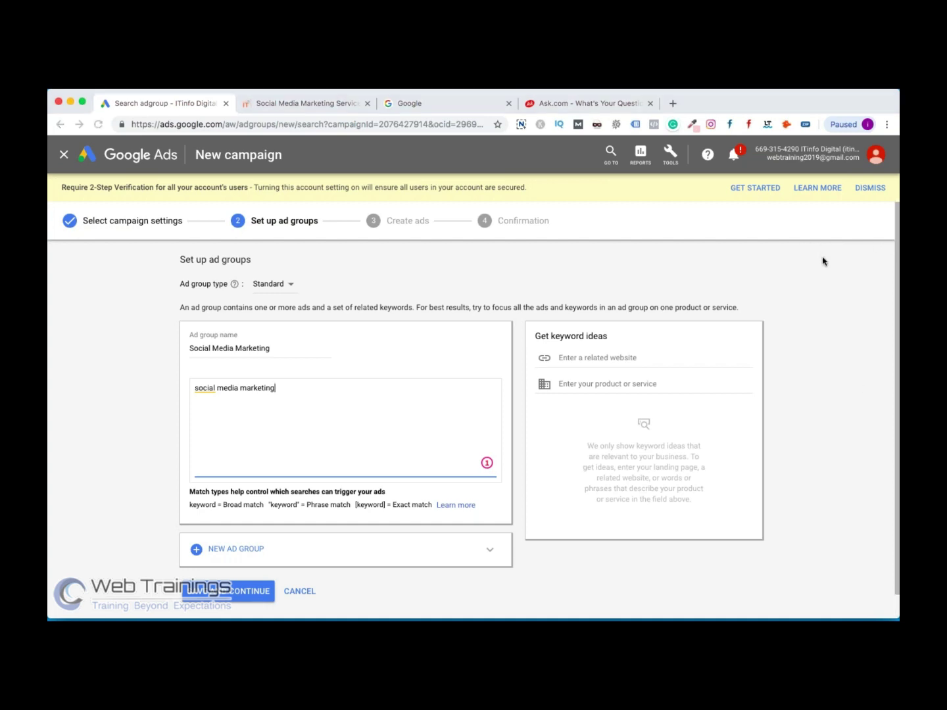
mouse_move(212, 471)
mouse_down()
mouse_move(176, 514)
mouse_move(444, 526)
mouse_move(484, 494)
mouse_move(372, 473)
mouse_move(199, 472)
mouse_up()
mouse_move(449, 424)
mouse_down()
mouse_move(432, 468)
mouse_move(449, 461)
mouse_up()
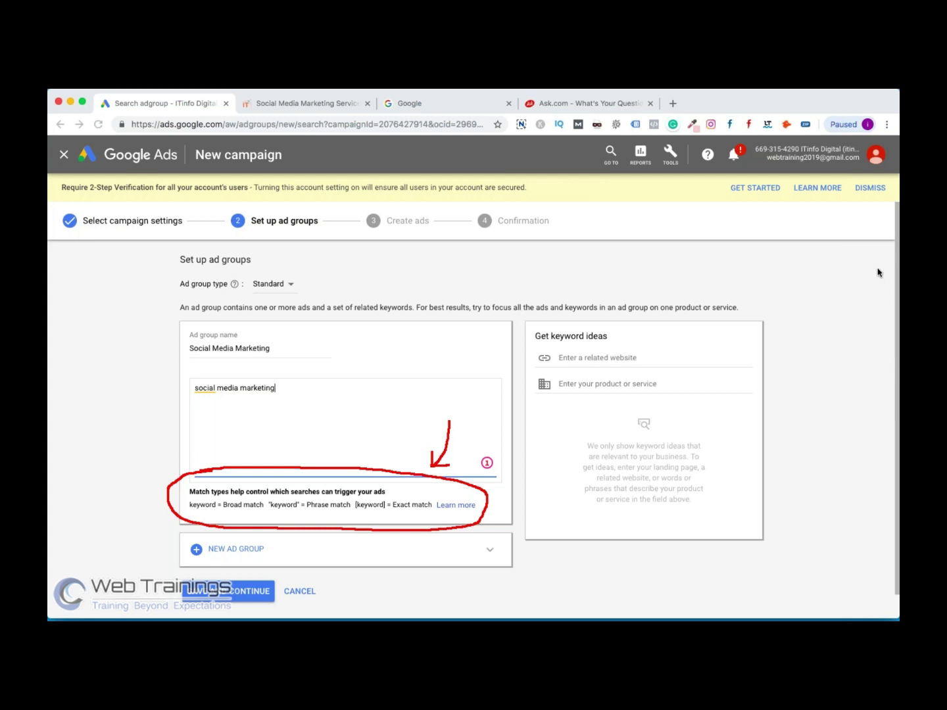
click(289, 390)
text(compan)
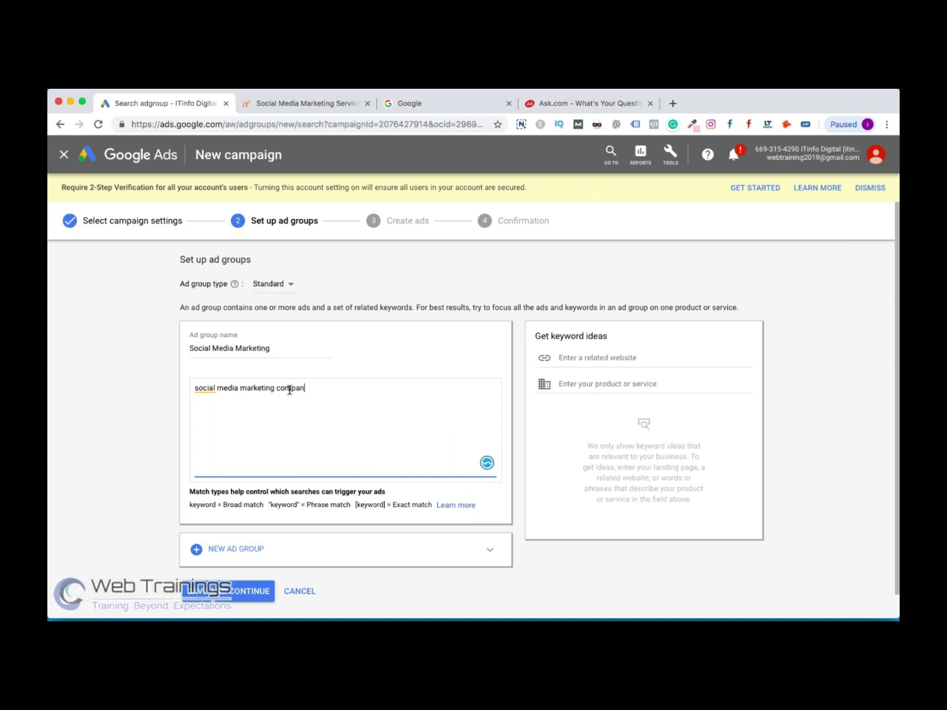
text(y)
click(862, 188)
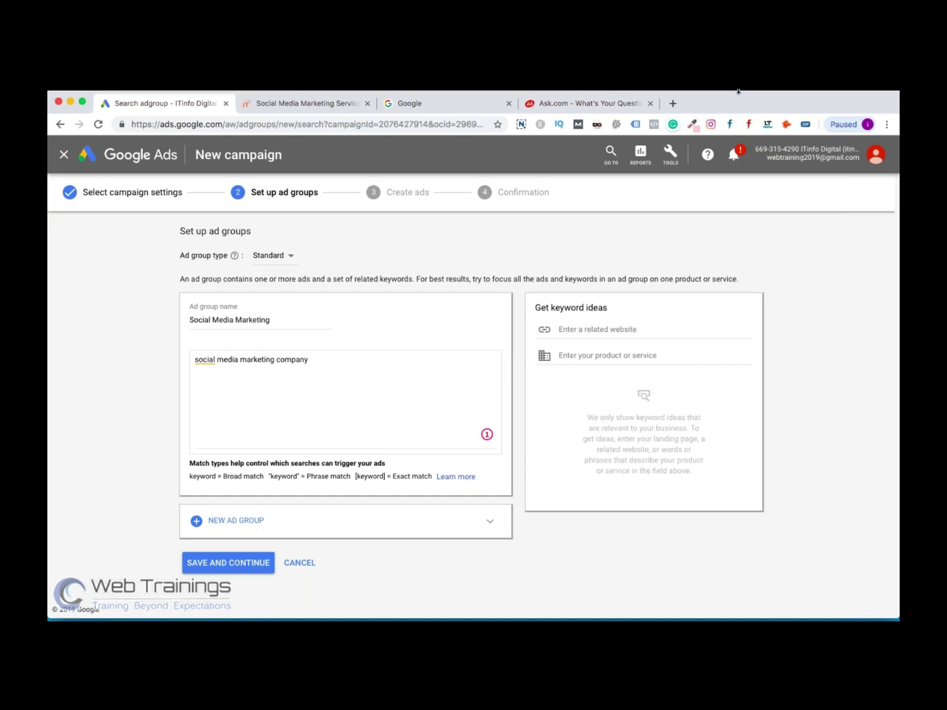
click(845, 96)
Open TextEdit, create a new blank document and set the font size to 18.
text(textedit)
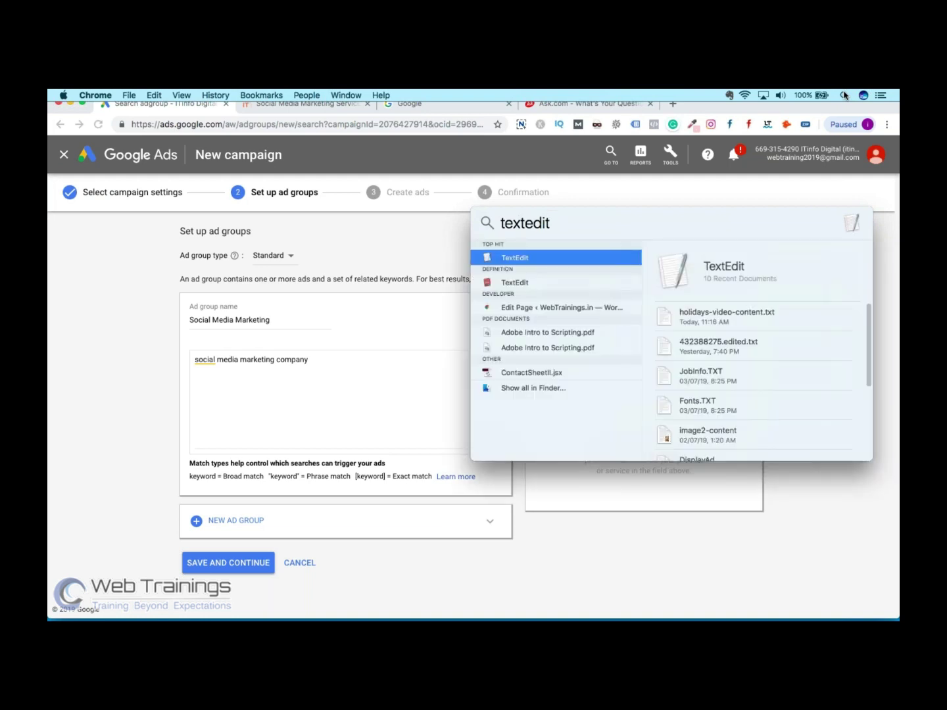
key(Escape)
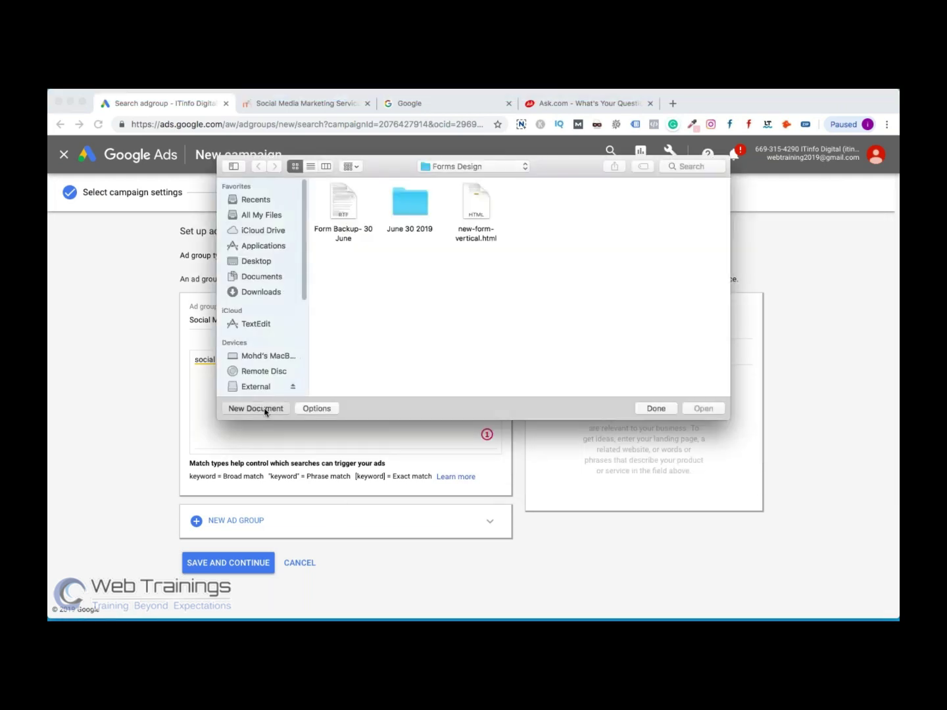
click(270, 409)
drag(553, 428, 664, 496)
click(371, 110)
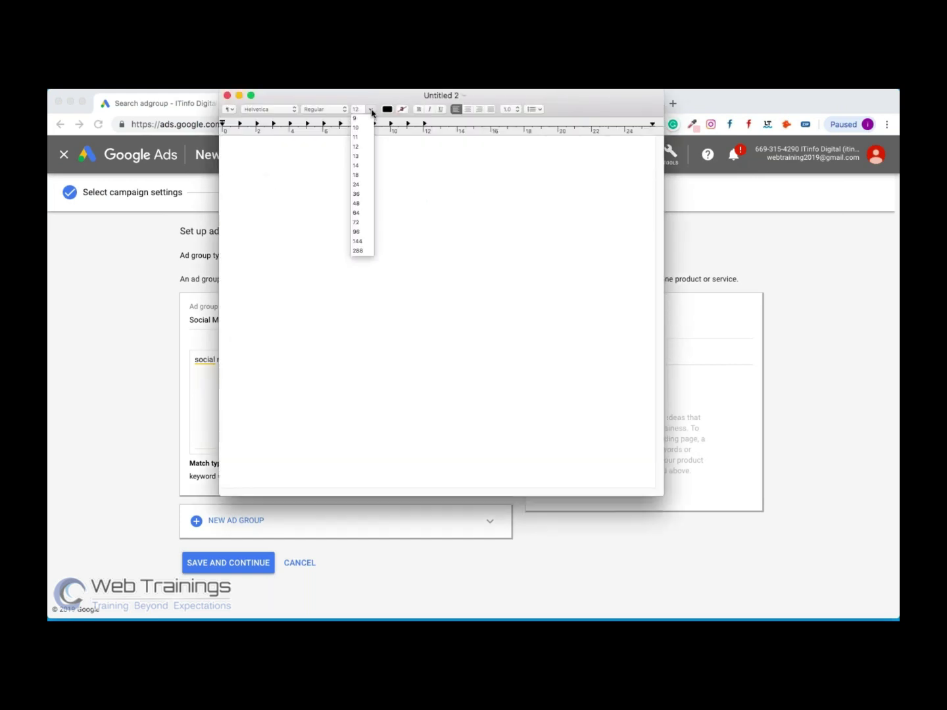
click(355, 175)
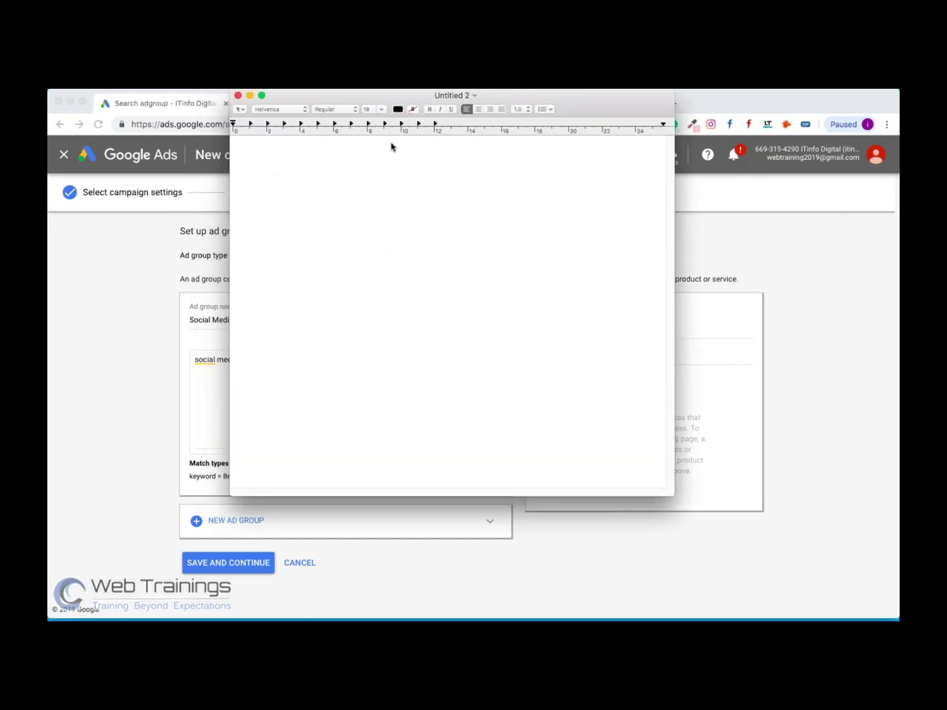
Type the heading 'Broad Match' and paste 'social media marketing company', copied from Google Ads, beneath it.
click(263, 361)
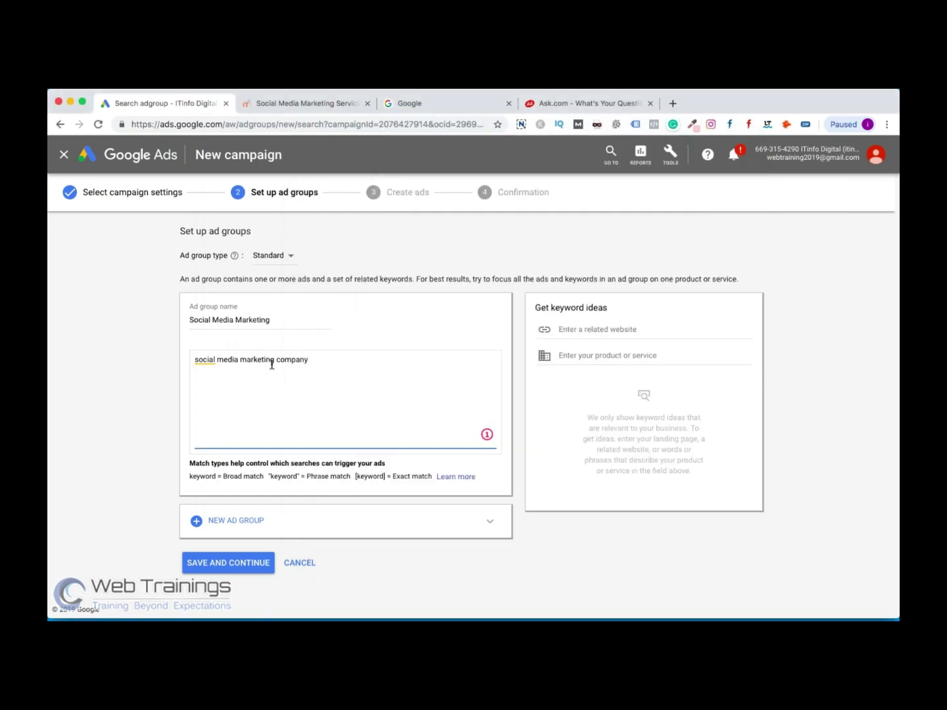
triple_click(272, 363)
key(super+c)
key(super+Tab)
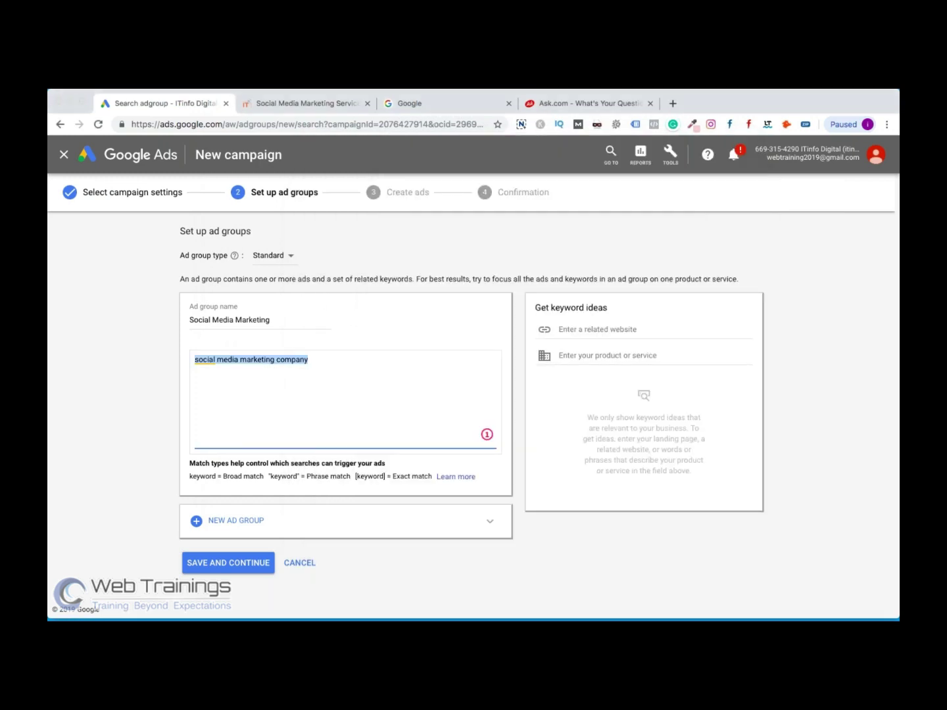
text(Broad Match)
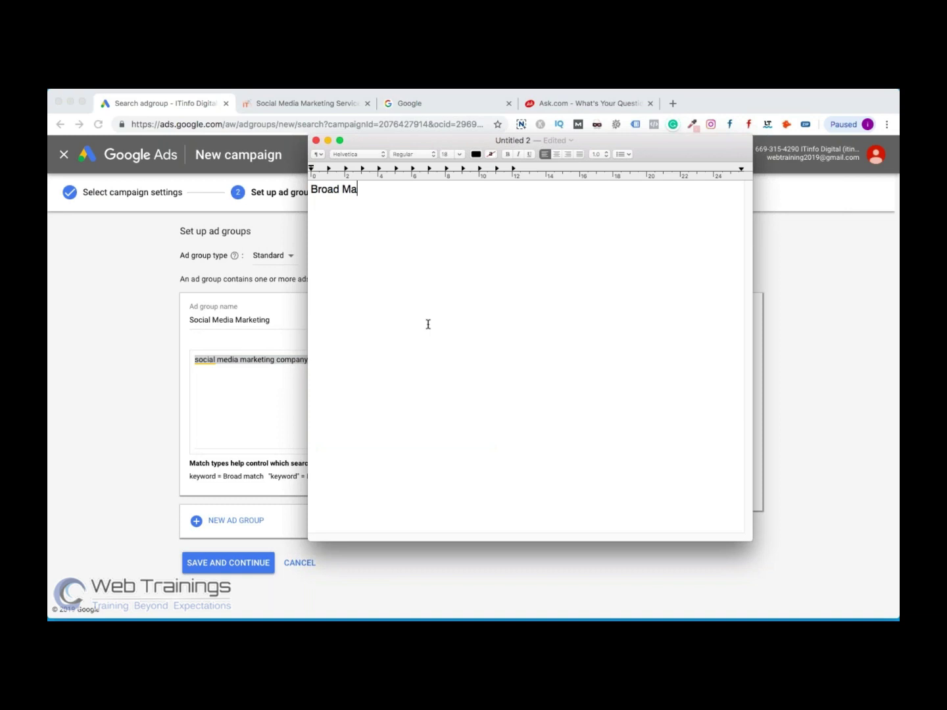
key(Return)
key(Return)
key(super+v)
key(Return)
key(Return)
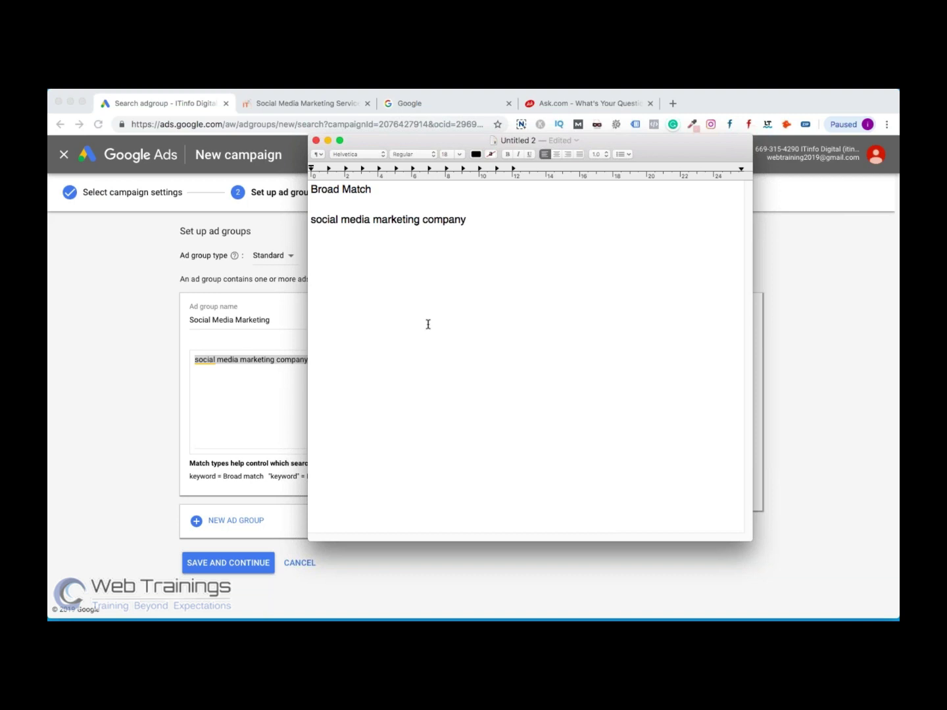
Make the 'social media marketing company' line bold and italic.
drag(467, 219, 257, 219)
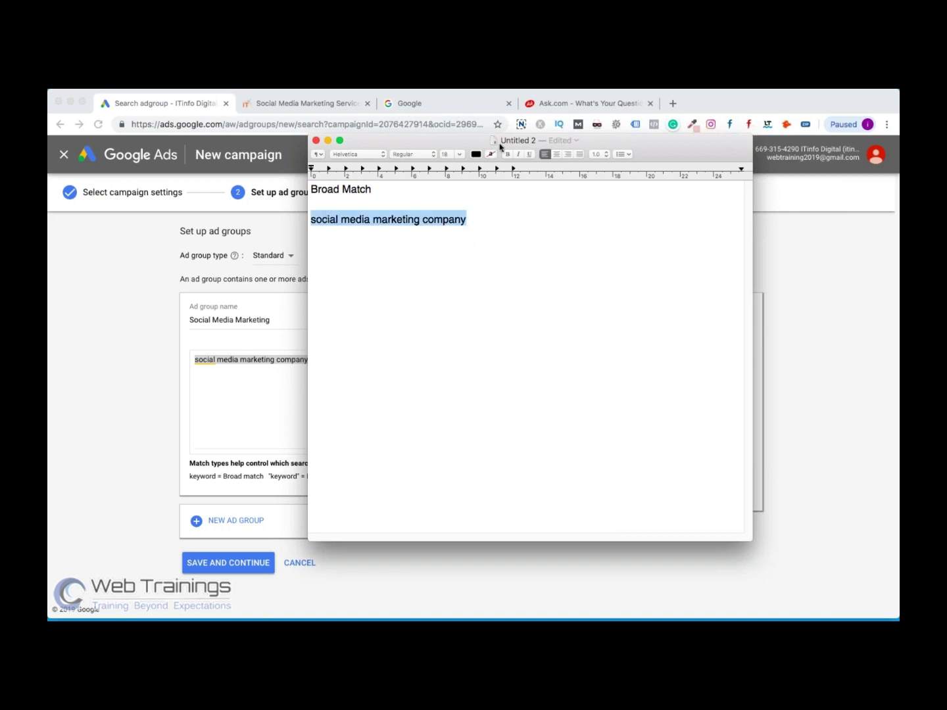
click(507, 156)
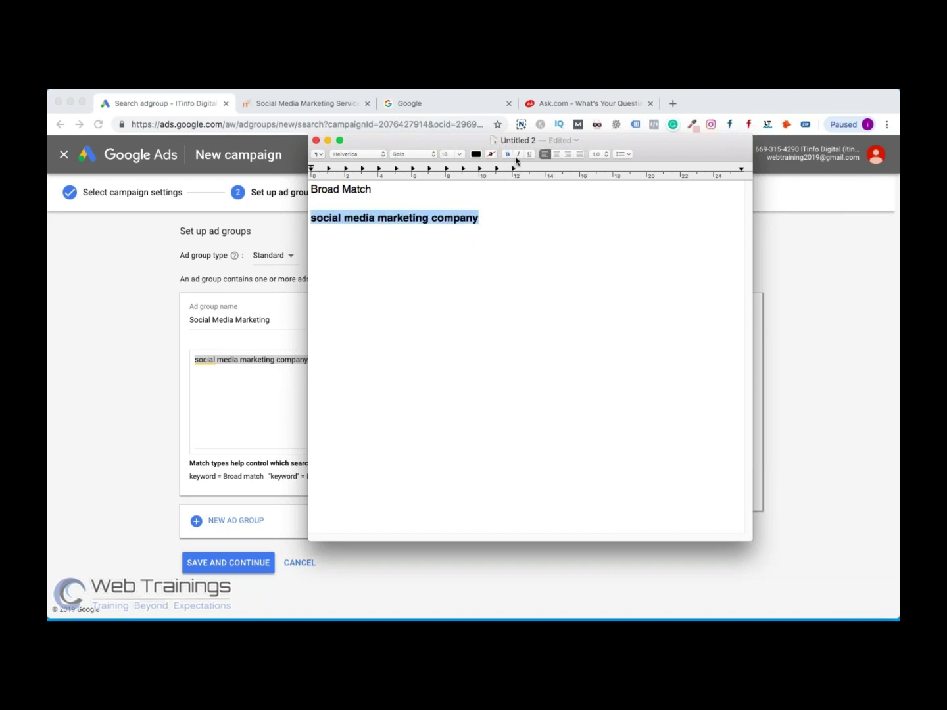
click(518, 154)
click(506, 218)
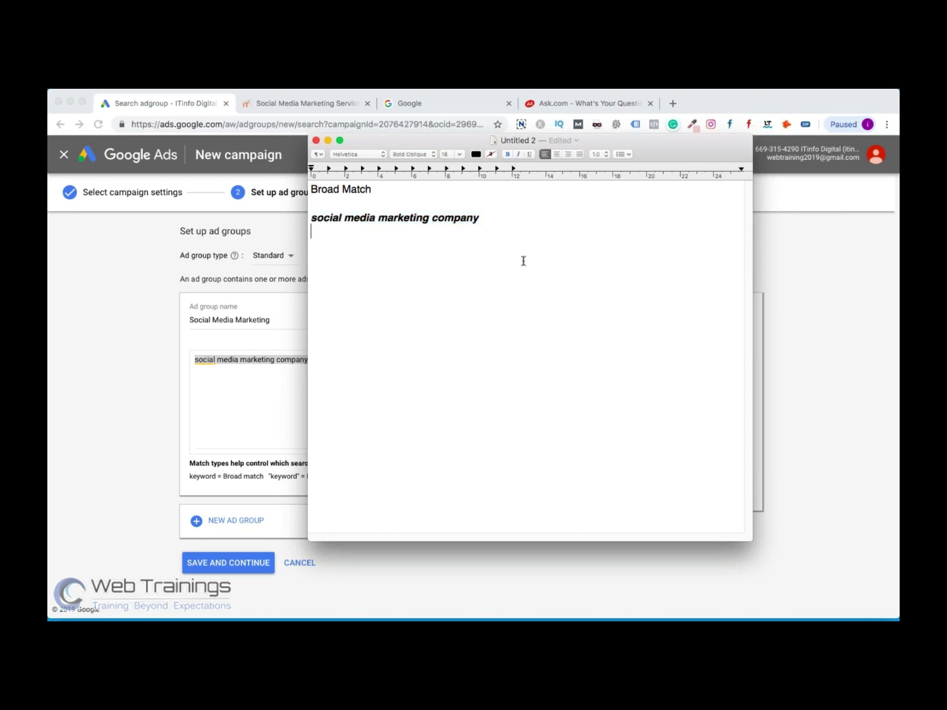
key(Return)
key(Return)
key(Return)
key(BackSpace)
Add the example line 'why social media marketing is good for company ? YES'.
text(why social media marketing is good co)
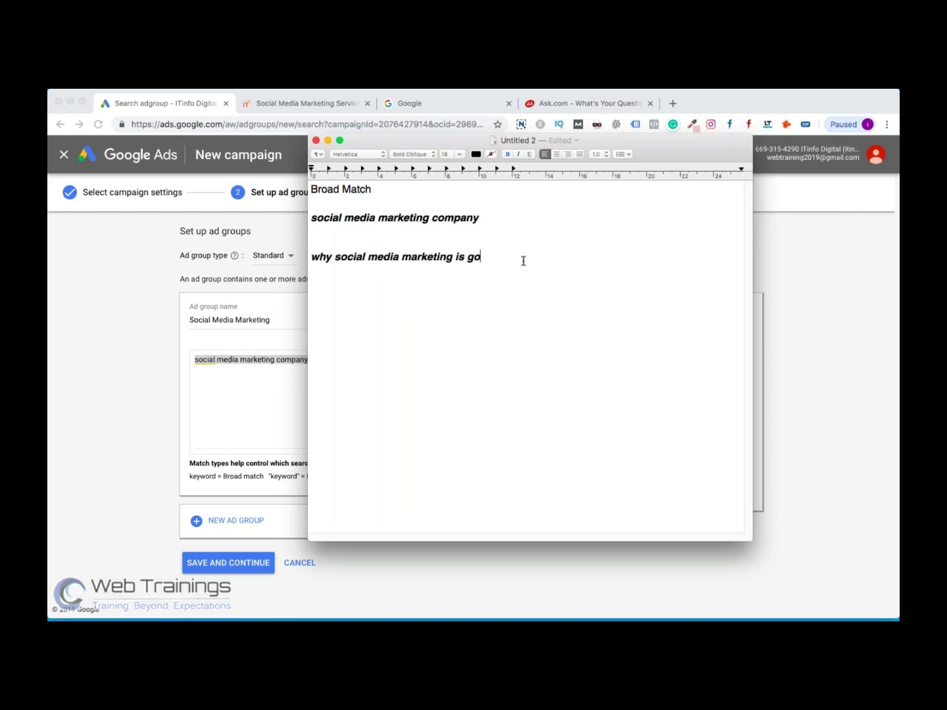
key(BackSpace)
key(BackSpace)
text(for company ?)
drag(604, 255, 309, 257)
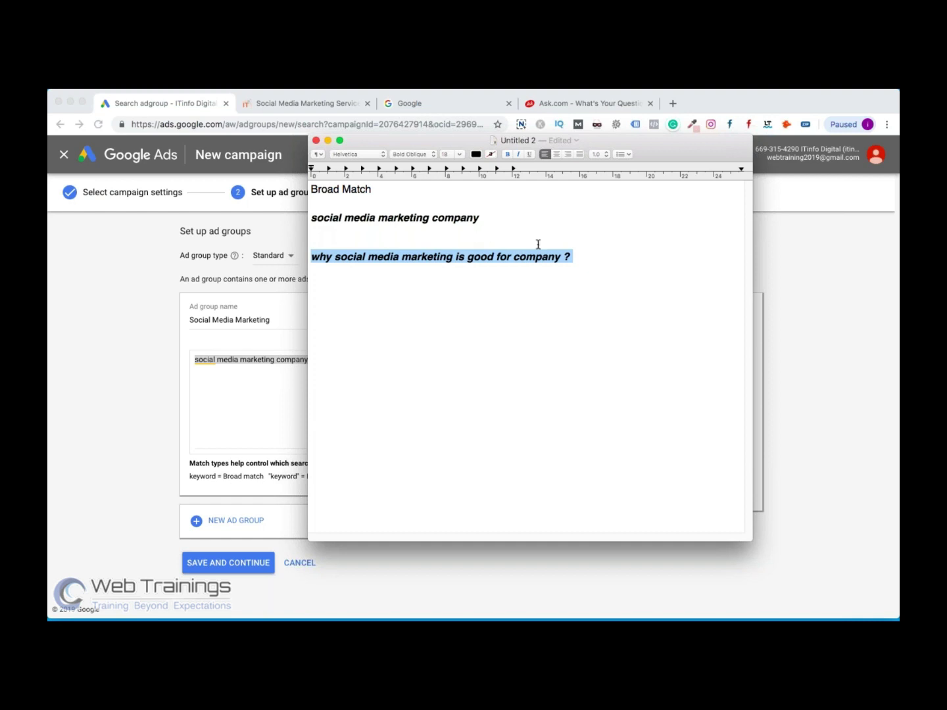
drag(571, 255, 313, 255)
click(339, 257)
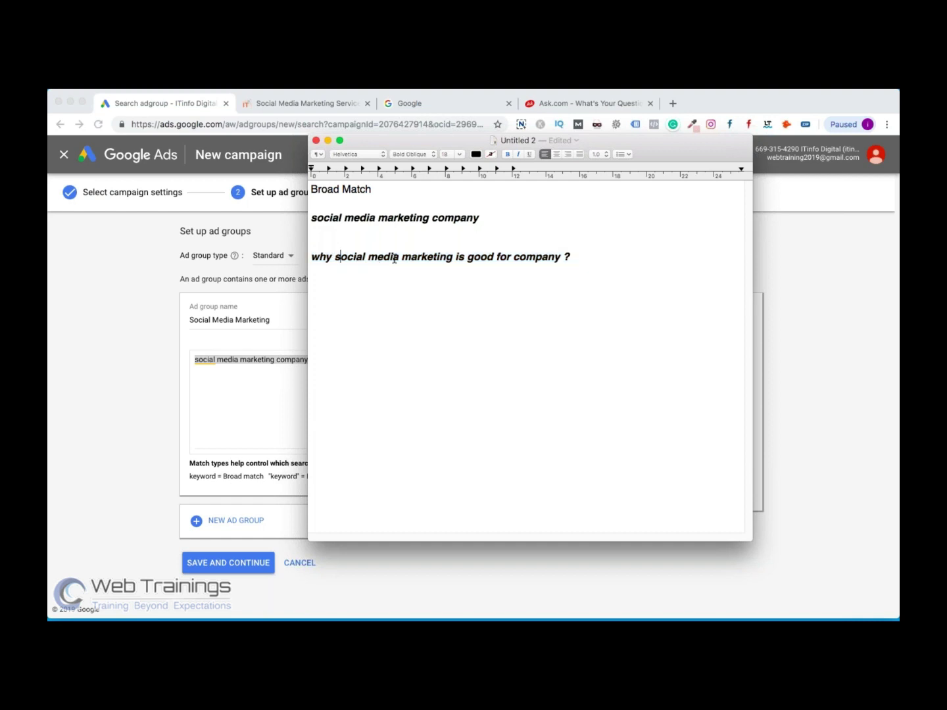
click(466, 257)
drag(490, 217, 313, 215)
click(641, 267)
text(YES)
Add a second example line, 'social media marketing course YES'.
key(Return)
text(social media marketi)
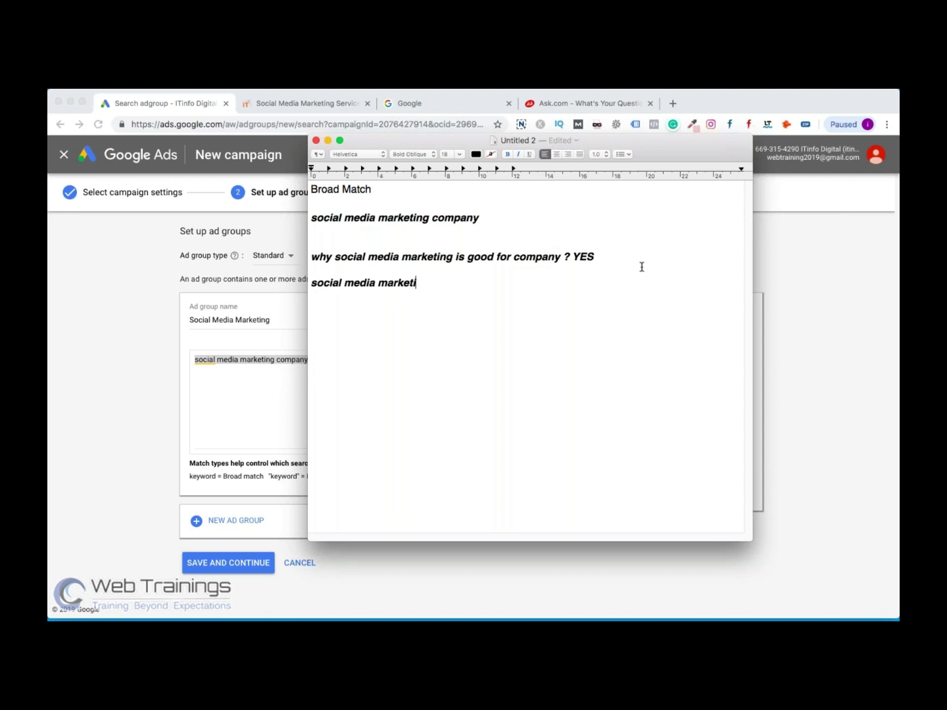
text(ng course YES)
key(Return)
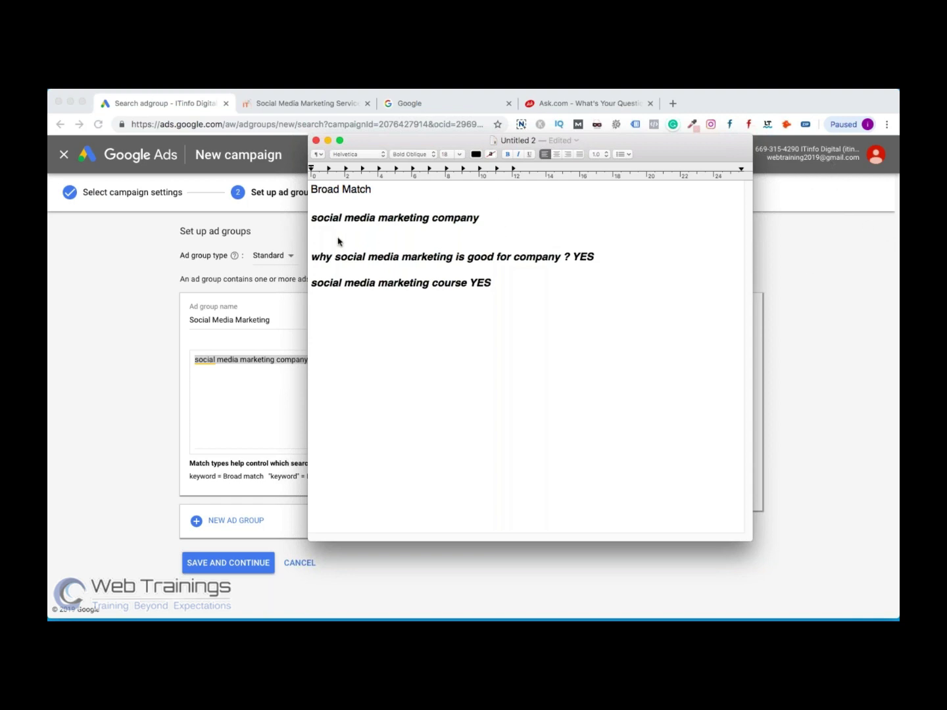
drag(313, 230, 428, 226)
drag(317, 294, 415, 296)
mouse_move(375, 229)
mouse_down()
mouse_move(375, 296)
mouse_move(370, 287)
mouse_move(383, 283)
mouse_up()
drag(370, 240, 376, 229)
drag(375, 229, 382, 238)
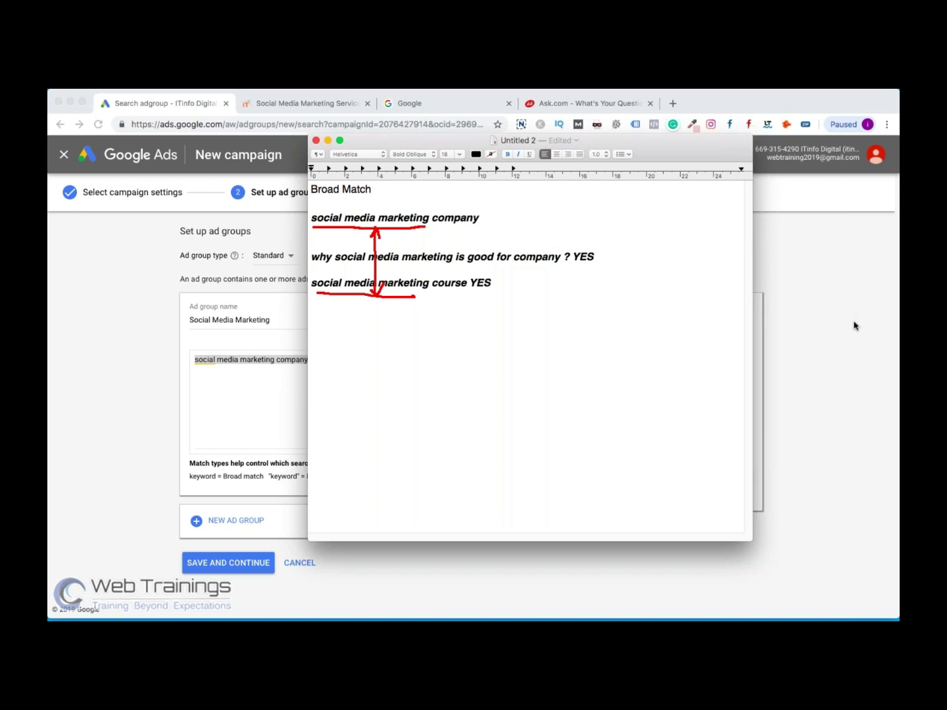
click(524, 281)
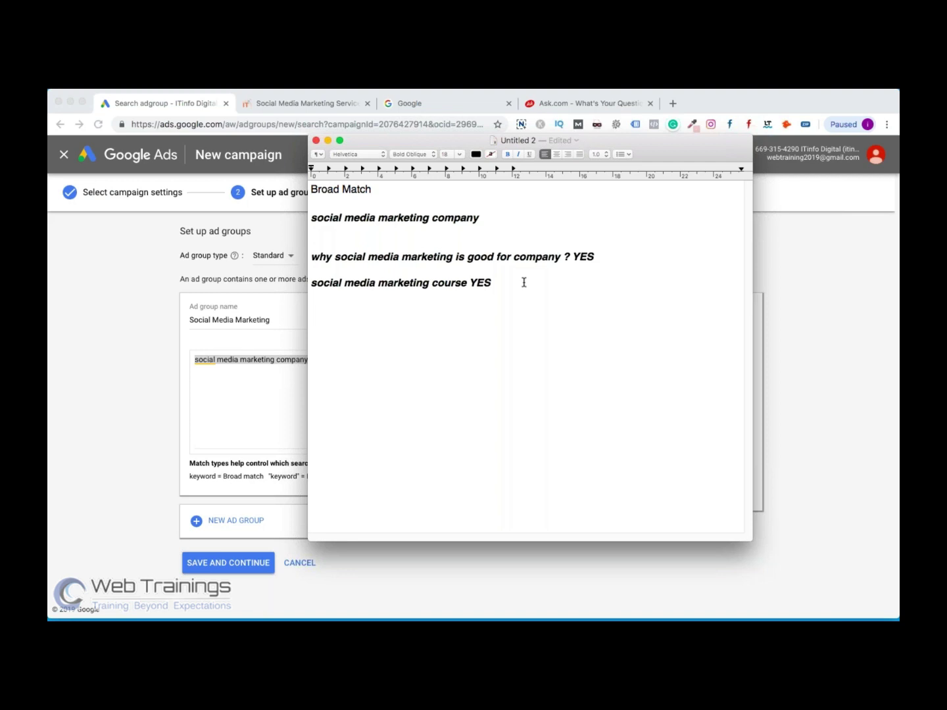
drag(524, 282, 314, 255)
drag(380, 195, 306, 189)
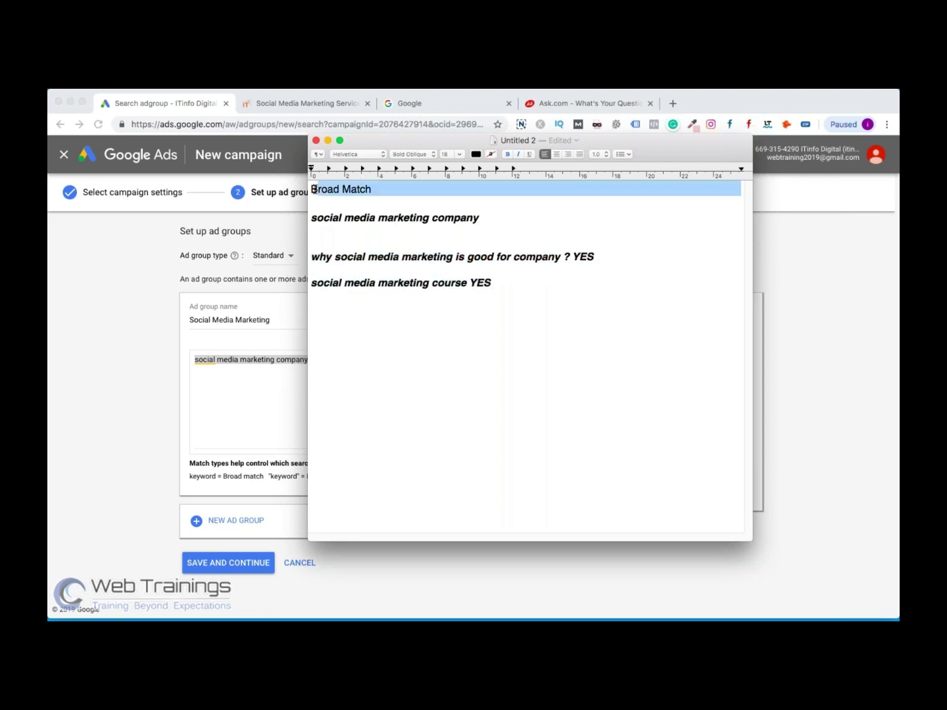
Remove bold from the keyword and example lines.
click(493, 225)
drag(498, 289, 298, 212)
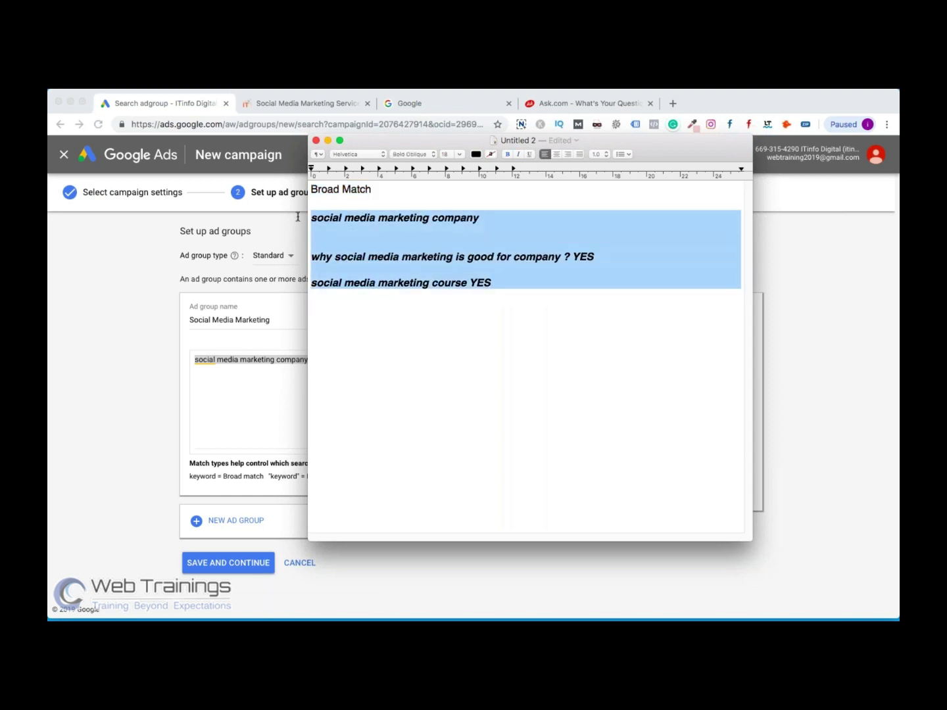
click(508, 155)
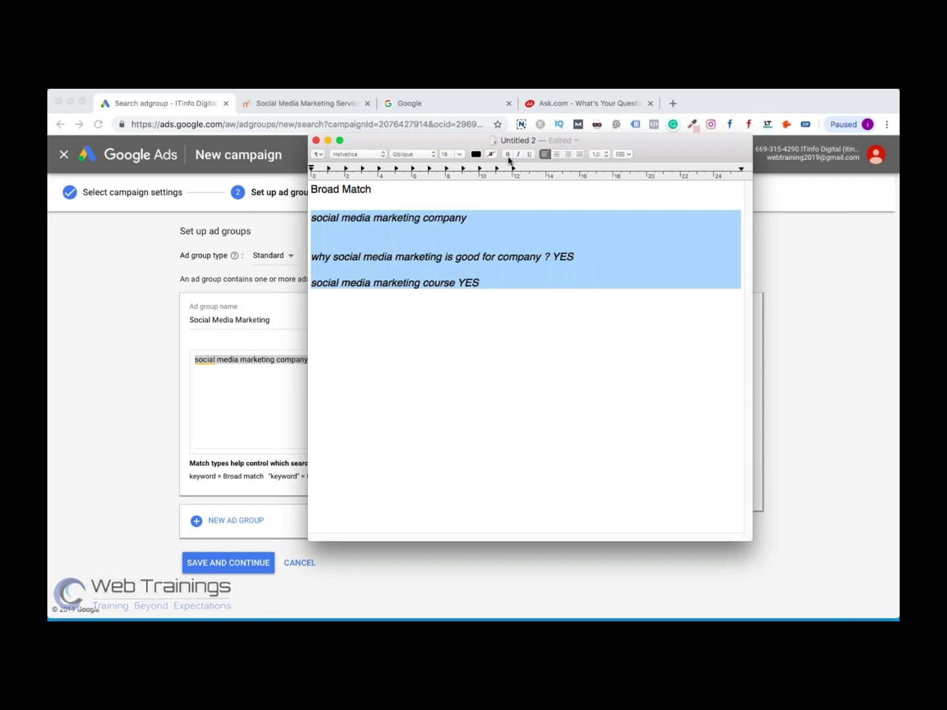
click(492, 244)
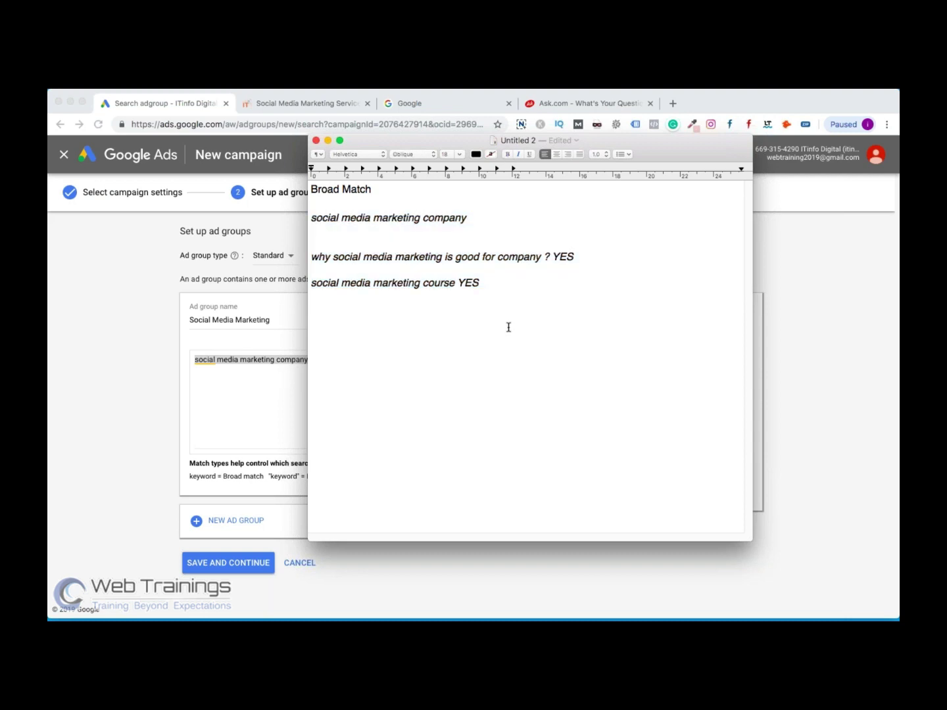
drag(472, 218, 311, 211)
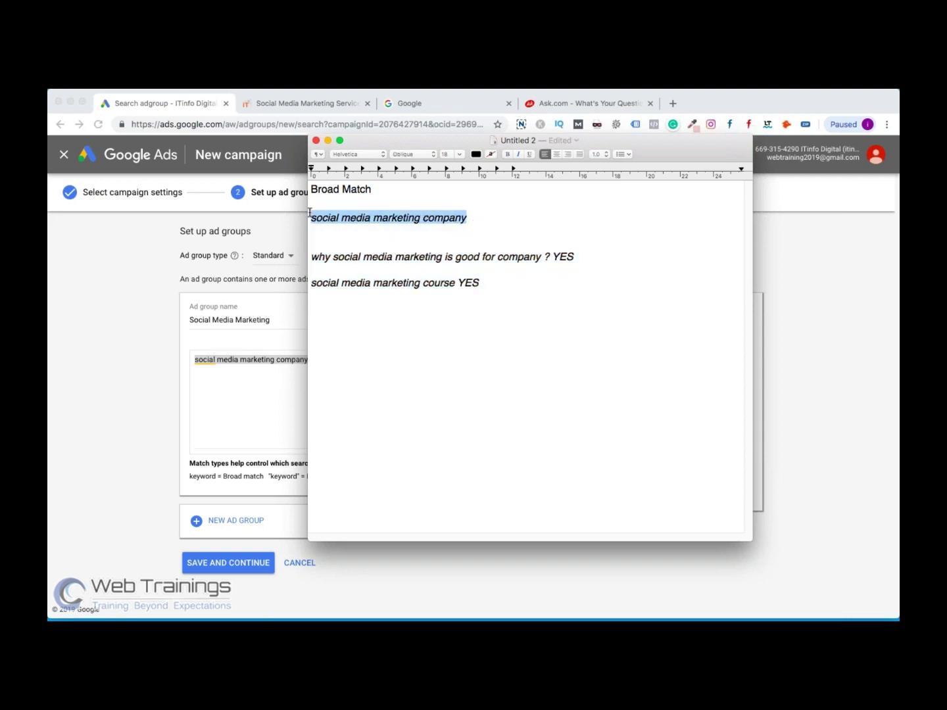
click(365, 283)
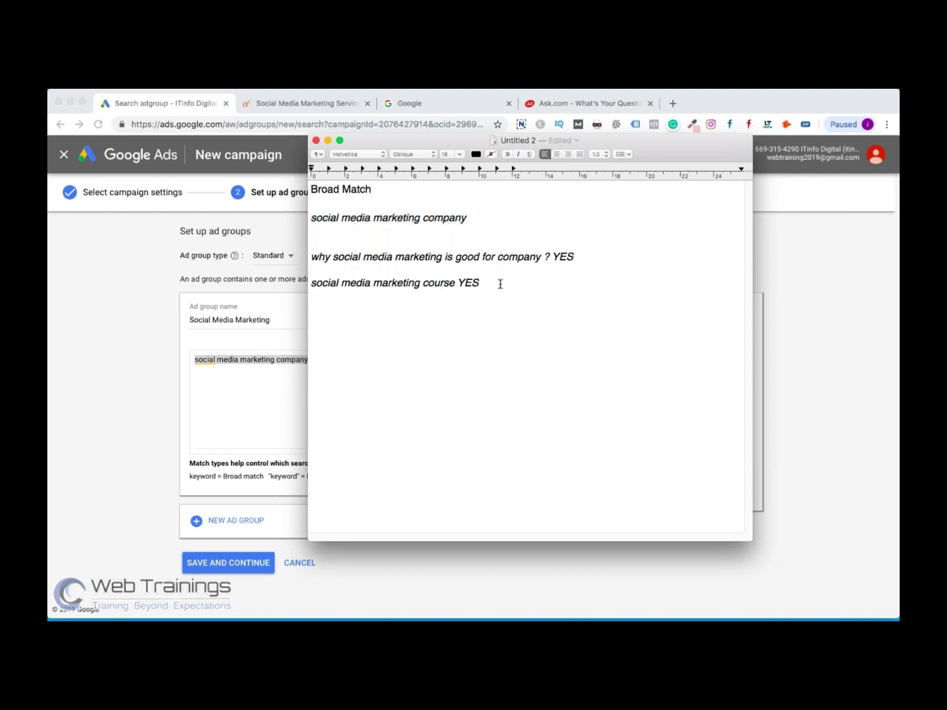
Add a 'Phase Match' heading with "social media marketing company" in quotes, then begin an example line with 'best social'.
key(Return)
text(Phase Match)
key(Return)
key(Return)
text("social me)
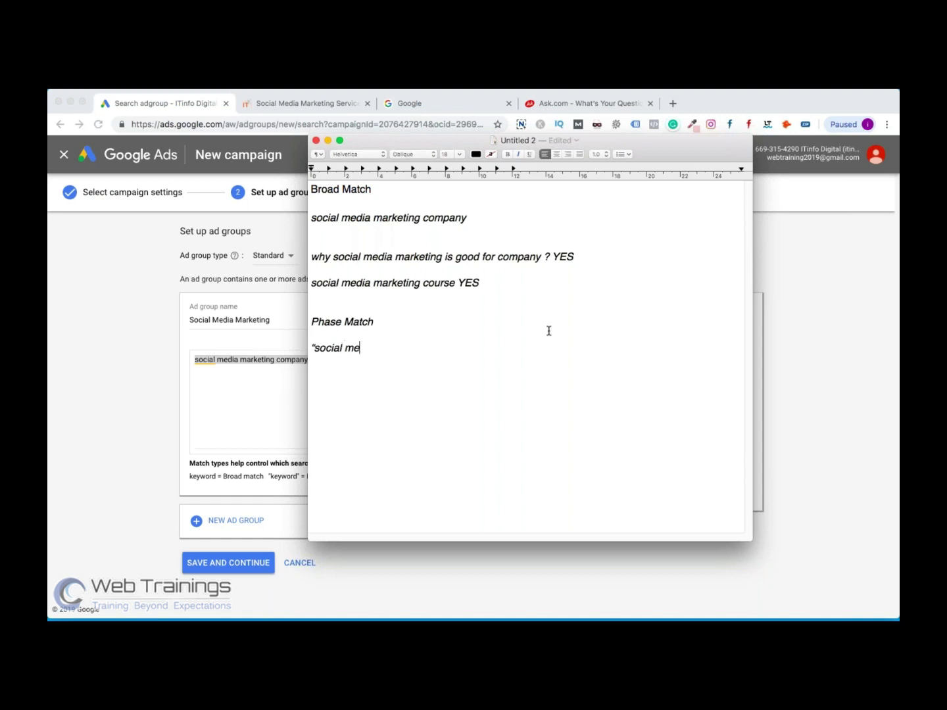
text(dia marketing com)
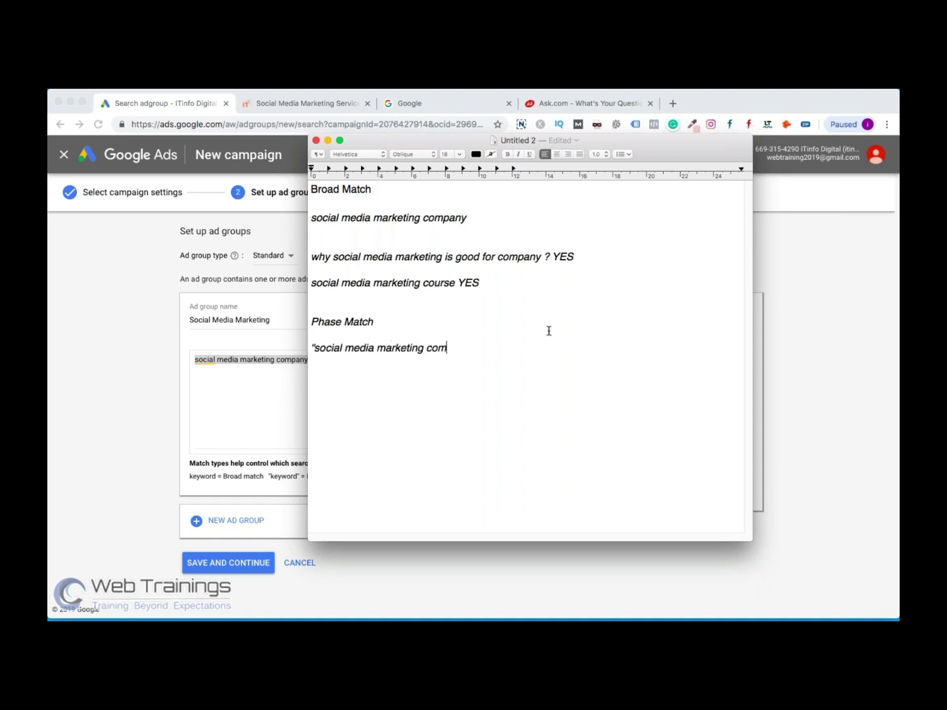
text(pany")
key(Return)
key(Return)
text(best social)
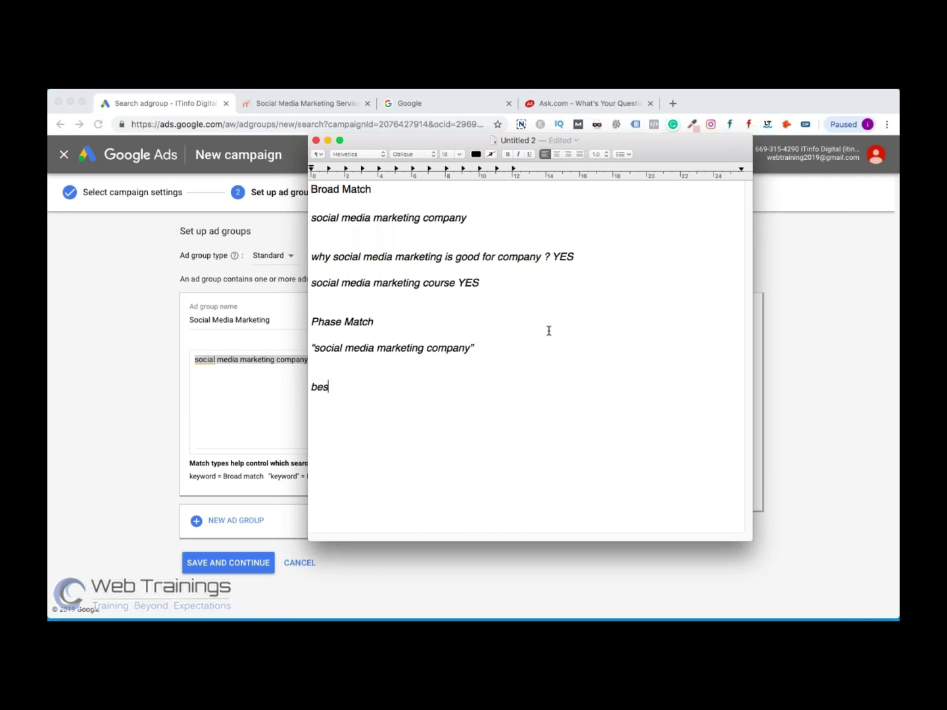
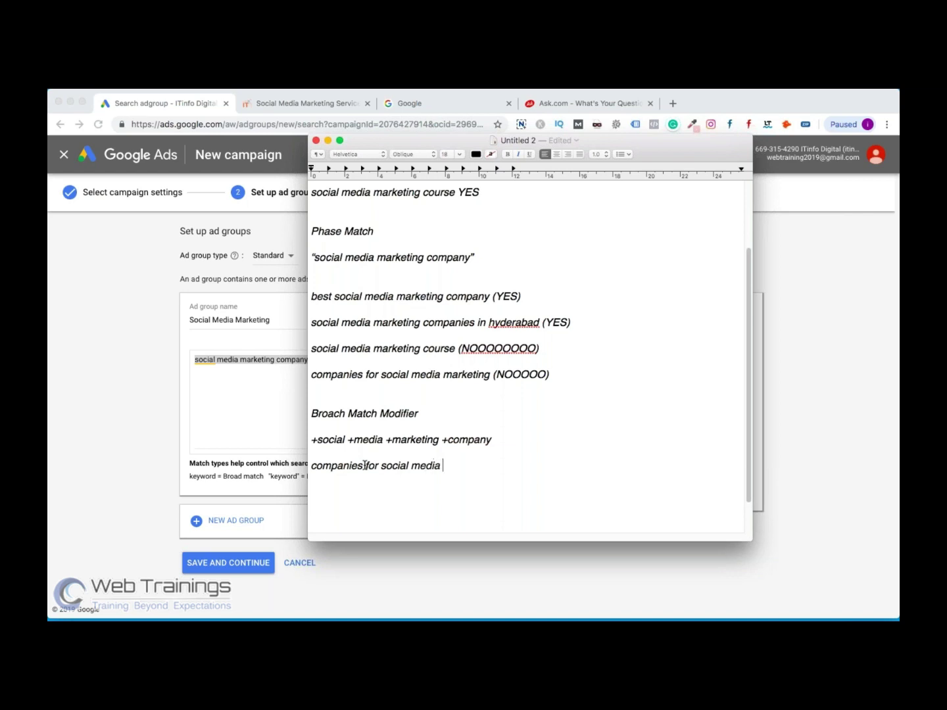
Finish the 'dia marketing (YES)' example line and make the Broach Match Modifier heading bold.
text((YES))
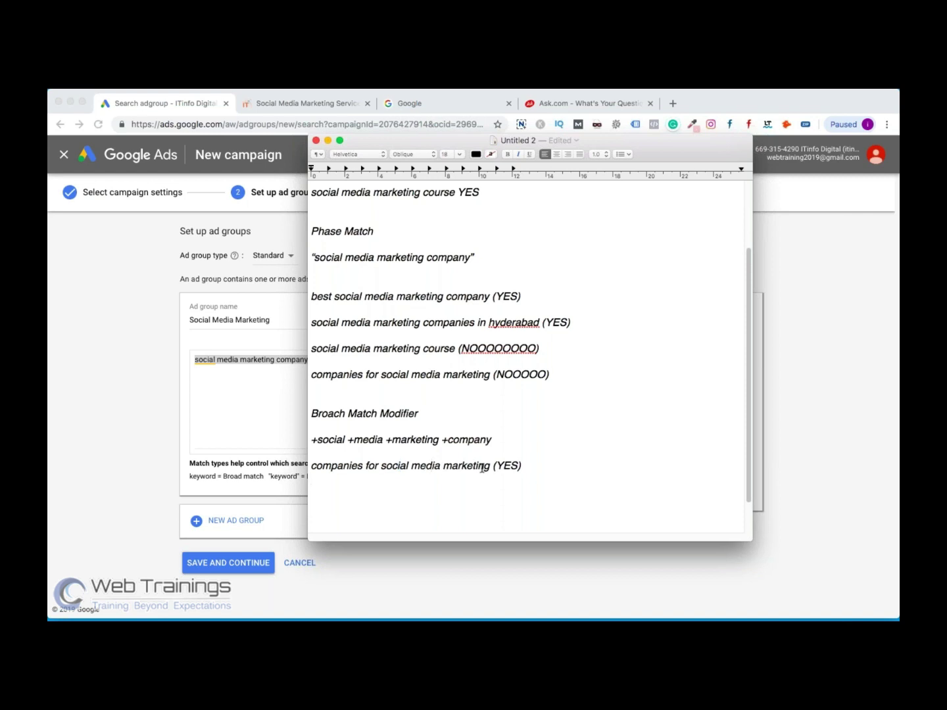
click(414, 439)
key(super+Tab)
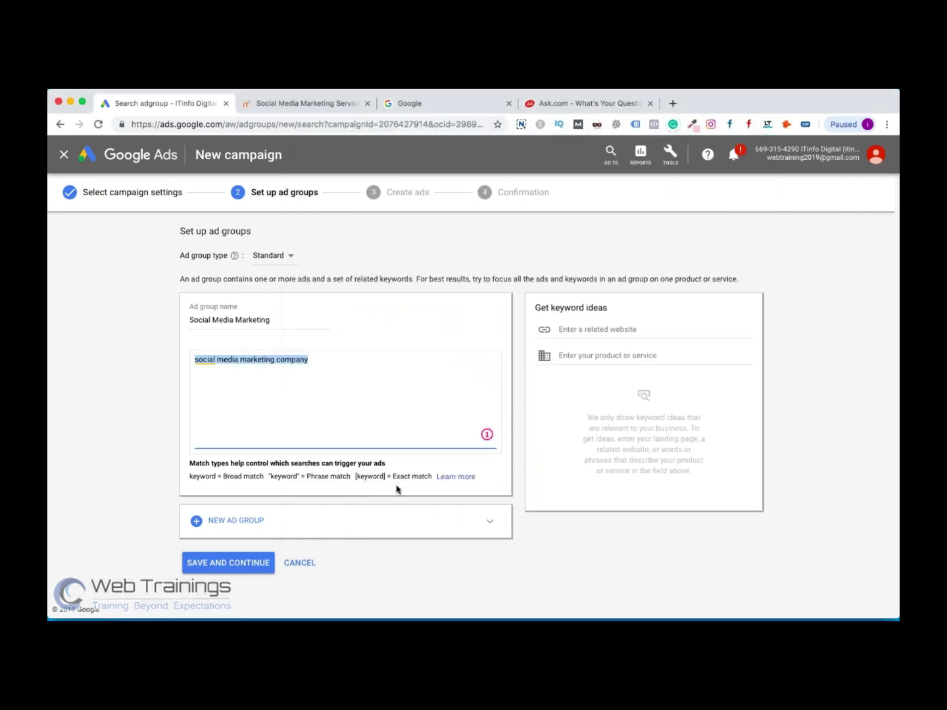
key(super+Tab)
drag(554, 465, 290, 437)
click(475, 410)
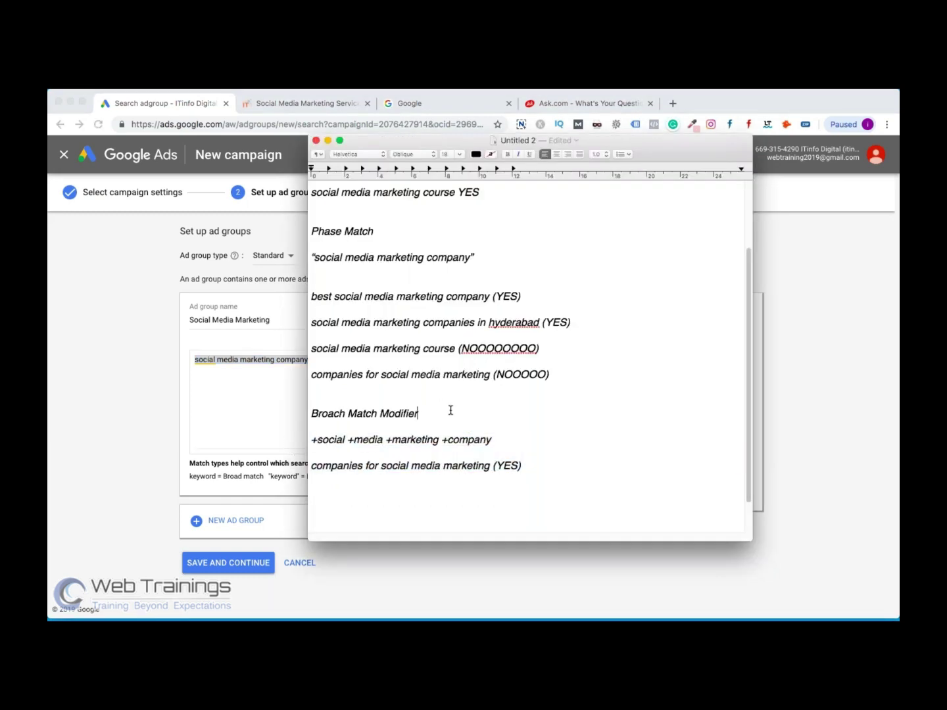
drag(450, 411, 306, 413)
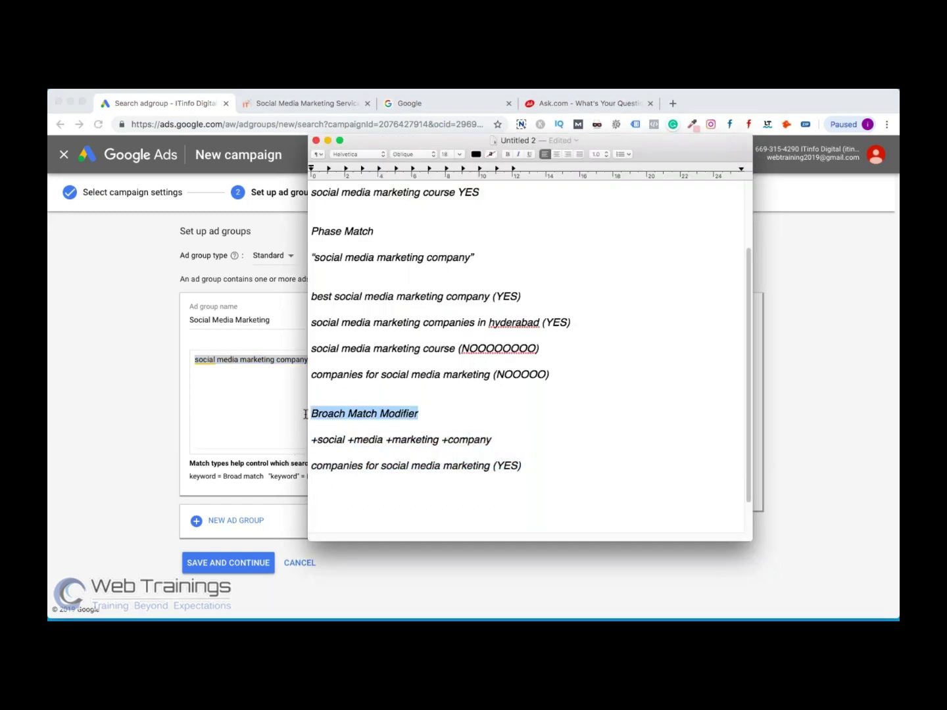
click(507, 155)
click(366, 322)
drag(389, 236, 309, 231)
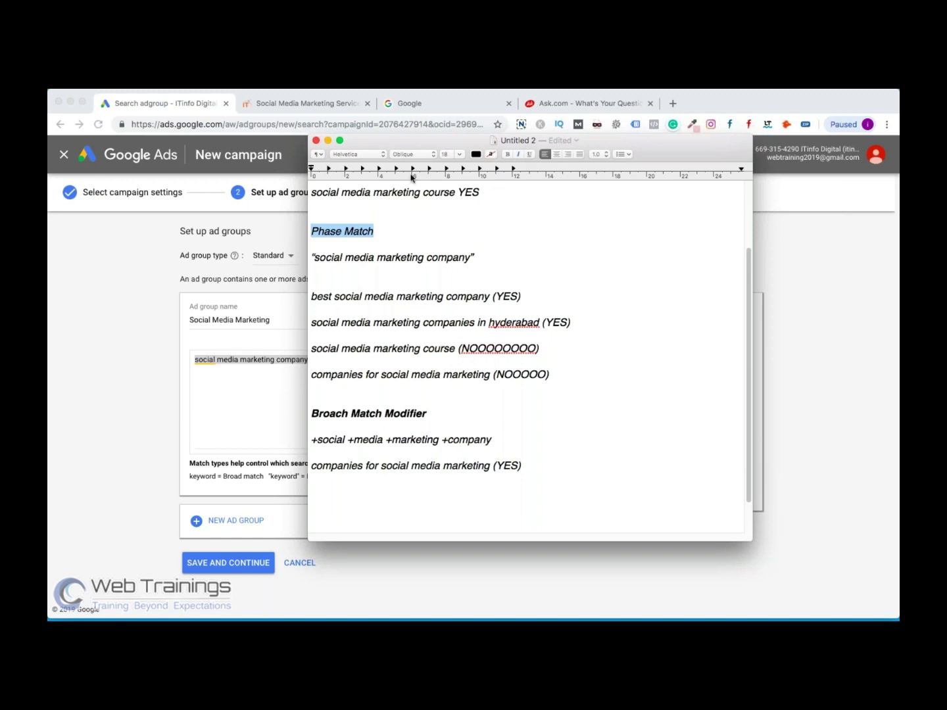
Add a Negative heading on a new line below the match-type notes.
click(544, 469)
key(Return)
text(Nea)
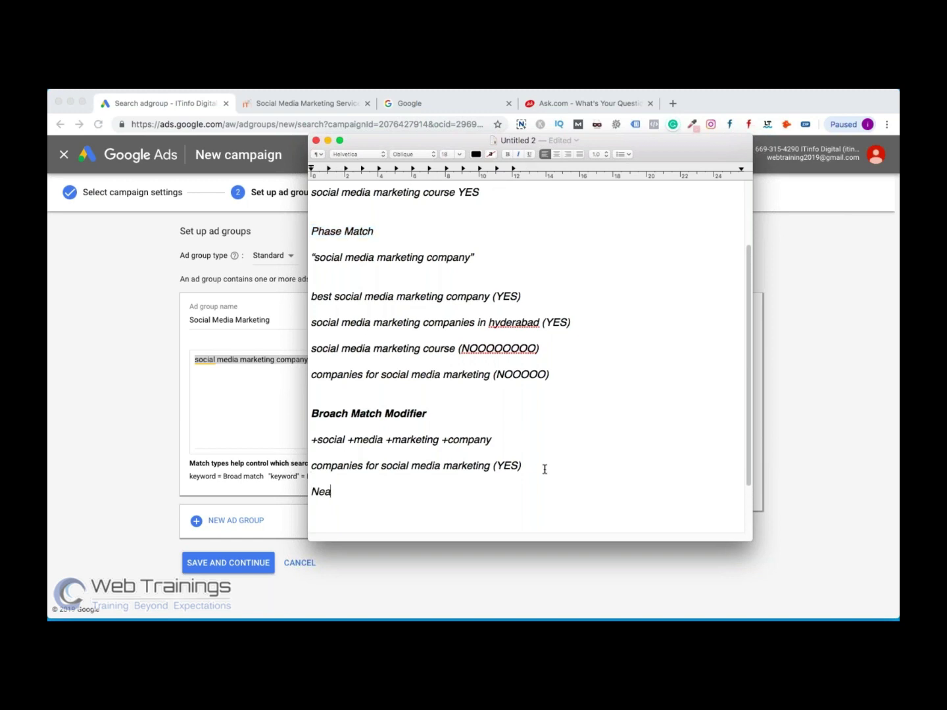
text(ative)
key(Return)
scroll(544, 468, down, 4)
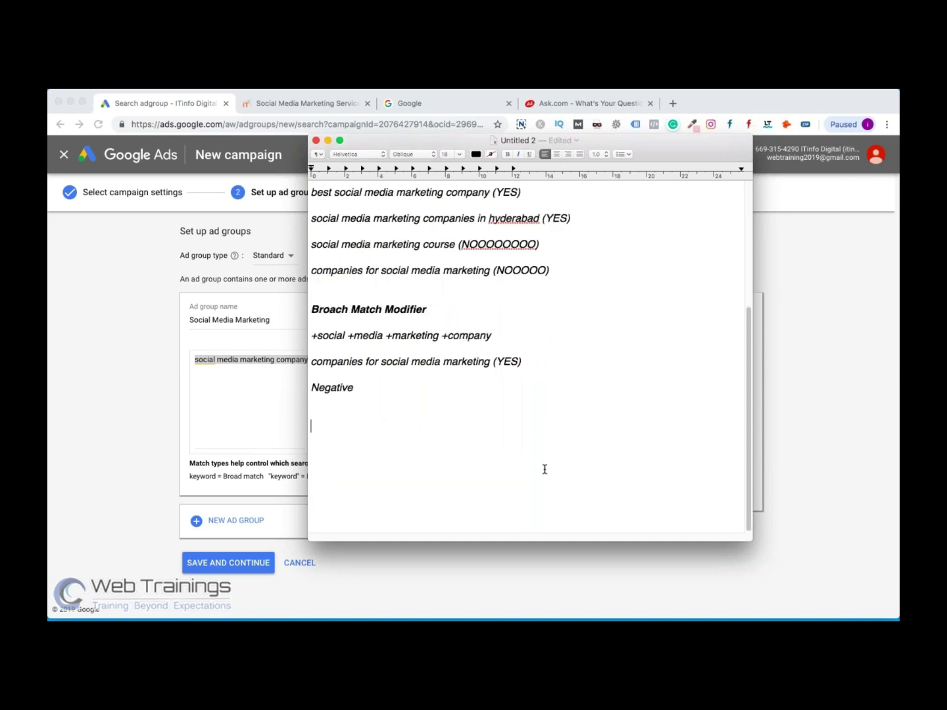
text(hds)
key(BackSpace)
key(BackSpace)
key(BackSpace)
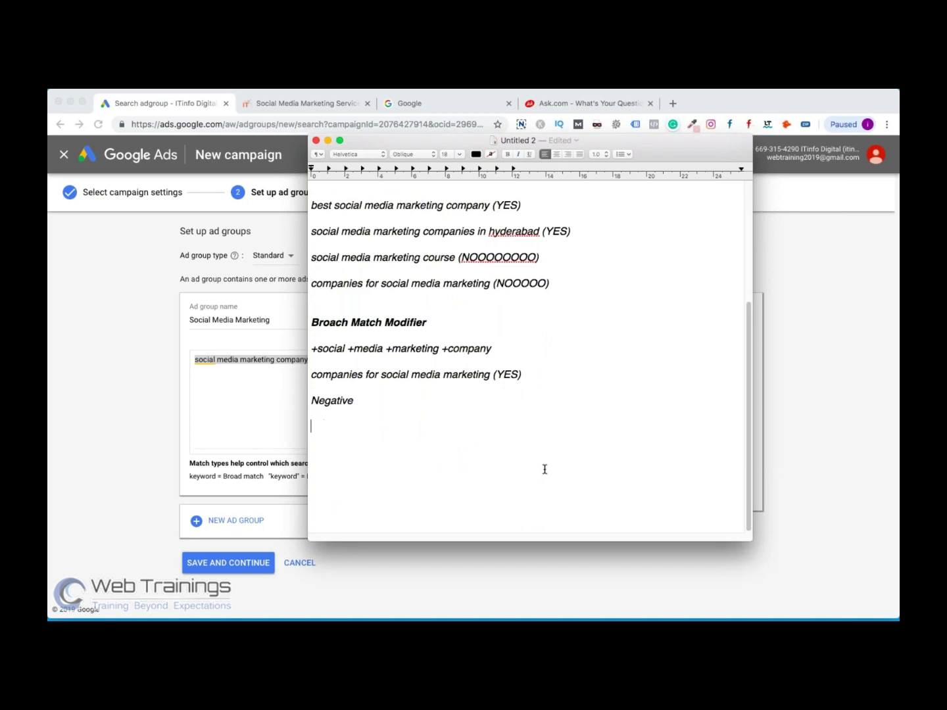
List -free, -course and -tutorial on separate lines under the Negative heading.
text(-free)
key(Return)
text(-course)
key(Return)
text(-tu)
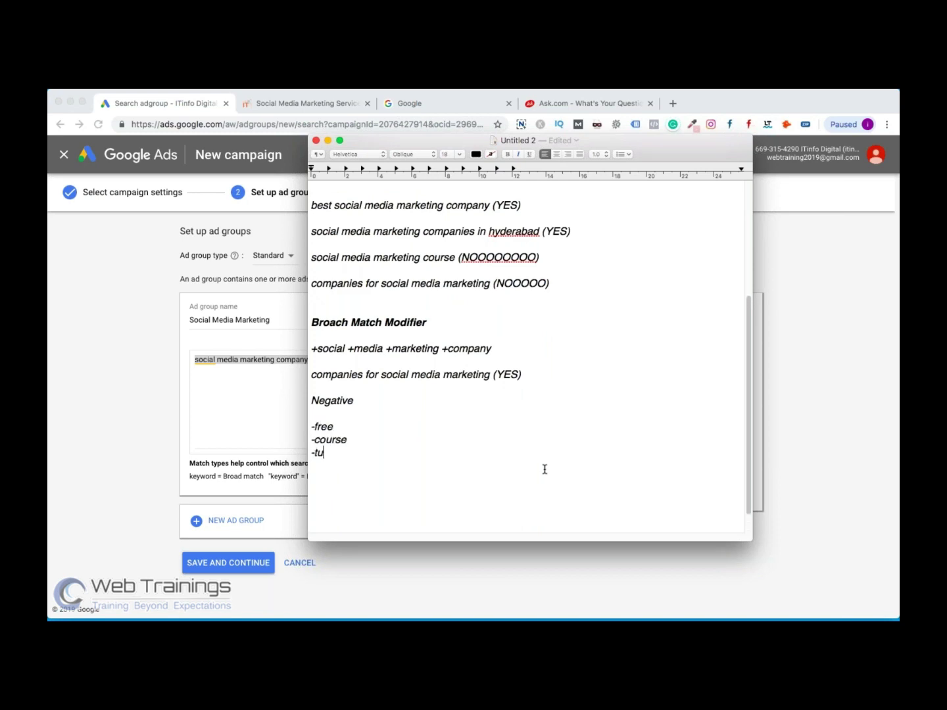
text(os)
key(BackSpace)
key(BackSpace)
text(torial)
drag(385, 465, 299, 427)
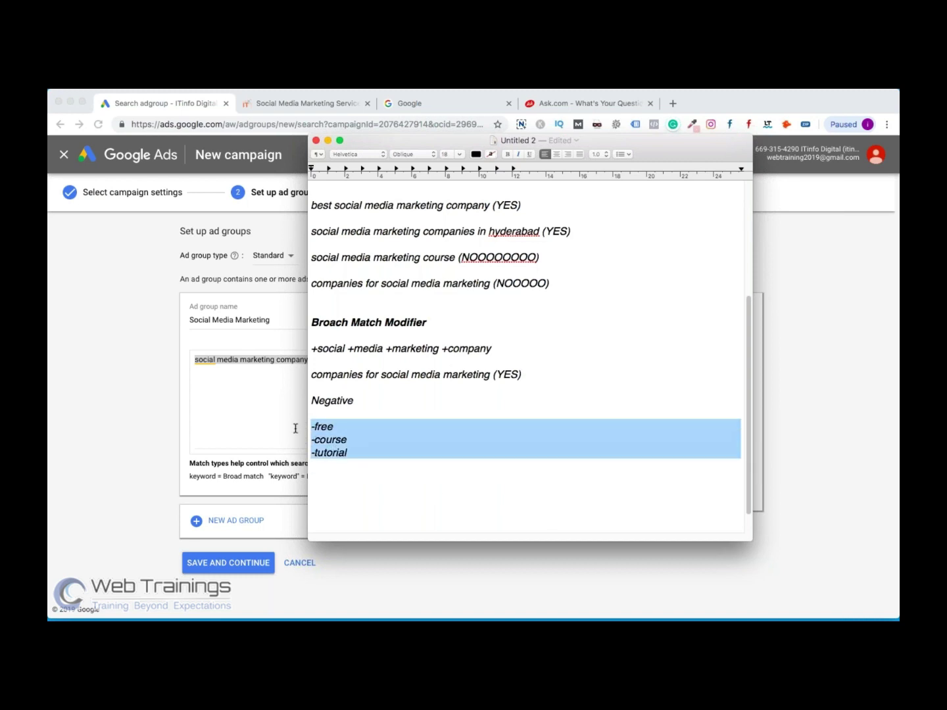
click(352, 450)
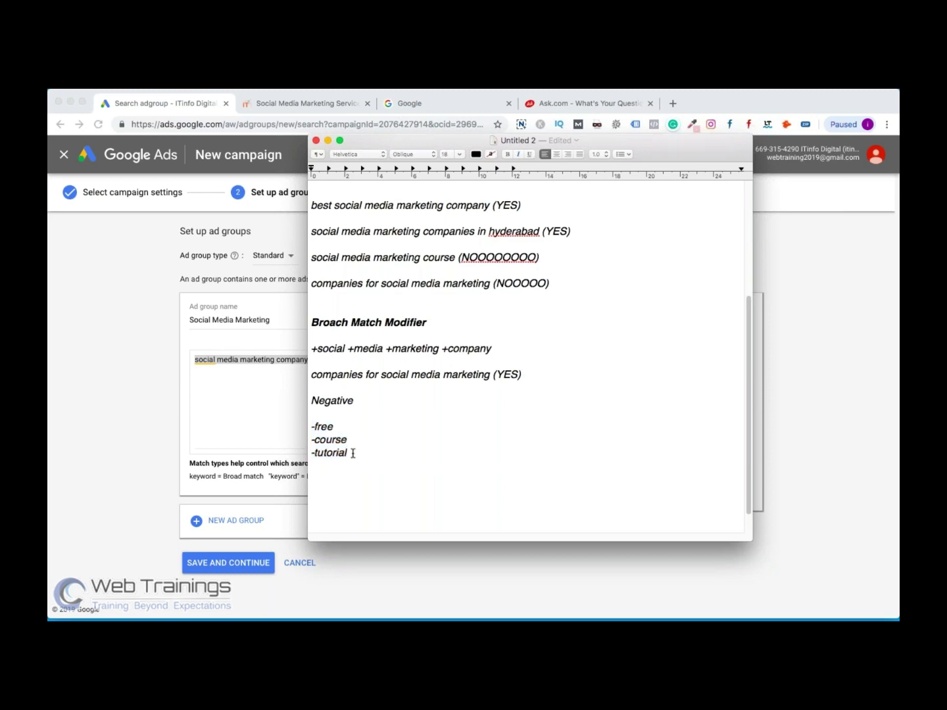
drag(373, 455, 299, 421)
click(273, 411)
click(357, 363)
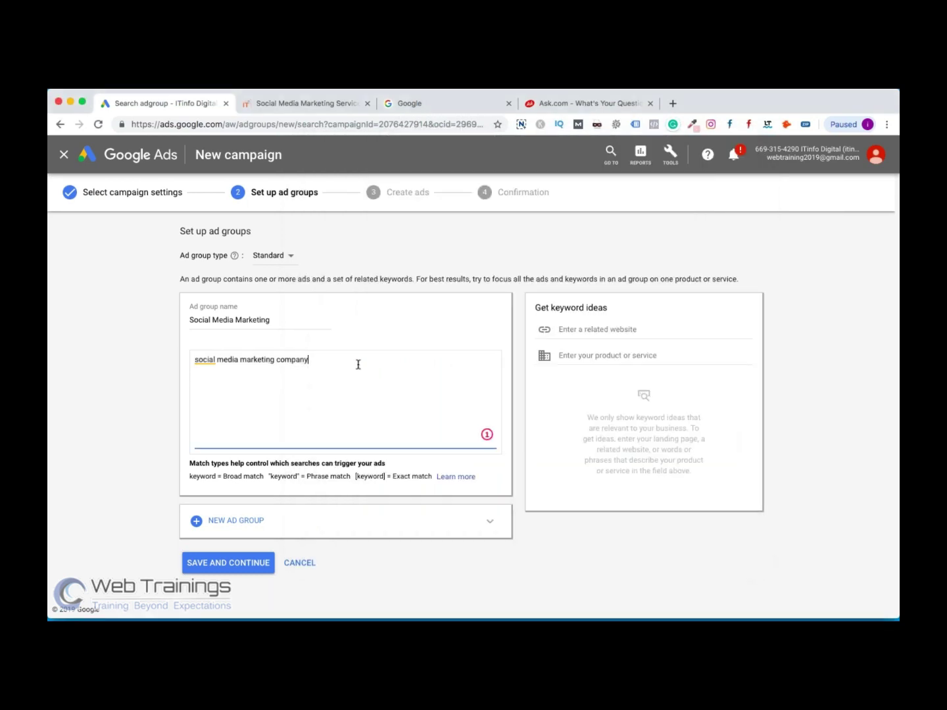
Replace the keyword with +social +media +marketing +company, +smm +company and +smm +hyderabad.
drag(357, 363, 171, 364)
text(+)
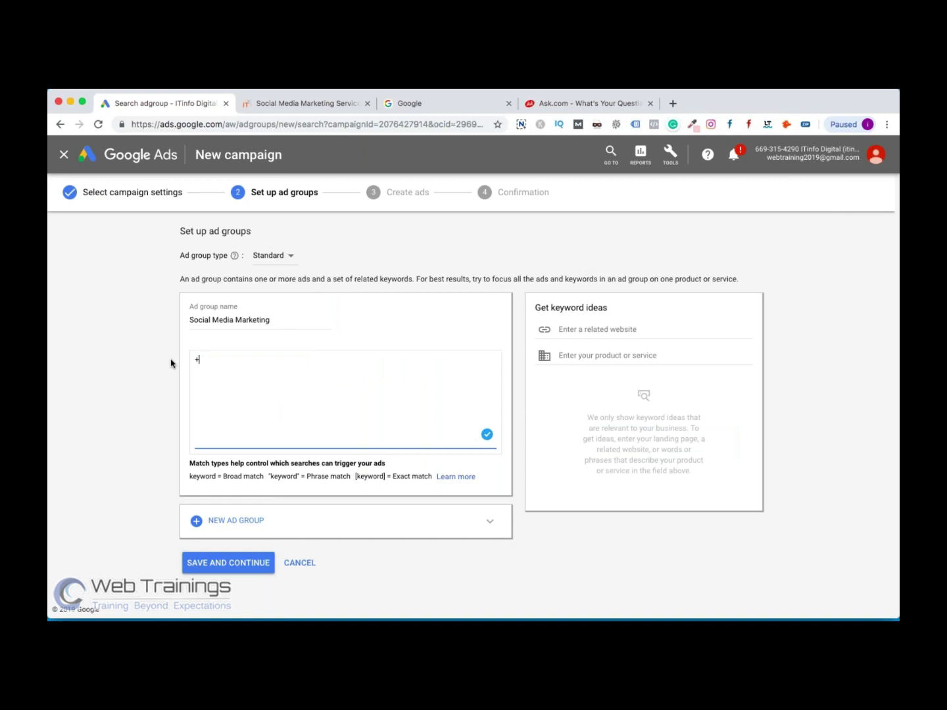
text(w)
key(BackSpace)
text(social +media +marketing)
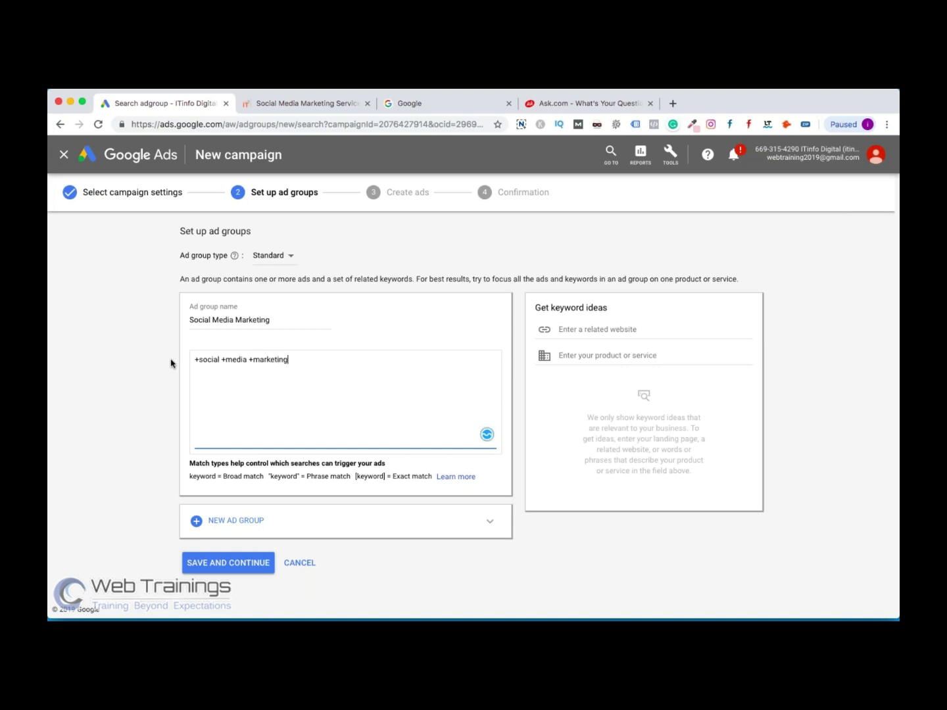
text( +company =)
key(BackSpace)
text(+smm +compan)
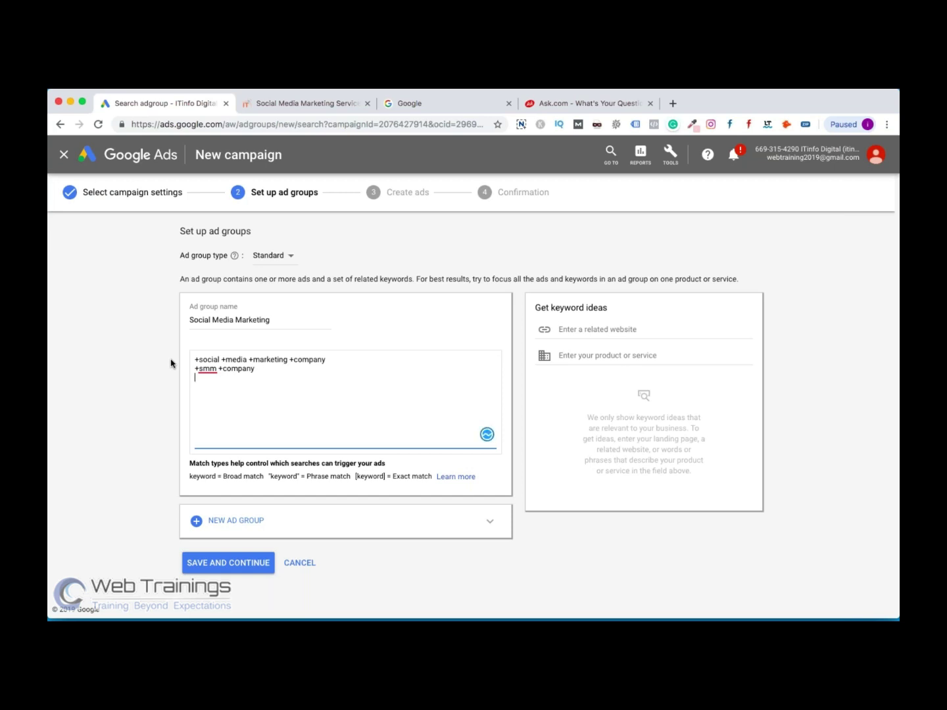
text(+smm +hyderabad)
Add negative keywords -free and -course, then save the ad group and continue.
key(Return)
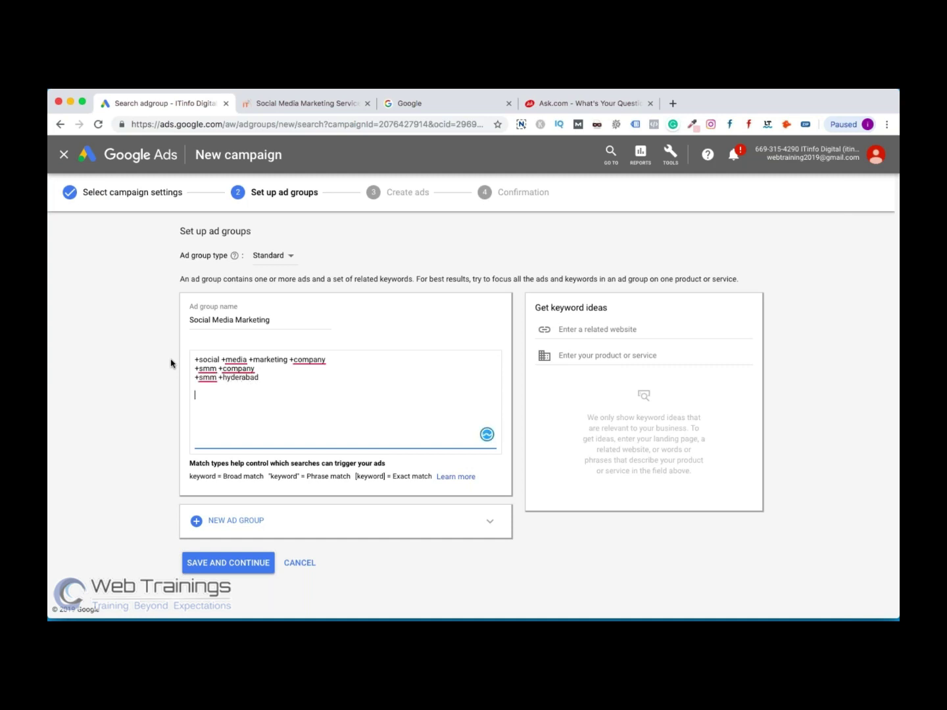
text(-free)
key(Return)
text(cou)
key(BackSpace)
key(BackSpace)
key(BackSpace)
text(-course)
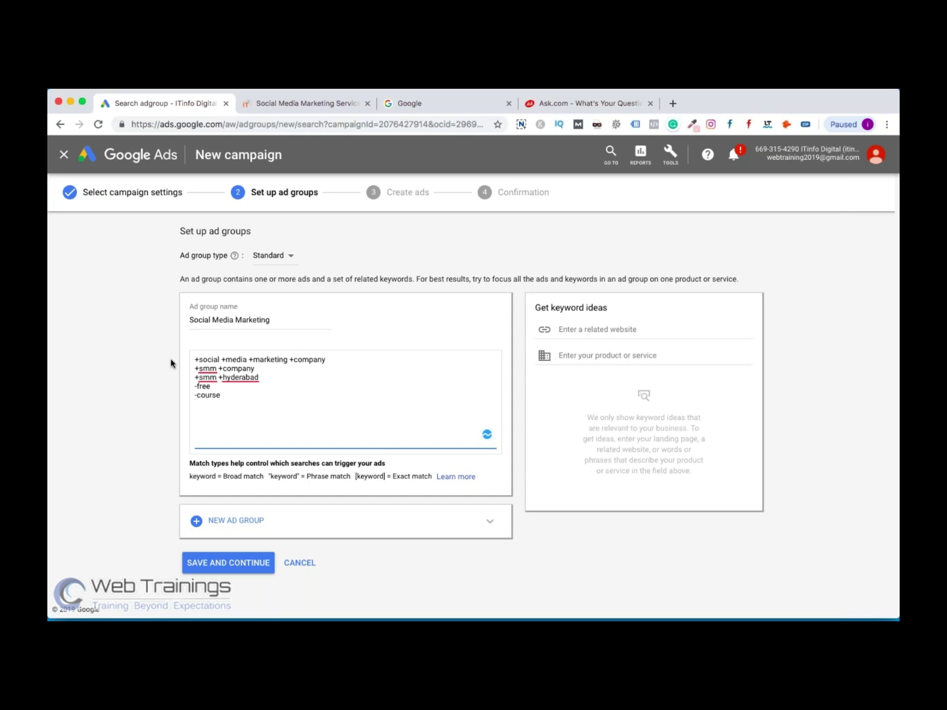
click(222, 574)
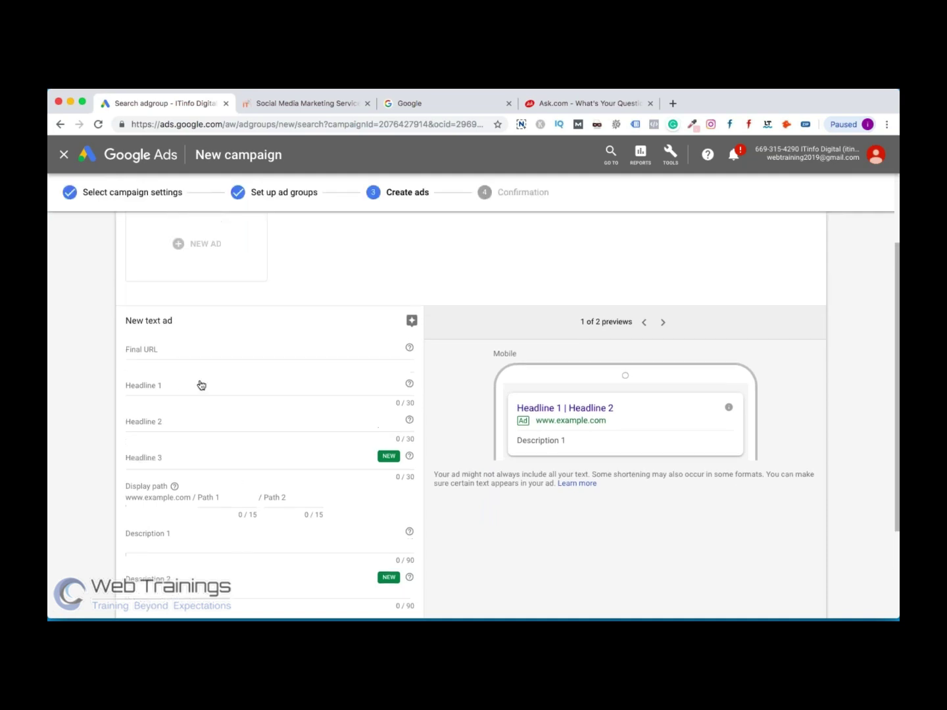
Set the ad's Final URL to the copied Social Media Marketing Services page address.
click(159, 450)
click(271, 103)
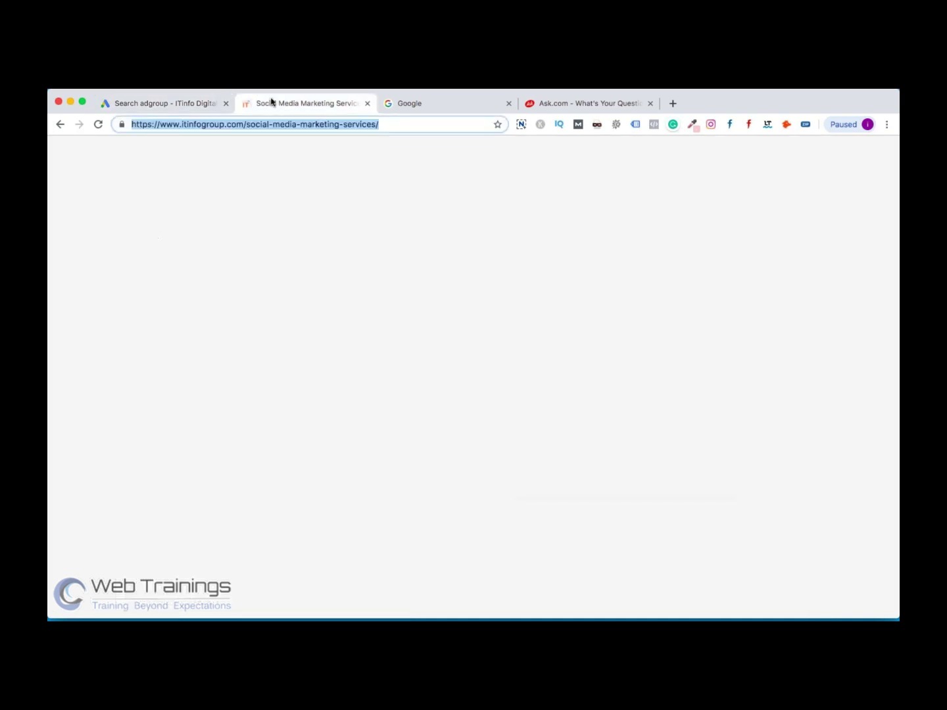
right_click(318, 129)
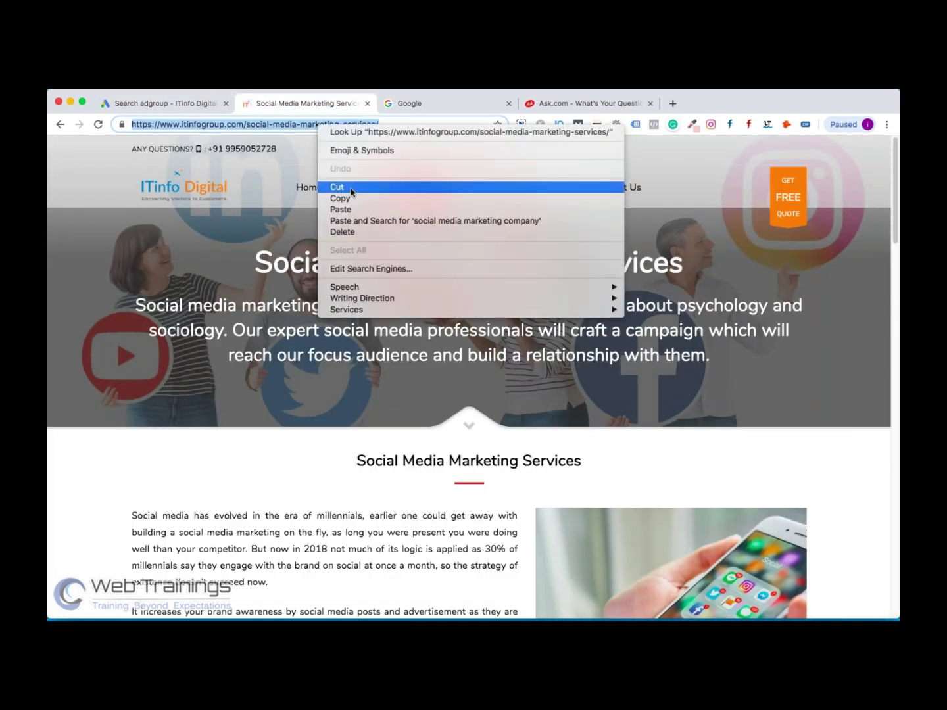
click(348, 196)
key(super+1)
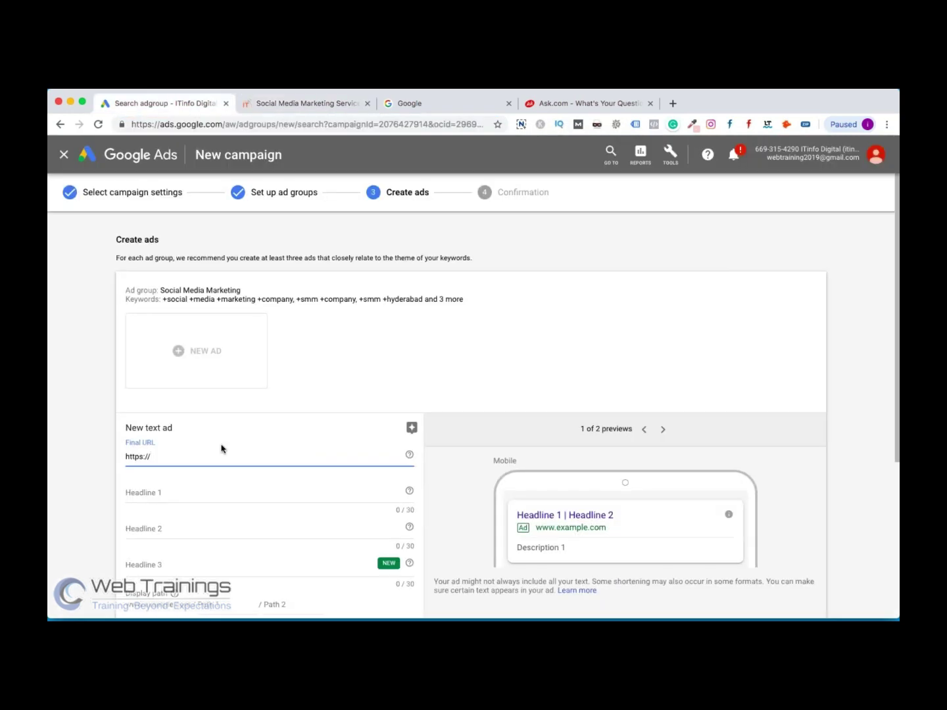
drag(184, 454, 115, 455)
key(super+v)
Enter headlines 'Social Media Marketing Company' and 'Grow your Business Online'.
click(199, 490)
text(So)
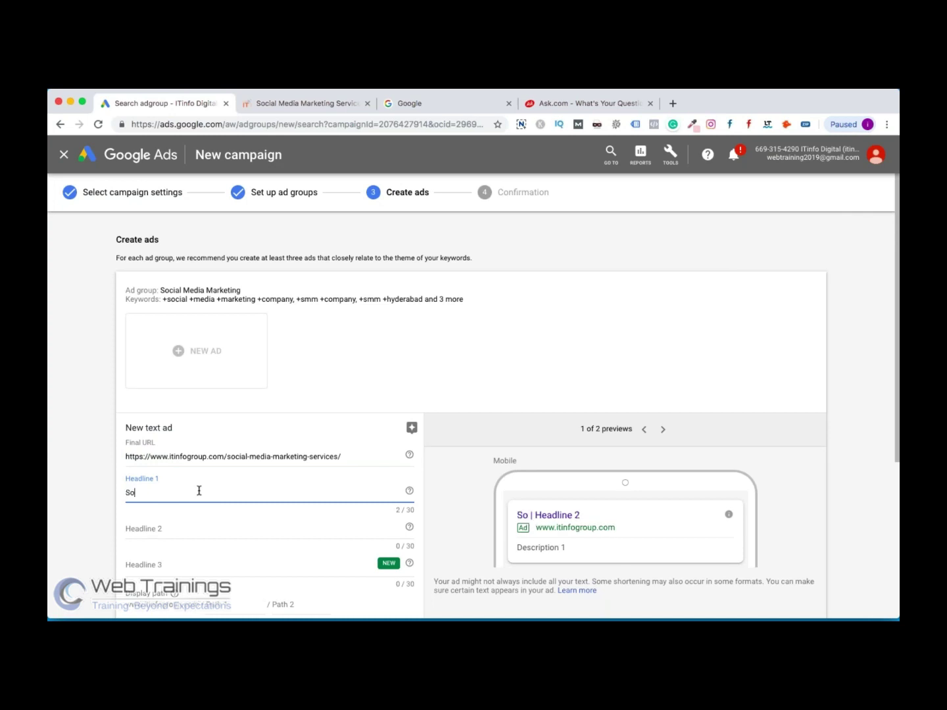
text(cial Media Ma)
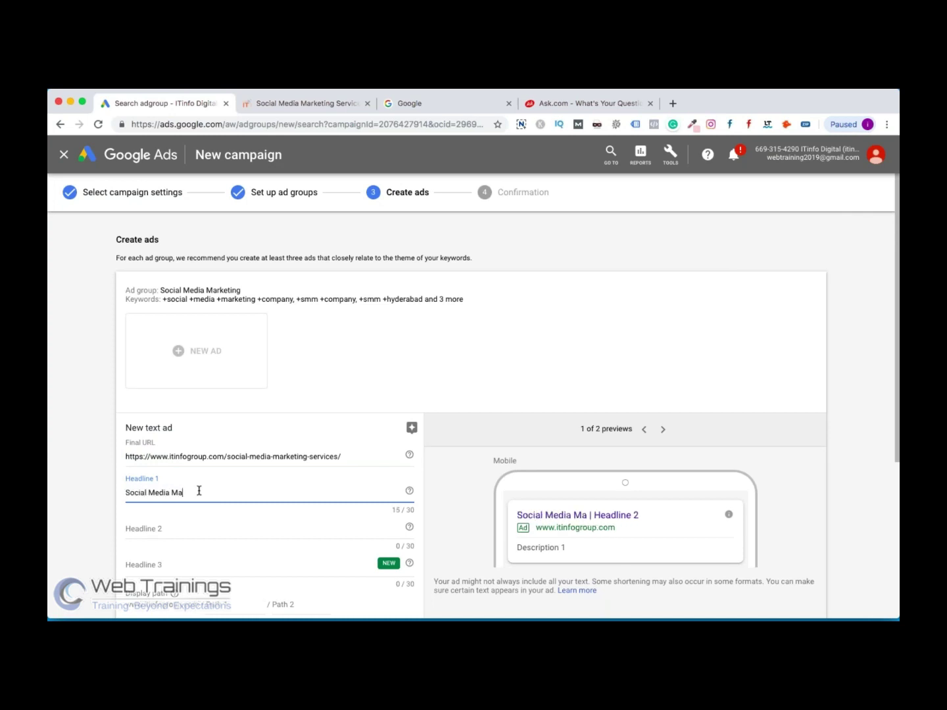
text(rketing )
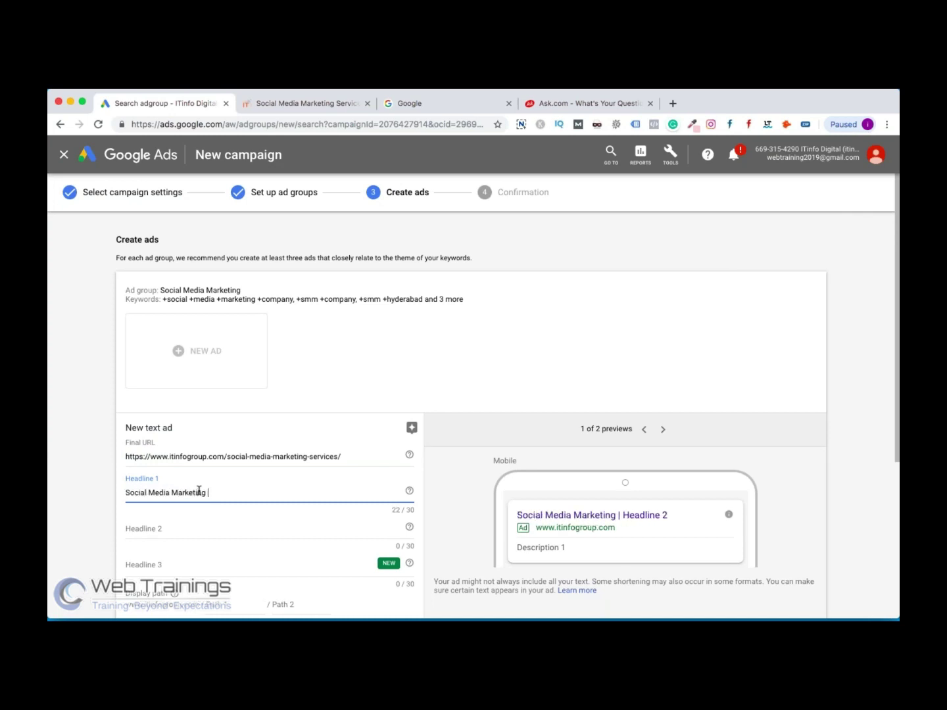
text(Company)
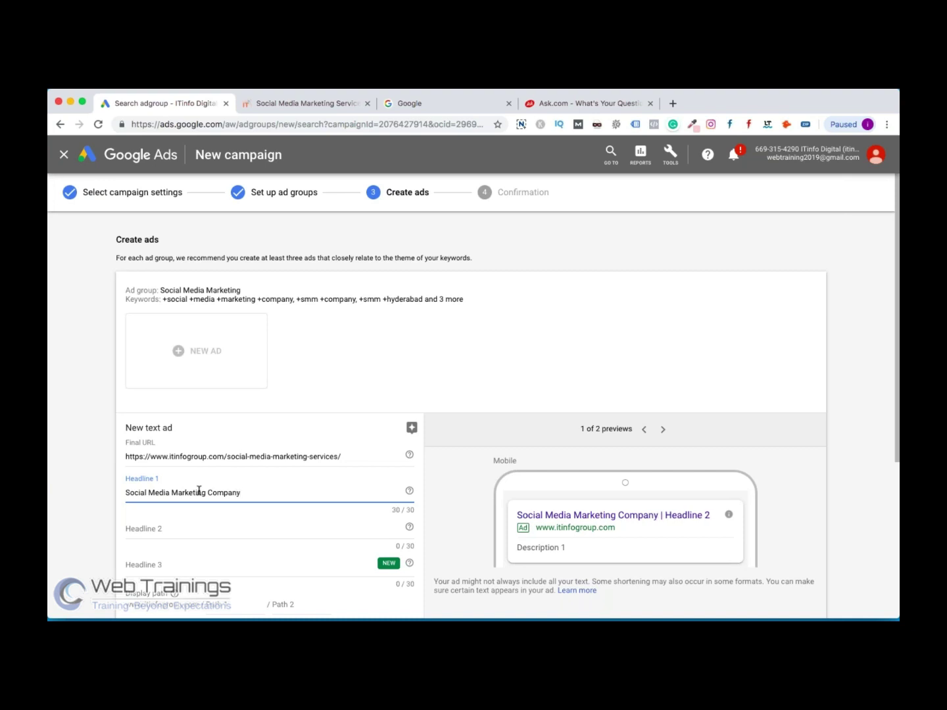
click(190, 527)
scroll(190, 526, down, 2)
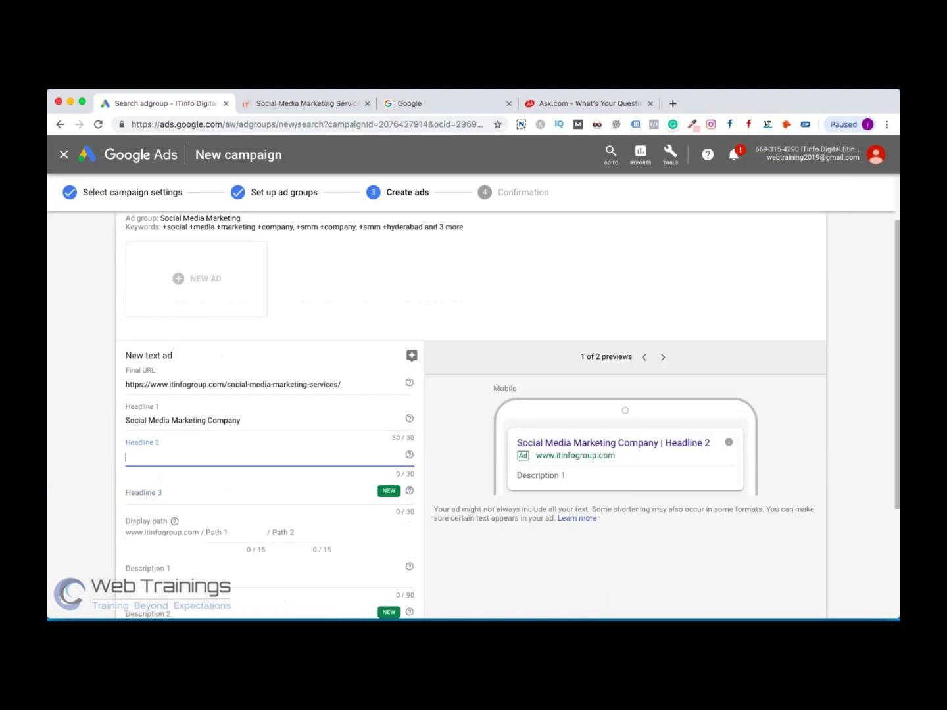
text(Grow your busine)
key(BackSpace)
key(BackSpace)
key(BackSpace)
key(BackSpace)
key(BackSpace)
key(BackSpace)
text(Business with)
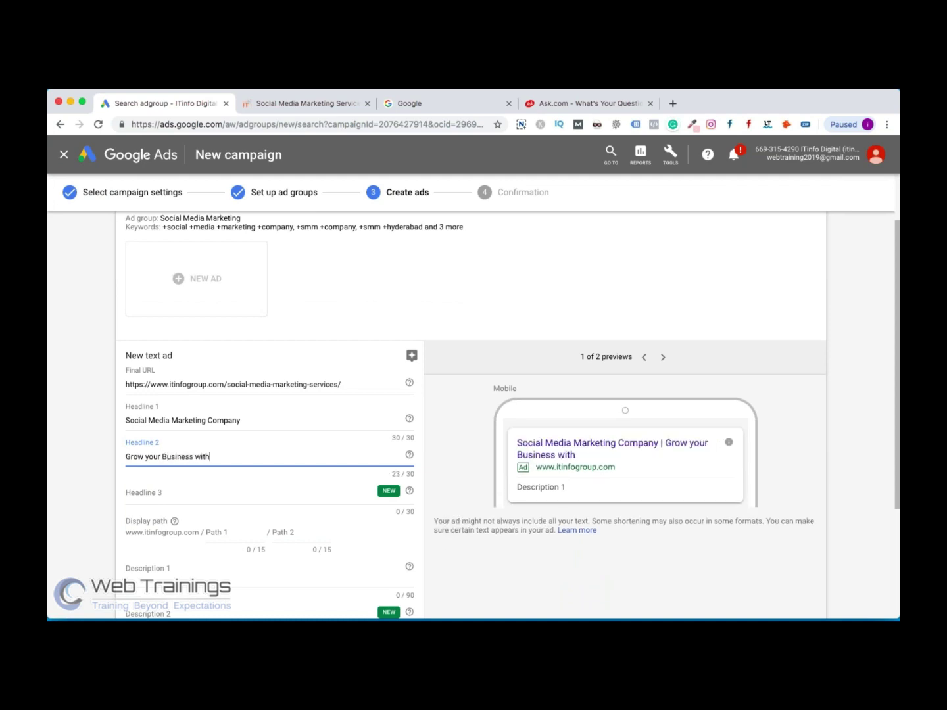
text( Social MEdi)
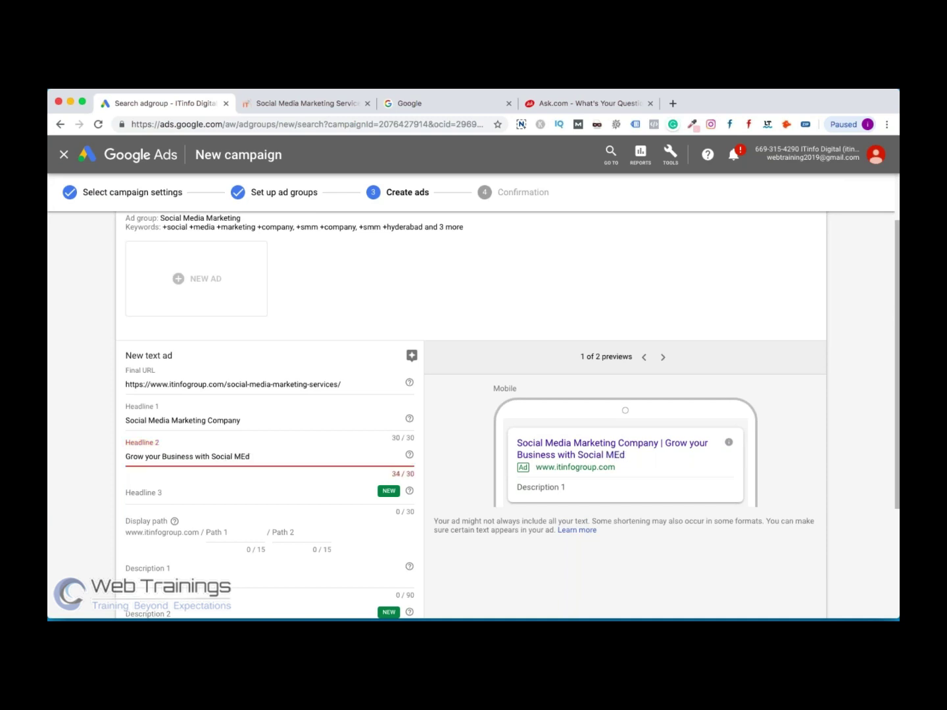
key(BackSpace)
key(BackSpace)
key(BackSpace)
key(BackSpace)
key(BackSpace)
key(BackSpace)
key(BackSpace)
key(BackSpace)
key(BackSpace)
key(BackSpace)
key(BackSpace)
key(BackSpace)
key(BackSpace)
key(BackSpace)
key(BackSpace)
text(Online)
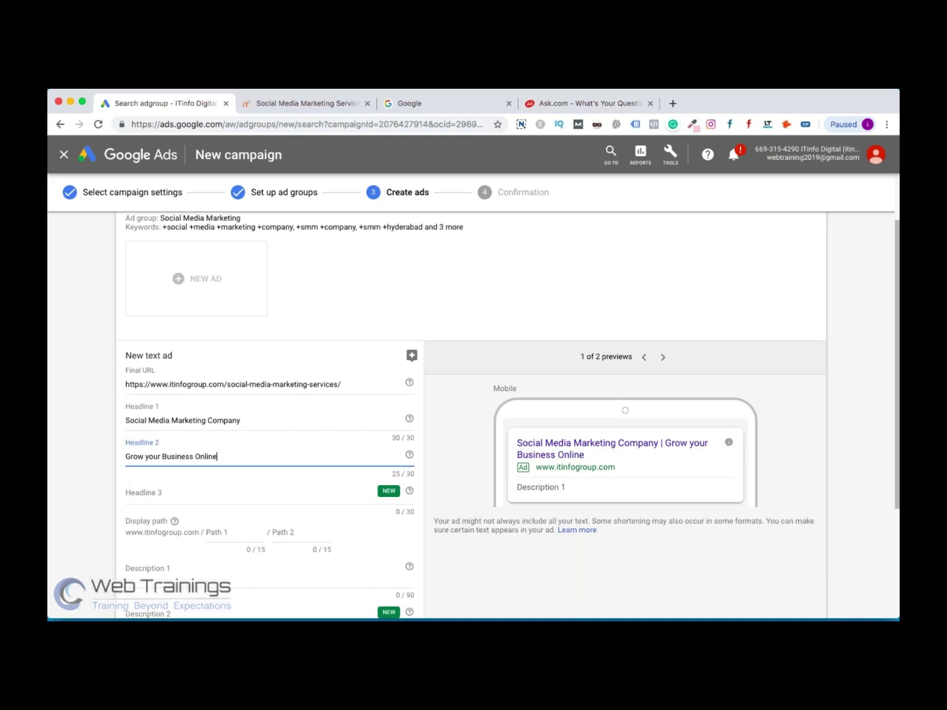
Set Headline 3 to 'ITinfo Digital' and the display path to SocialMedia/Marketing.
key(Tab)
text(G)
key(BackSpace)
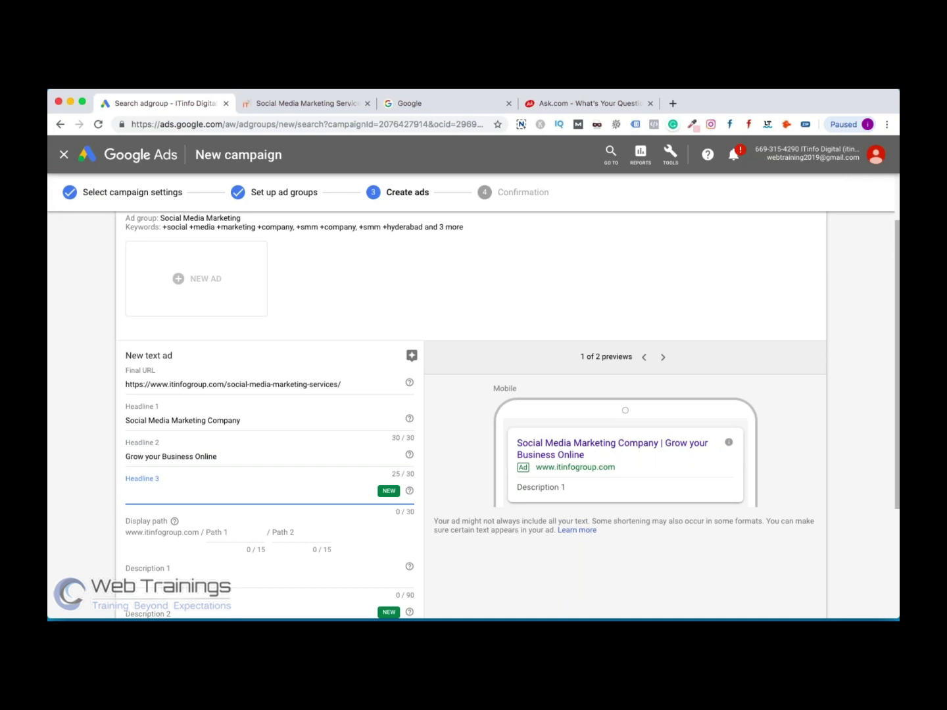
text(ITinfo Digital)
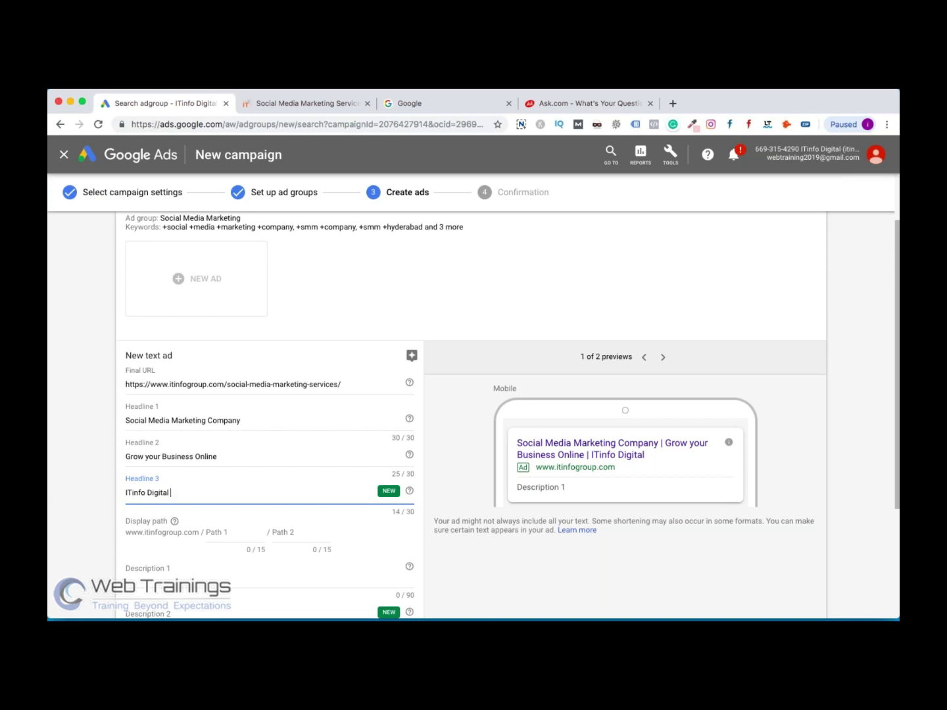
key(Tab)
text(S)
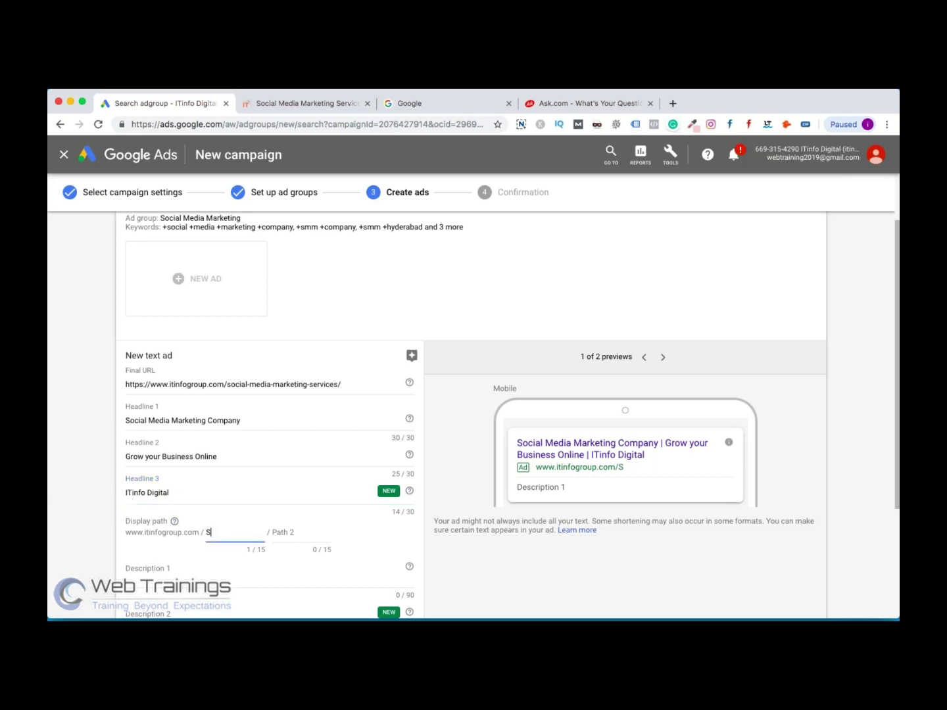
text(ocialMedia)
key(Tab)
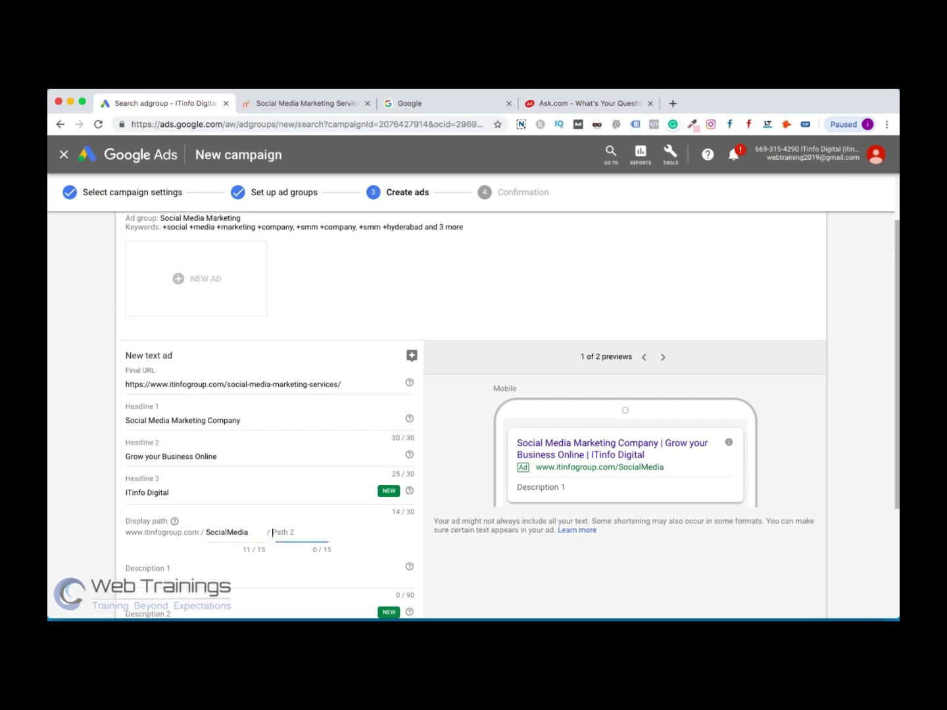
text(Marketing)
key(Tab)
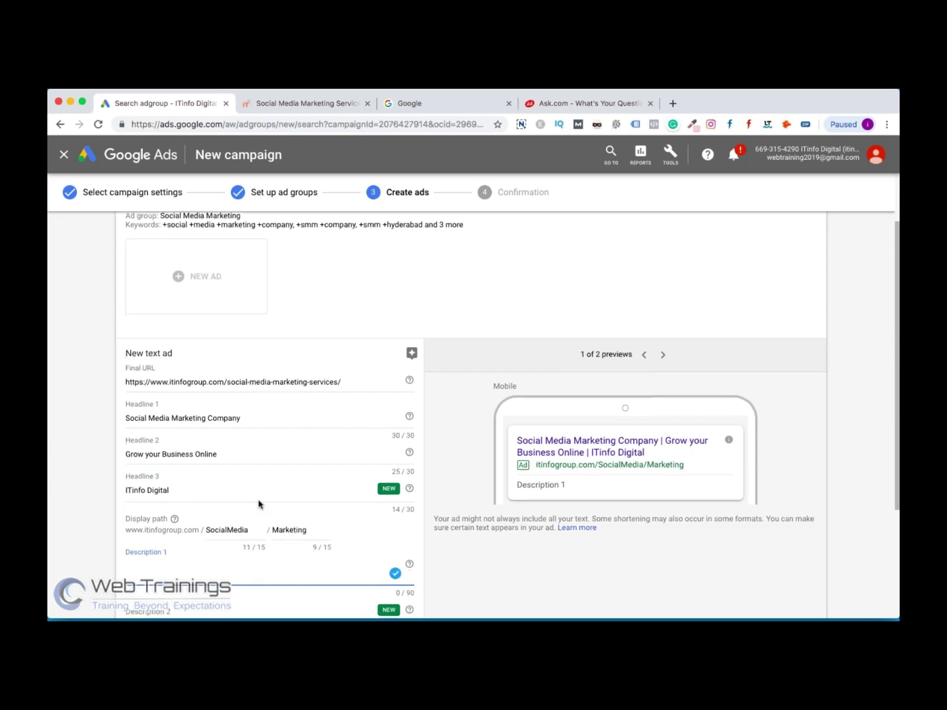
Try and discard draft Description 1 openings like 'Most of Customers are on'.
scroll(257, 503, down, 1)
scroll(233, 509, down, 3)
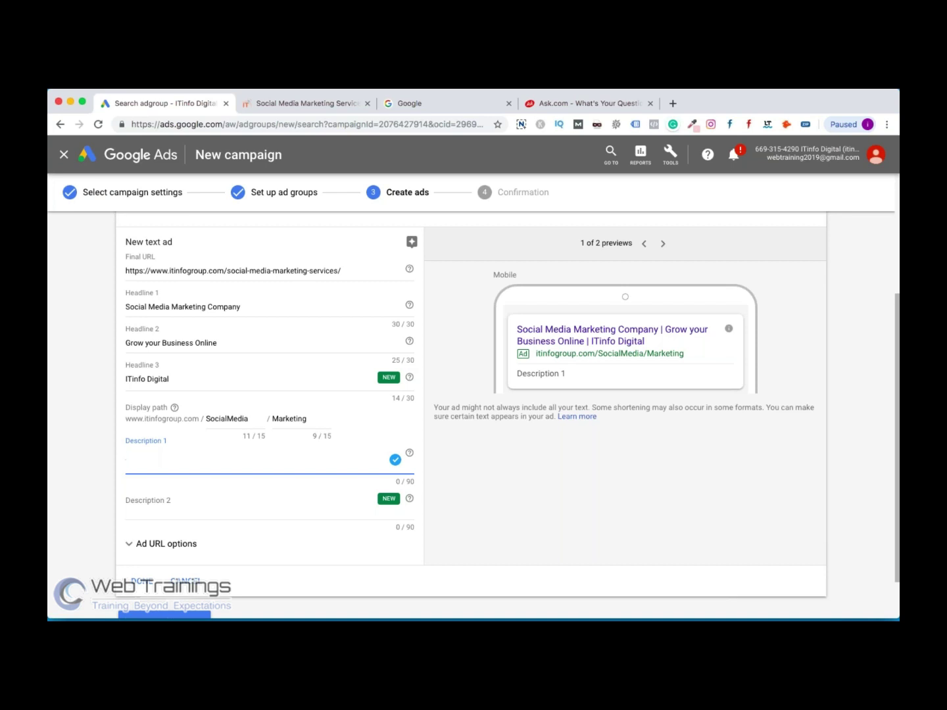
text(Most Milln)
key(BackSpace)
text(i)
key(ctrl+a)
key(BackSpace)
text(Most of Custom)
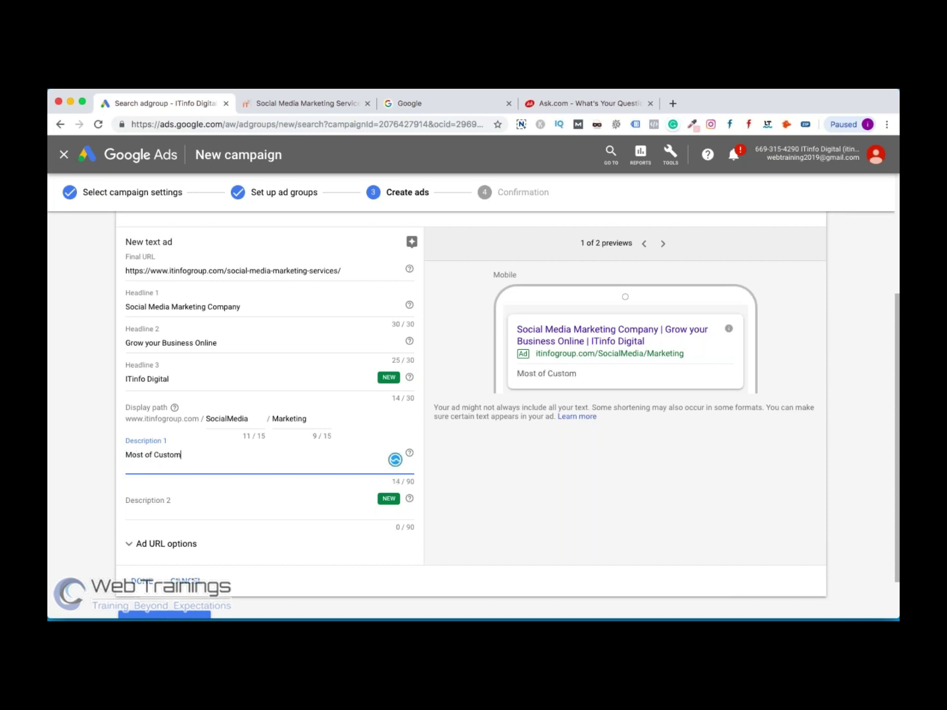
text(ers are on)
key(BackSpace)
key(BackSpace)
key(BackSpace)
key(super+a)
key(BackSpace)
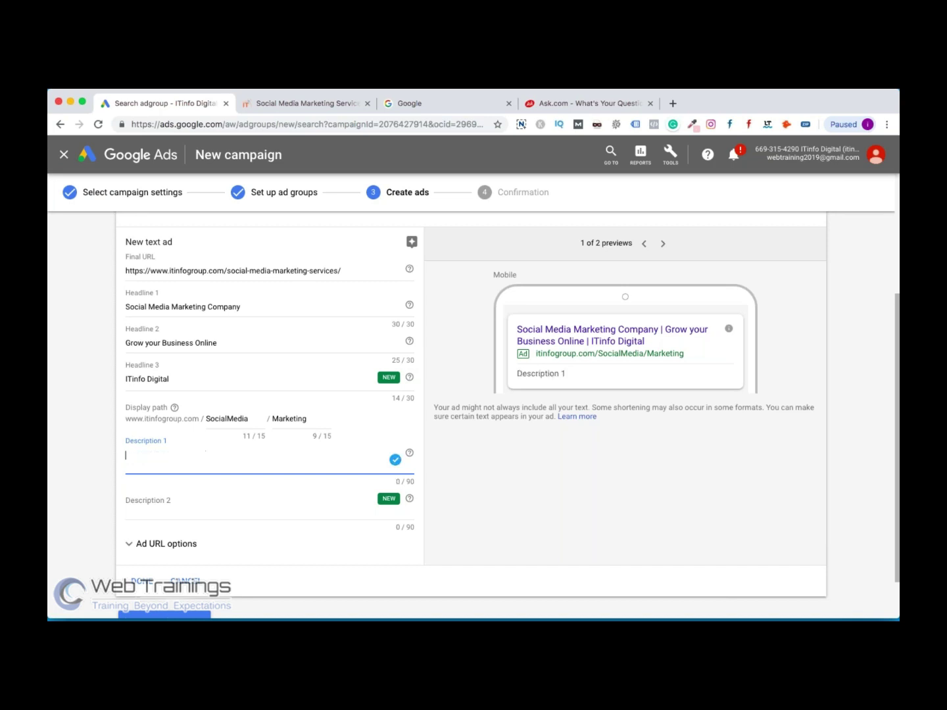
text(Customers)
key(super+a)
text(Reach your Ta)
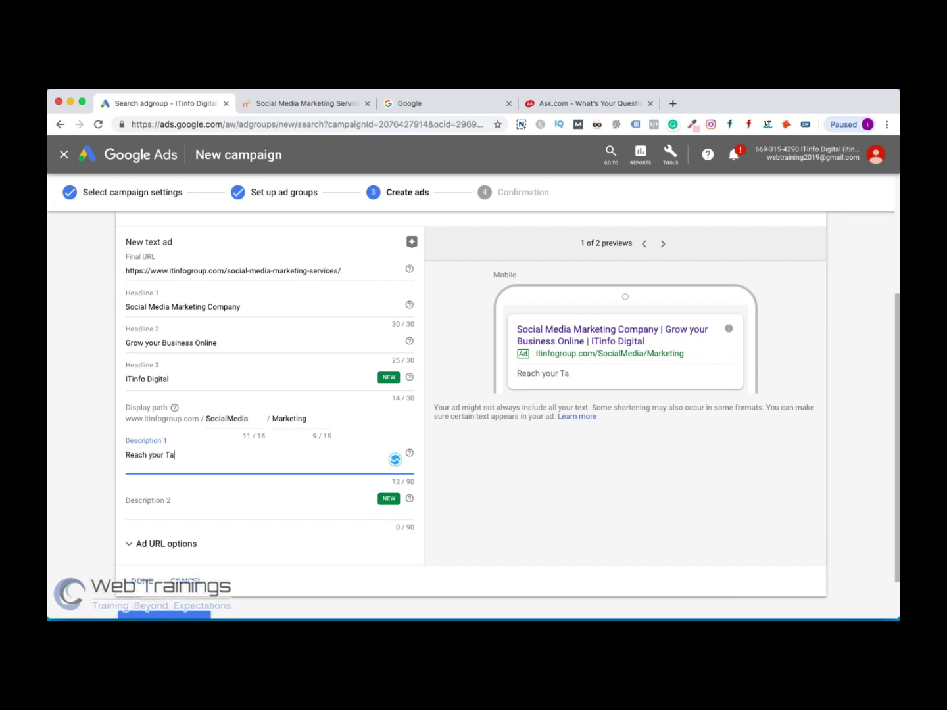
Type 'Reach your Target Audience with Social Media. Choose the Best Network for your Business. Free Quote.' in Description 1.
text(rget Audience with Socai)
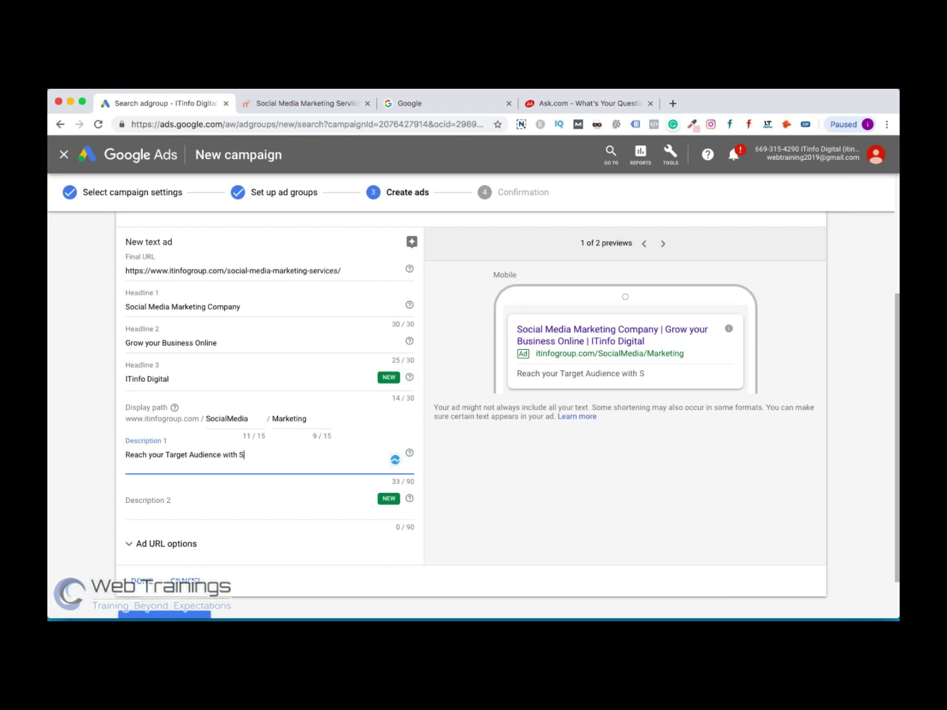
key(BackSpace)
key(BackSpace)
text(ial Media. Fac)
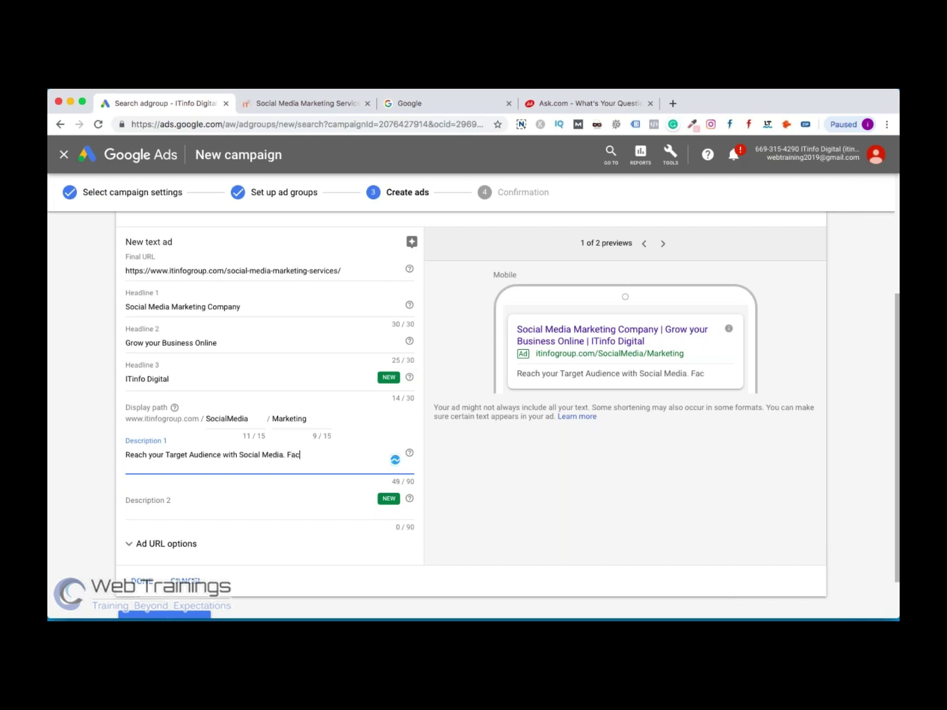
key(BackSpace)
key(BackSpace)
key(BackSpace)
text(FB)
key(BackSpace)
key(BackSpace)
key(BackSpace)
text(Choose the Best Net)
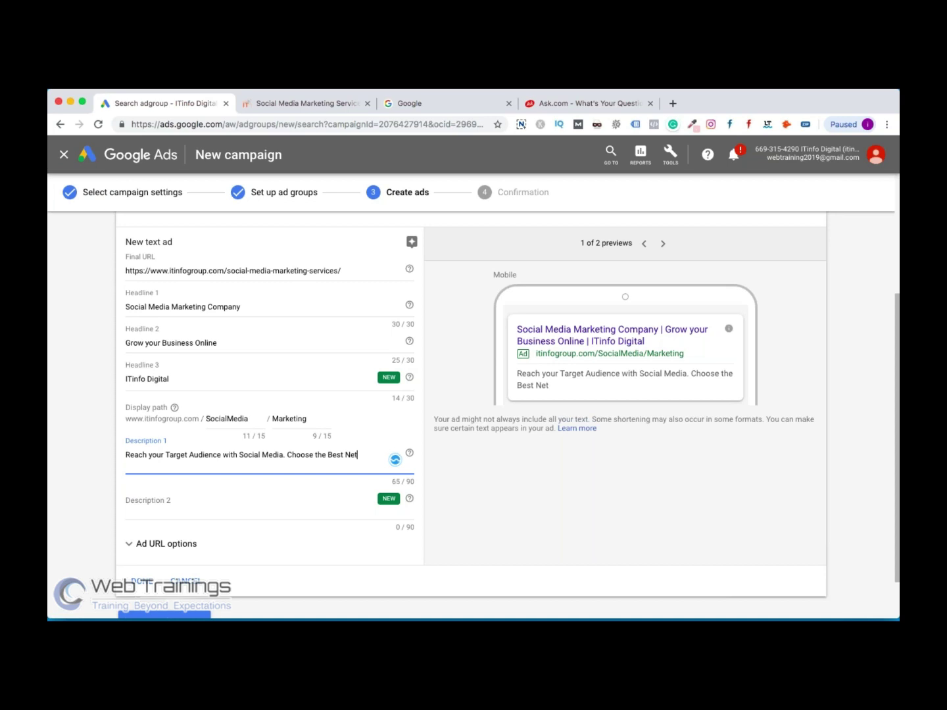
text(work for you)
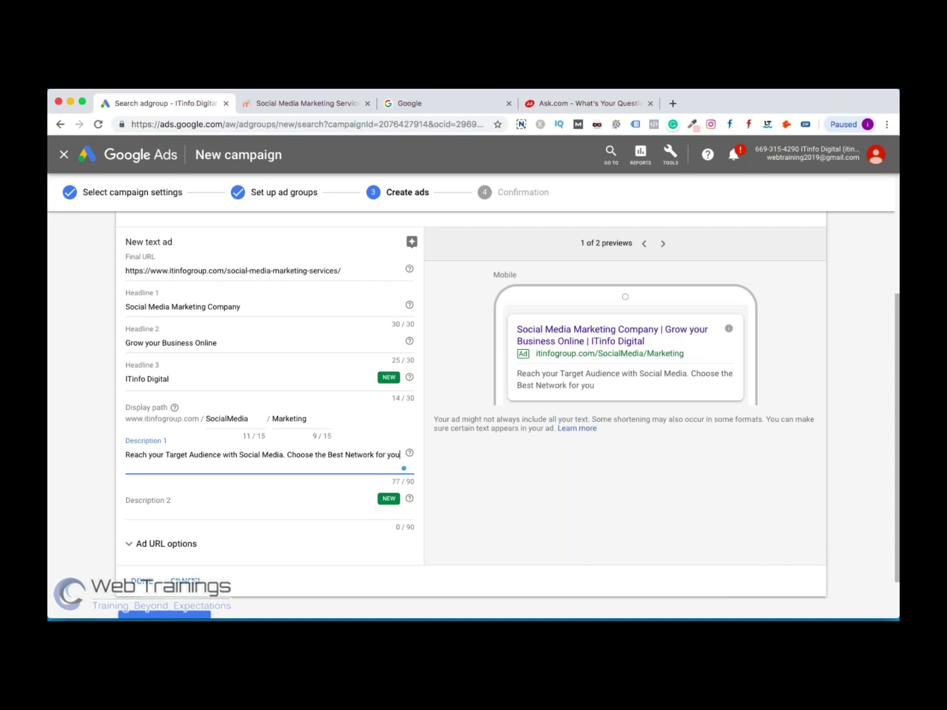
text(r Business. Free Quo)
text(te.)
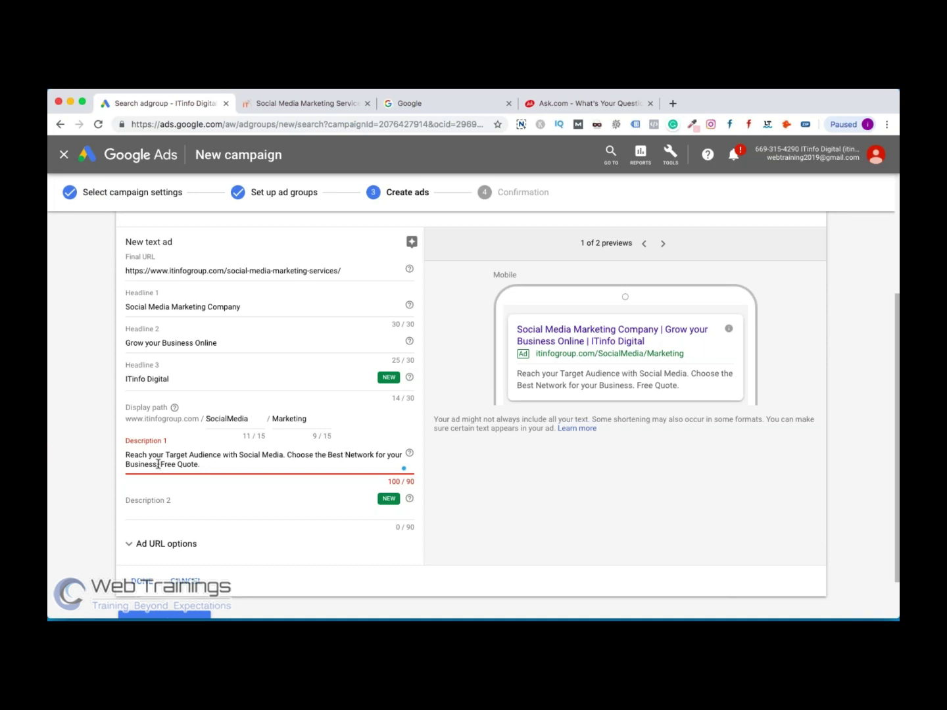
Delete 'Choose the Best Network for your Business' from Description 1 and insert 'Select from 8+ Social Networks'.
drag(154, 464, 117, 467)
key(BackSpace)
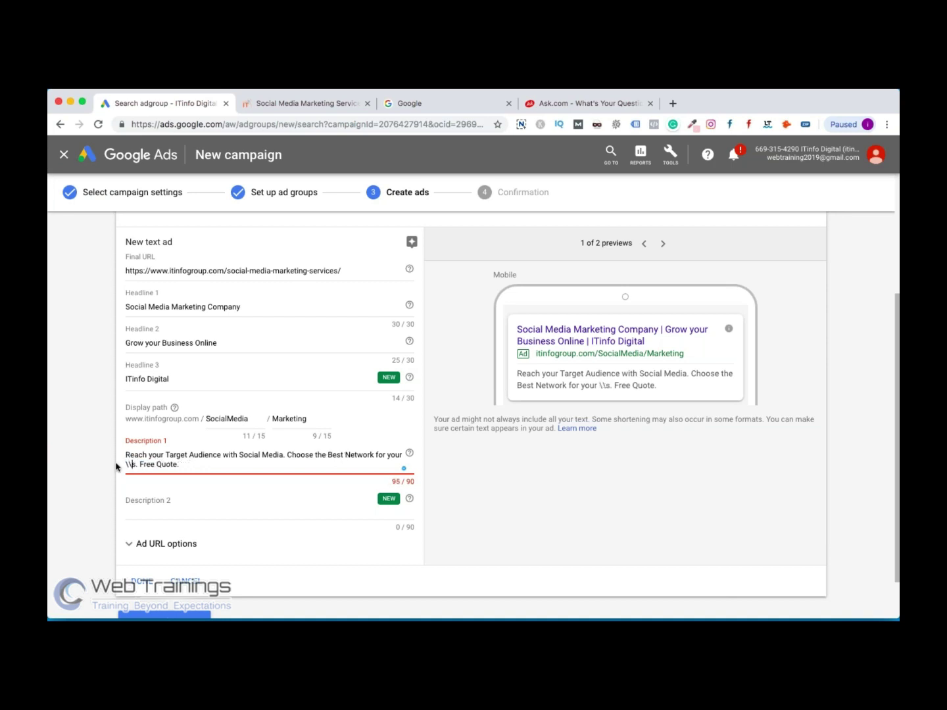
key(BackSpace)
key(BackSpace)
key(BackSpace)
key(BackSpace)
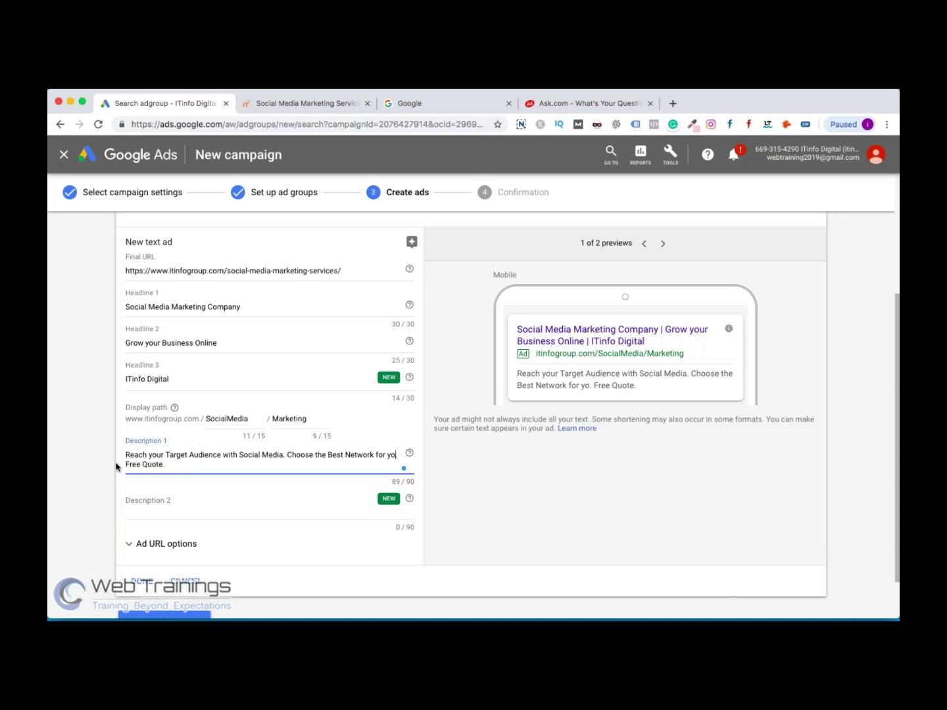
key(BackSpace)
key(BackSpace)
key(BackSpace)
key(BackSpace)
key(BackSpace)
key(BackSpace)
key(BackSpace)
key(BackSpace)
key(BackSpace)
key(BackSpace)
key(BackSpace)
key(BackSpace)
key(BackSpace)
key(BackSpace)
key(BackSpace)
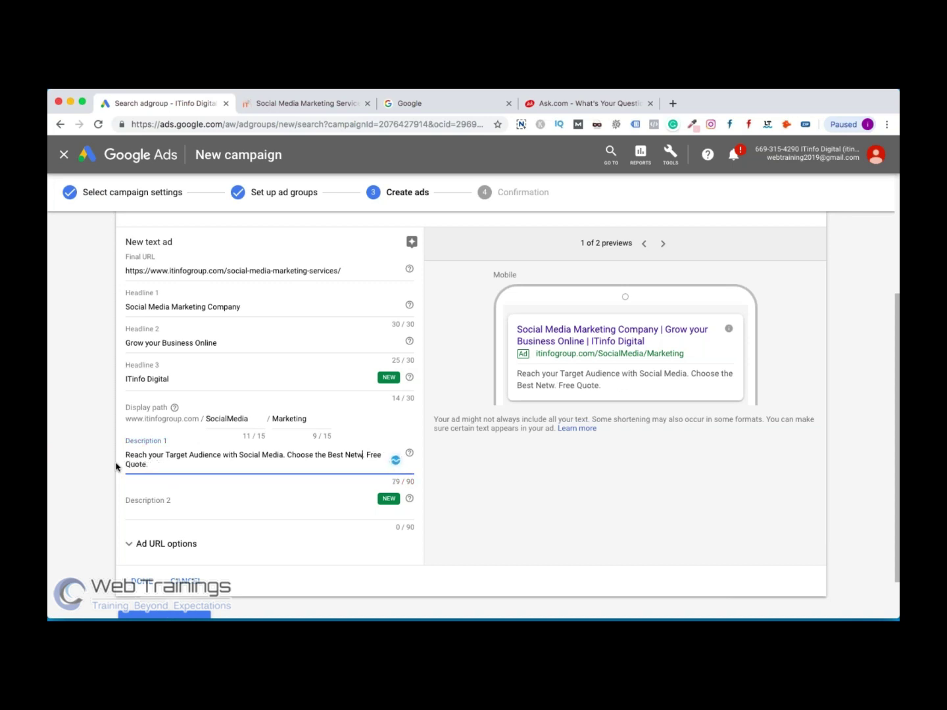
key(BackSpace)
key(BackSpace)
key(BackSpace)
key(BackSpace)
key(BackSpace)
key(BackSpace)
key(BackSpace)
key(BackSpace)
key(BackSpace)
key(BackSpace)
key(BackSpace)
key(BackSpace)
key(BackSpace)
key(BackSpace)
key(BackSpace)
key(BackSpace)
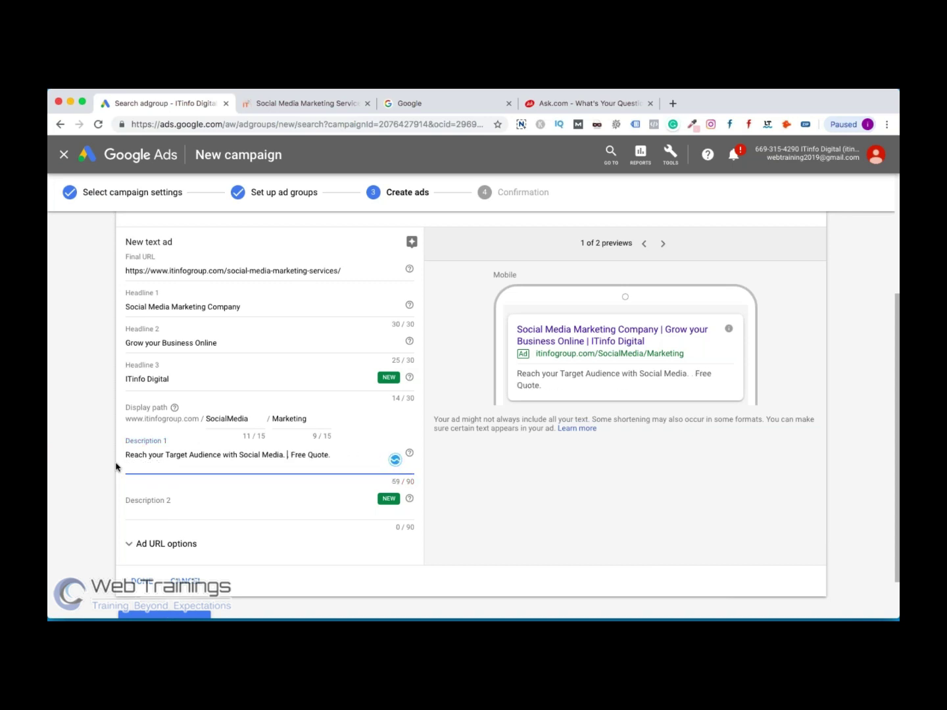
text(Select)
text( from 8+ N)
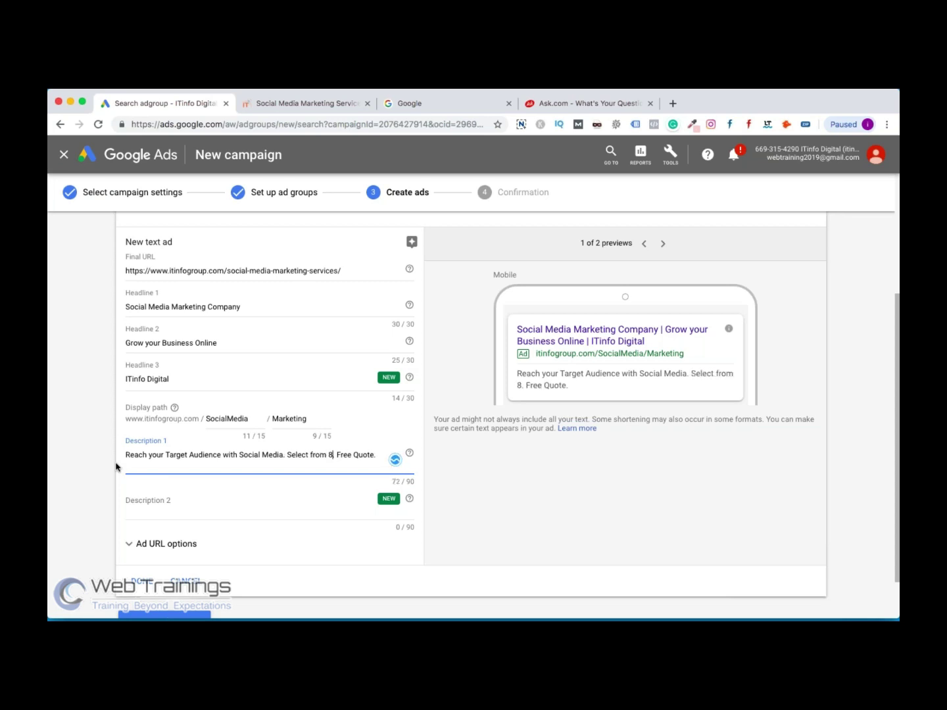
text(etwork)
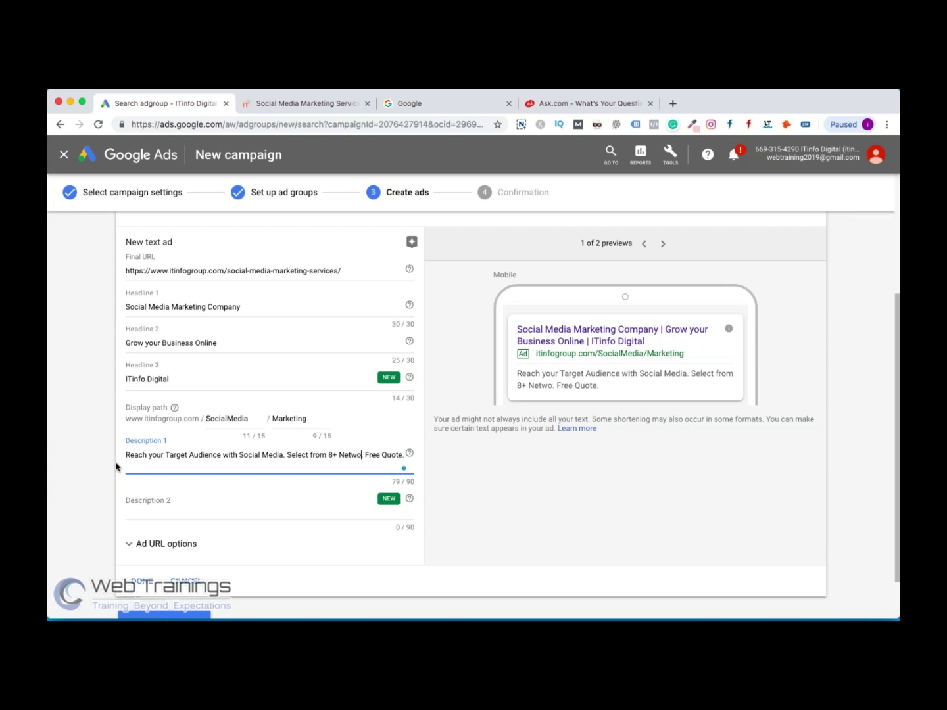
text(s)
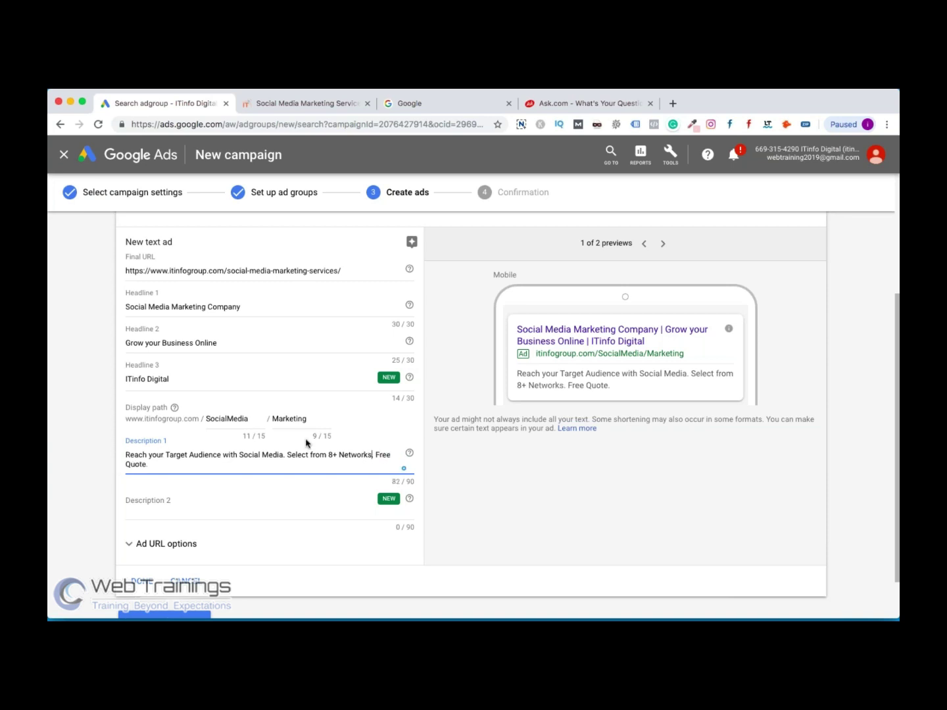
text(Social)
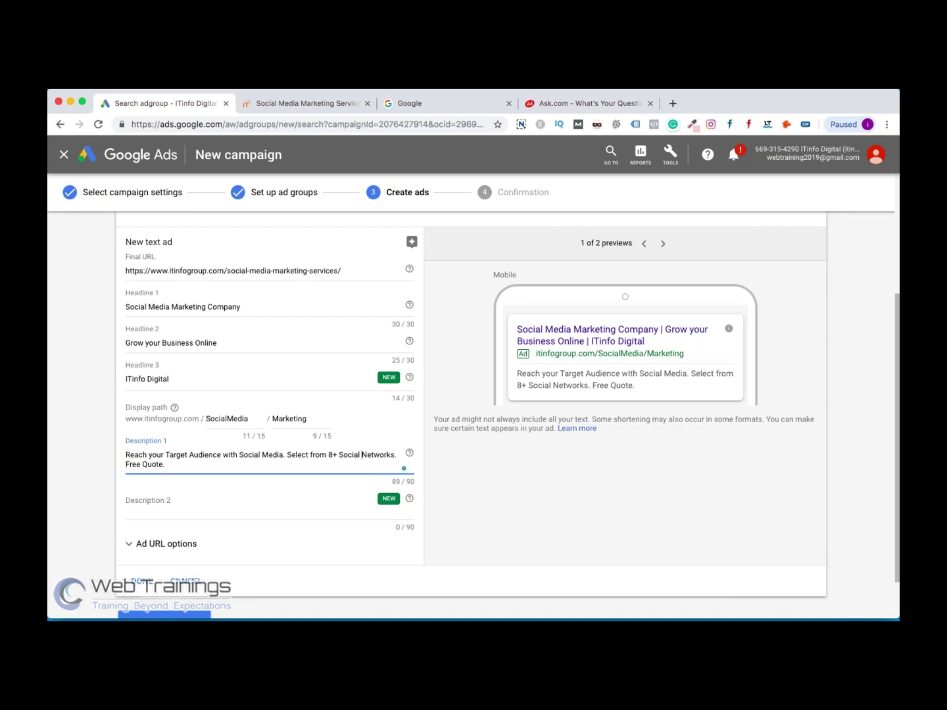
Finish the expanded text ad and save the ads to complete the campaign setup.
click(210, 502)
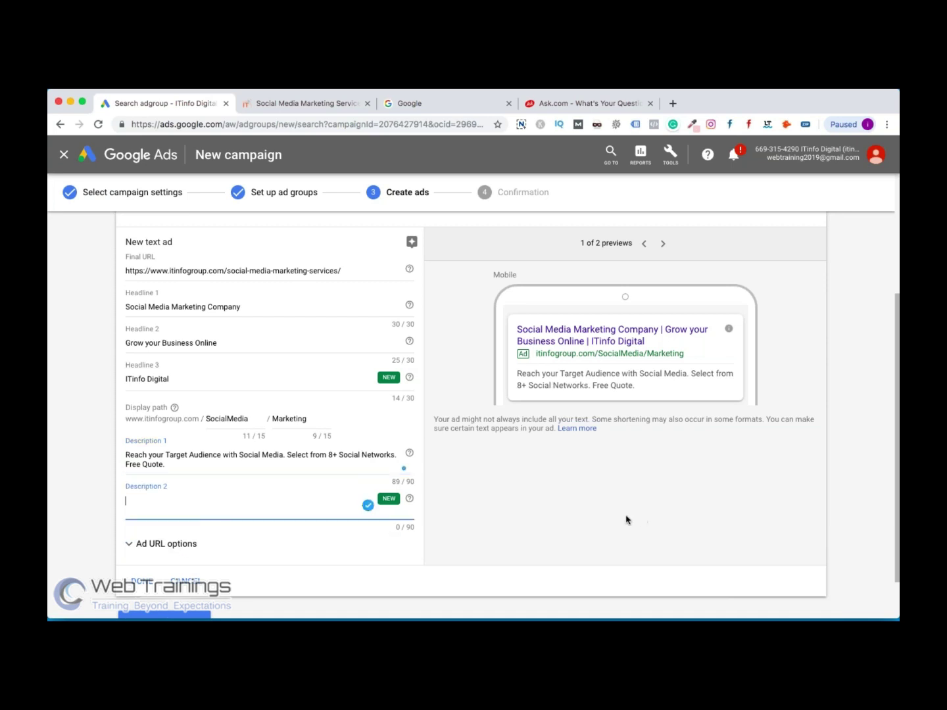
scroll(576, 451, down, 2)
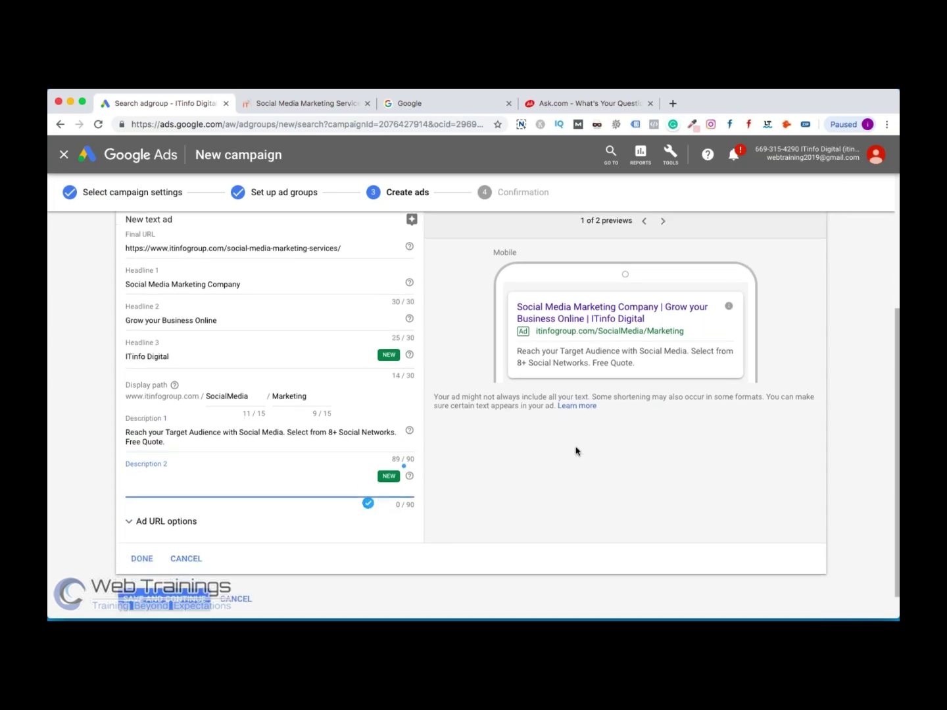
click(146, 529)
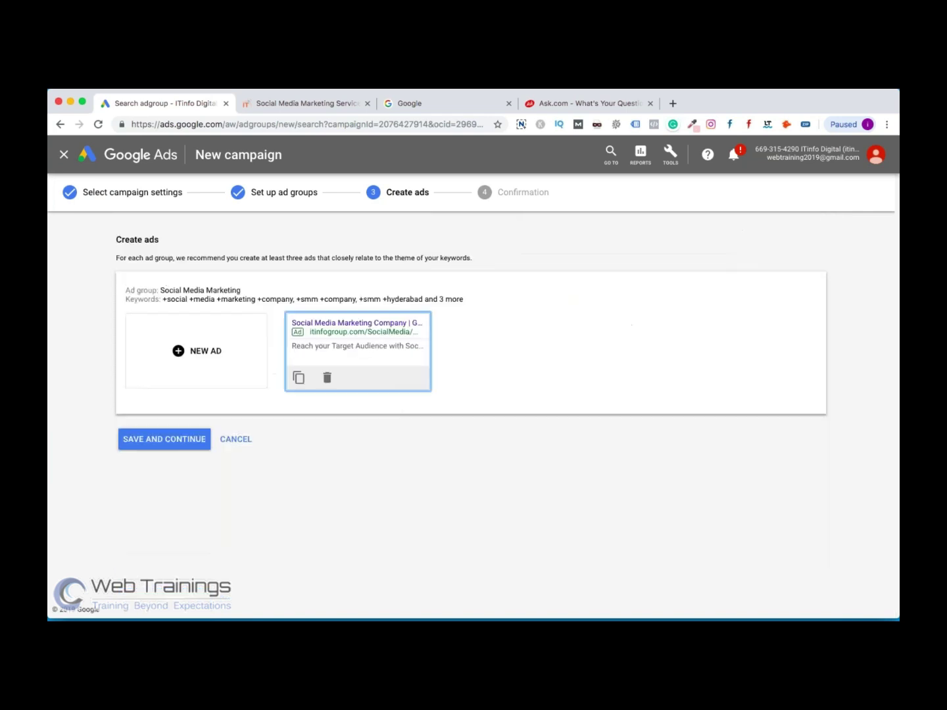
click(157, 447)
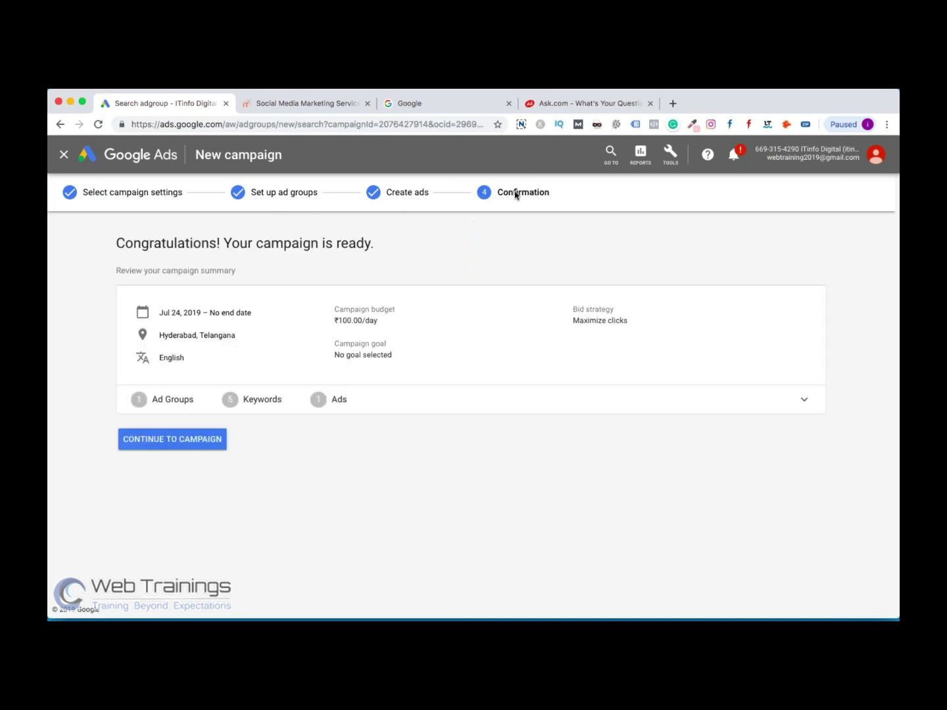
Open the Social Media Marketing ad group's ads and highlight the new ad's Under review status.
click(197, 442)
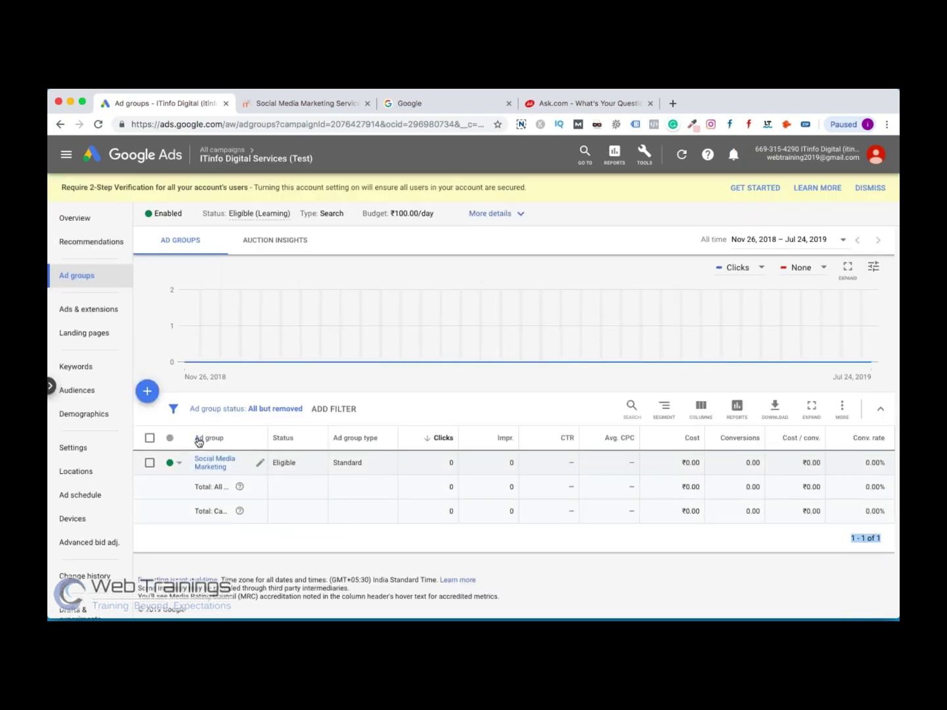
click(217, 467)
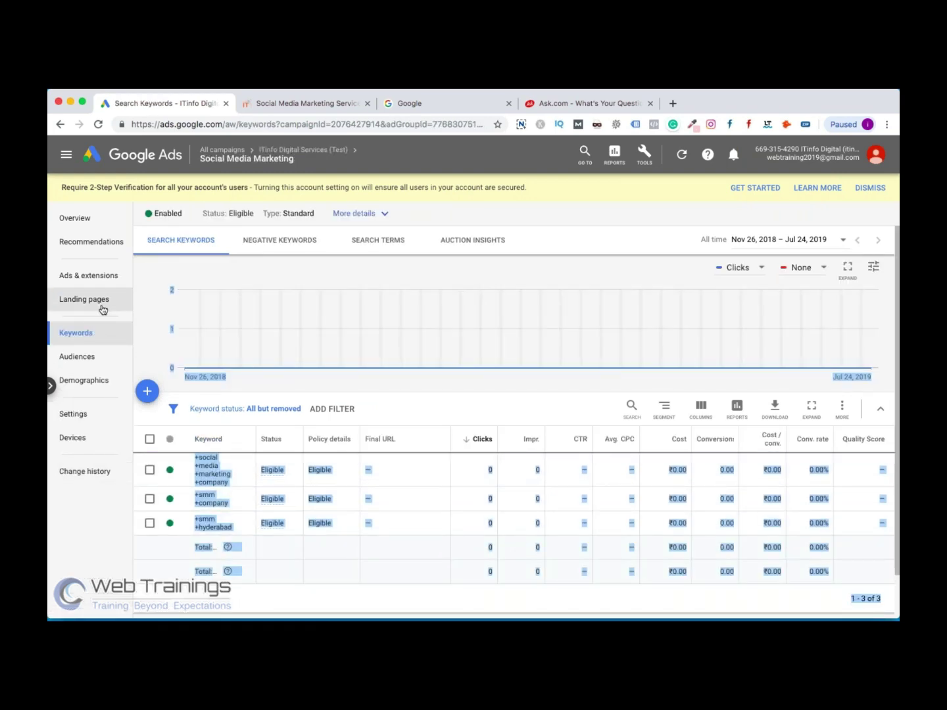
click(86, 278)
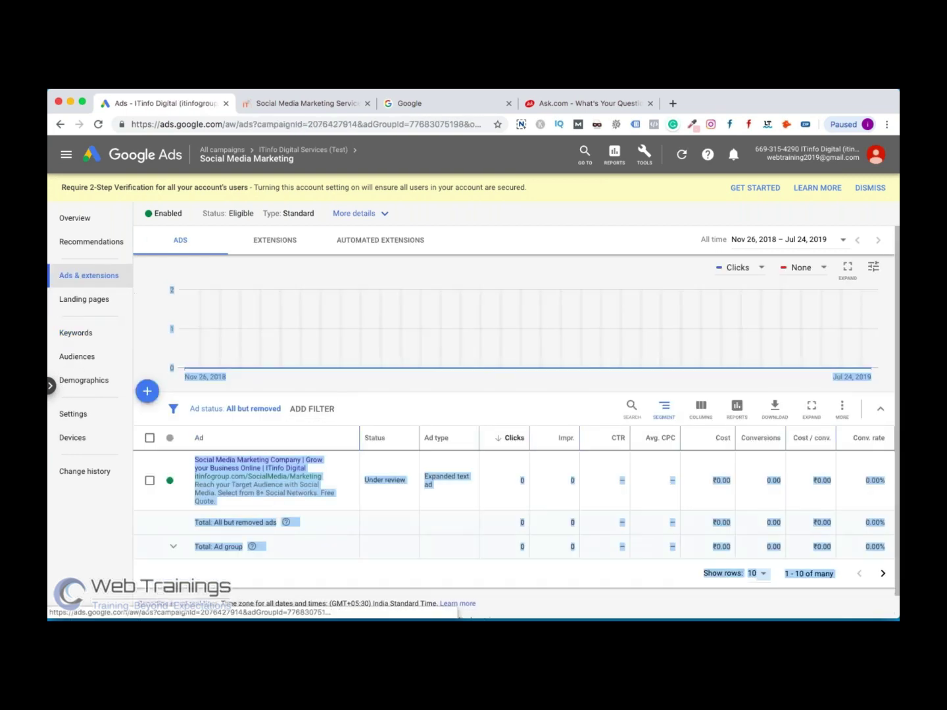
click(388, 480)
drag(362, 482, 402, 480)
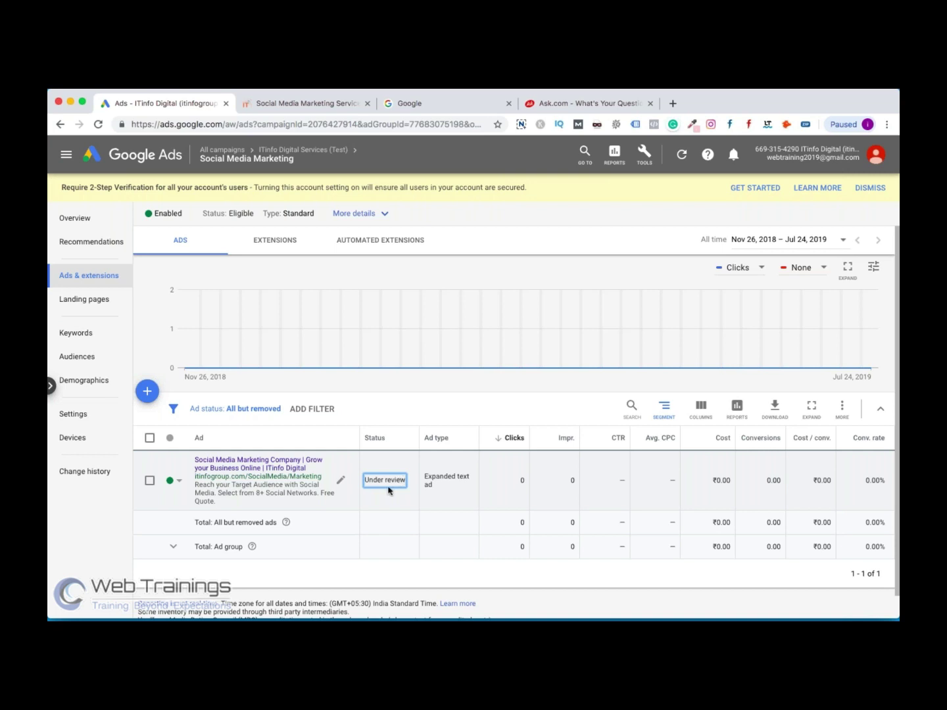
scroll(379, 447, down, 1)
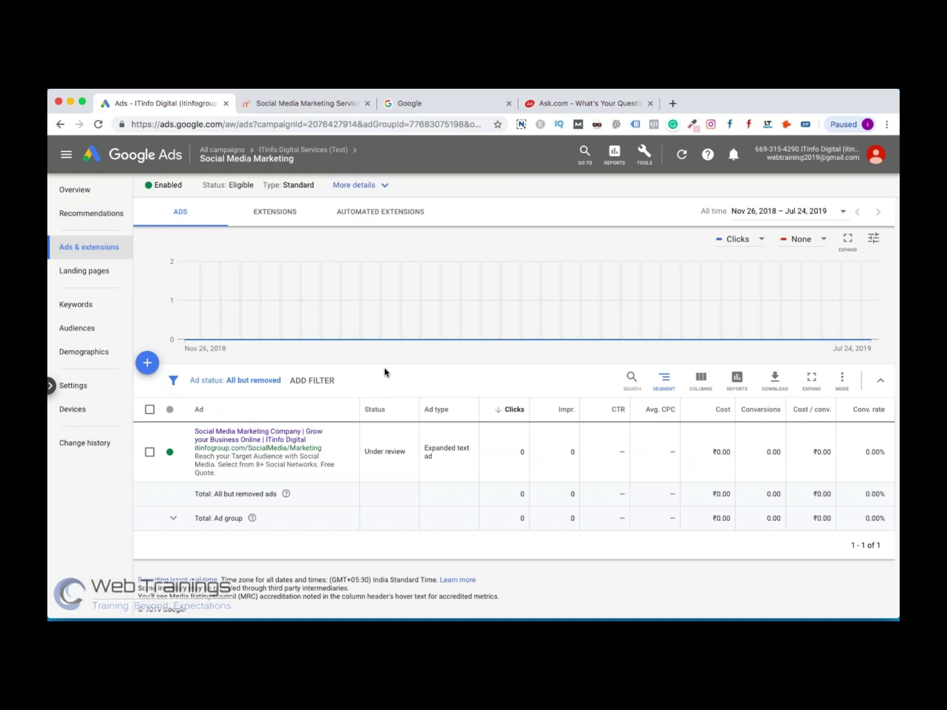
Search Google for 'health insurance'.
click(441, 105)
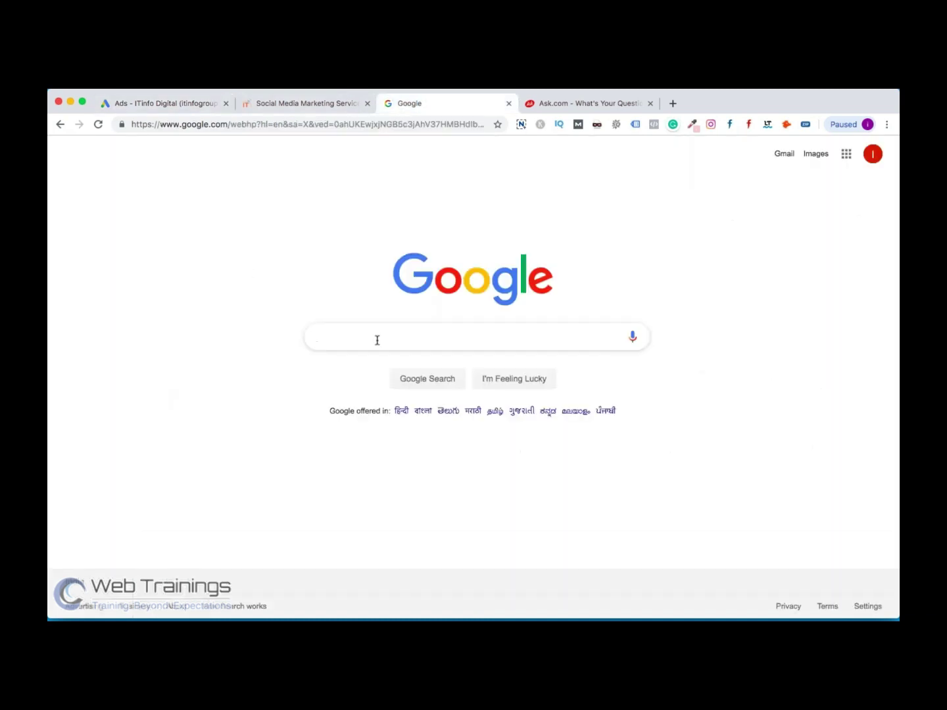
text(health )
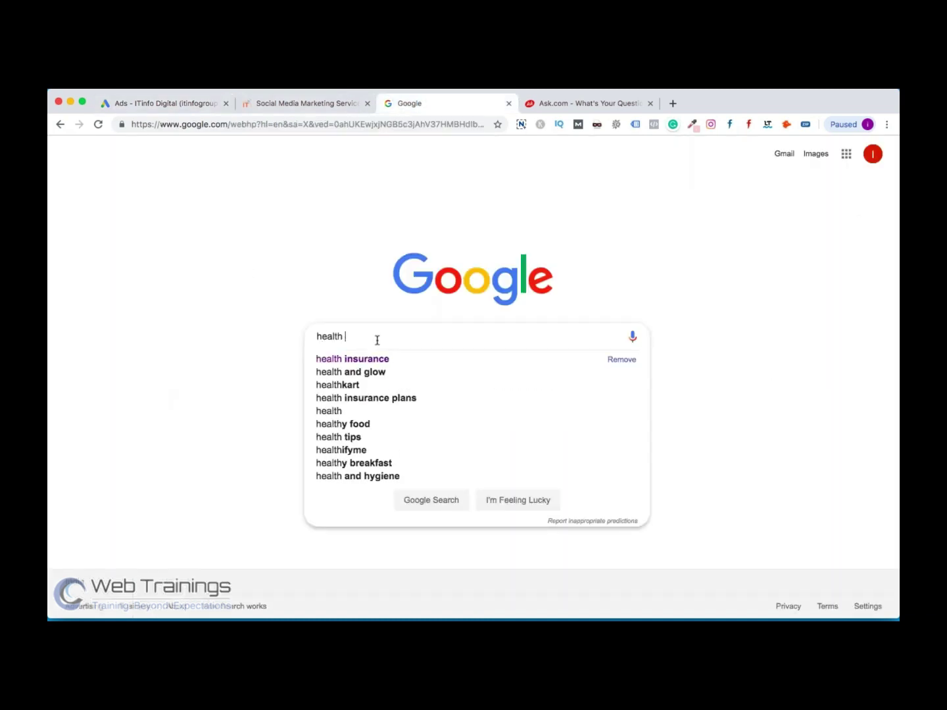
text(insurance)
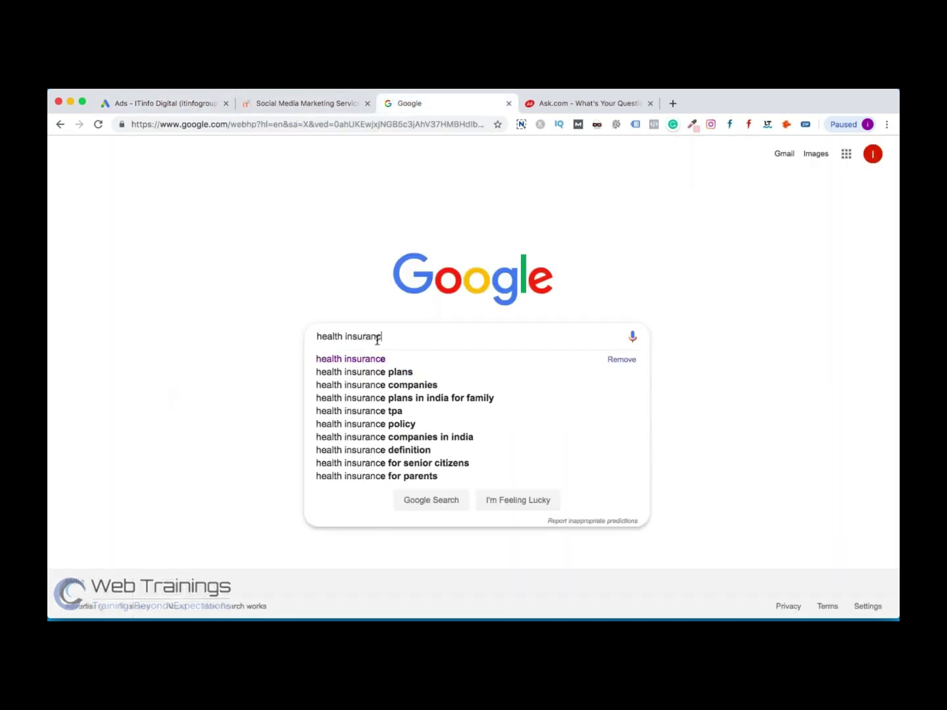
key(Return)
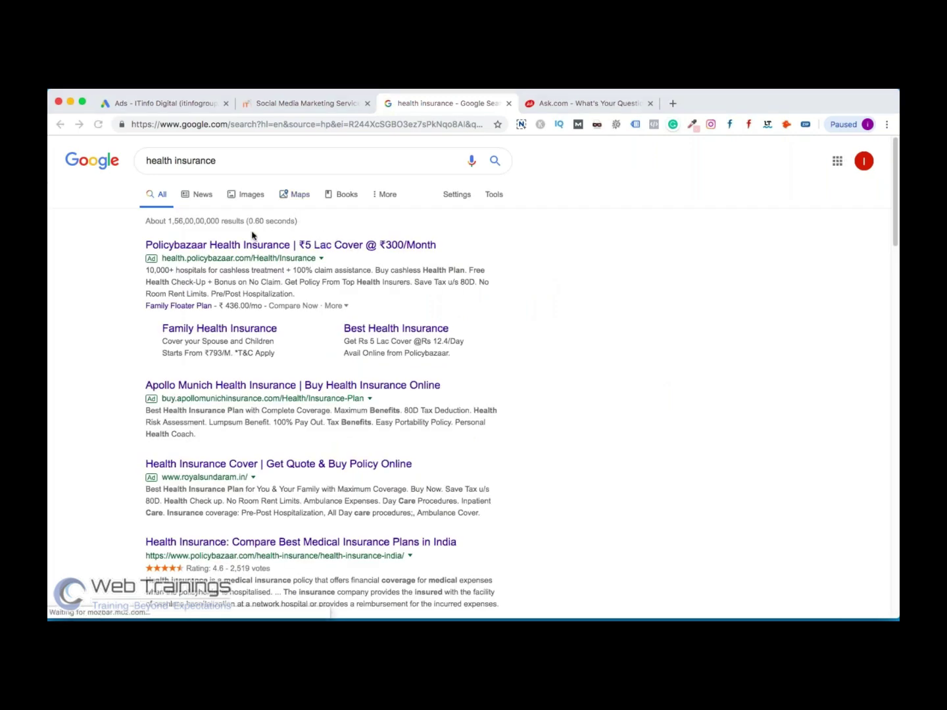
Mark up the top ad's headline, display address, description and sitelinks such as Best Health Insurance.
drag(246, 233, 254, 228)
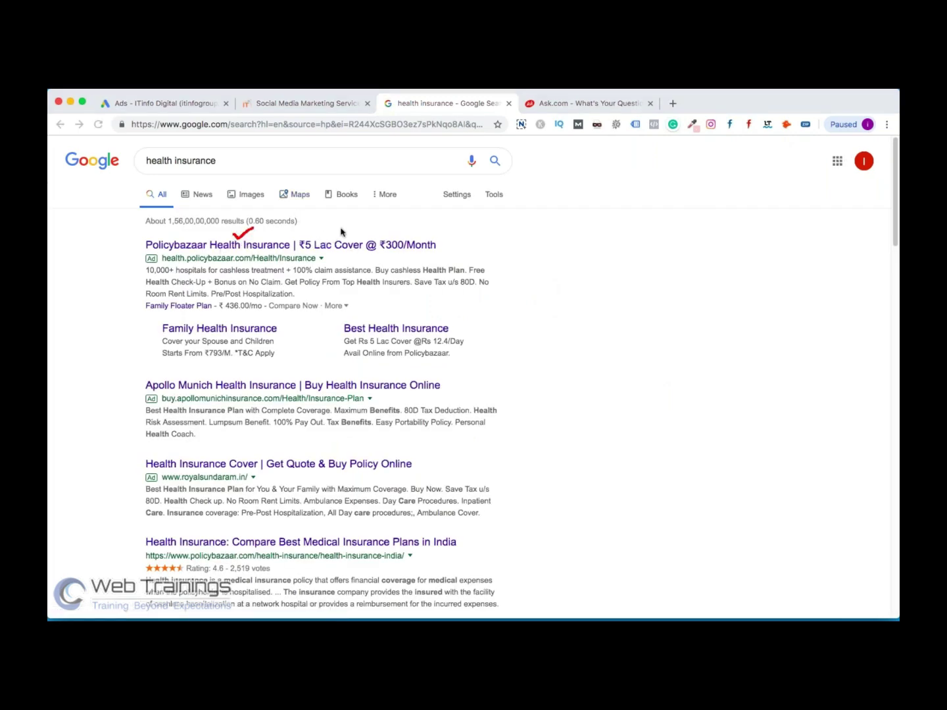
drag(339, 229, 361, 223)
drag(325, 258, 344, 249)
mouse_move(146, 262)
mouse_down()
mouse_move(160, 284)
mouse_move(286, 273)
mouse_up()
drag(466, 261, 342, 277)
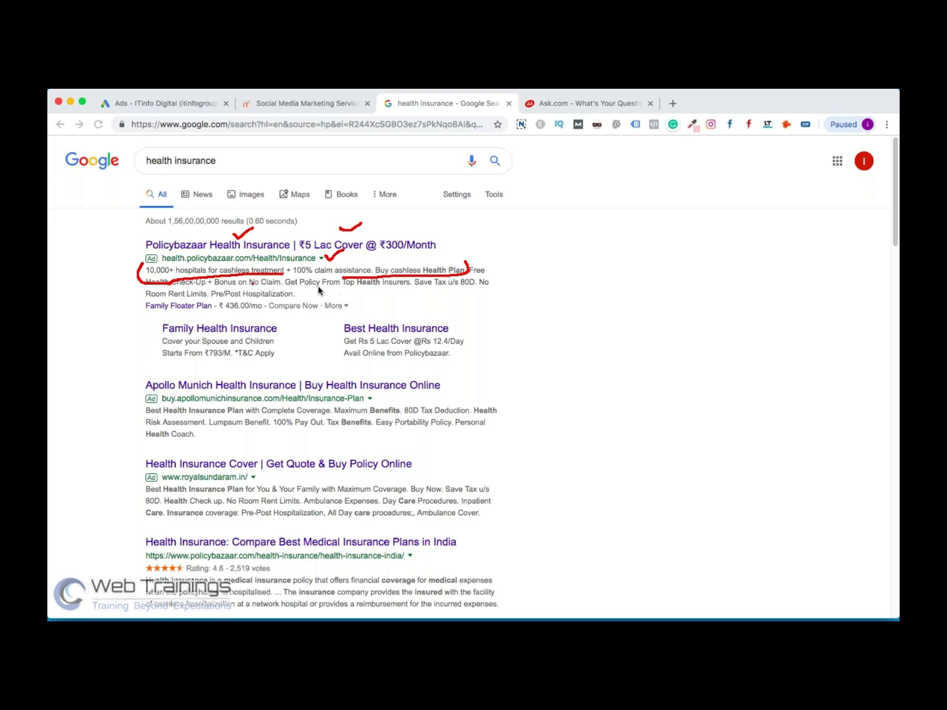
drag(318, 286, 487, 289)
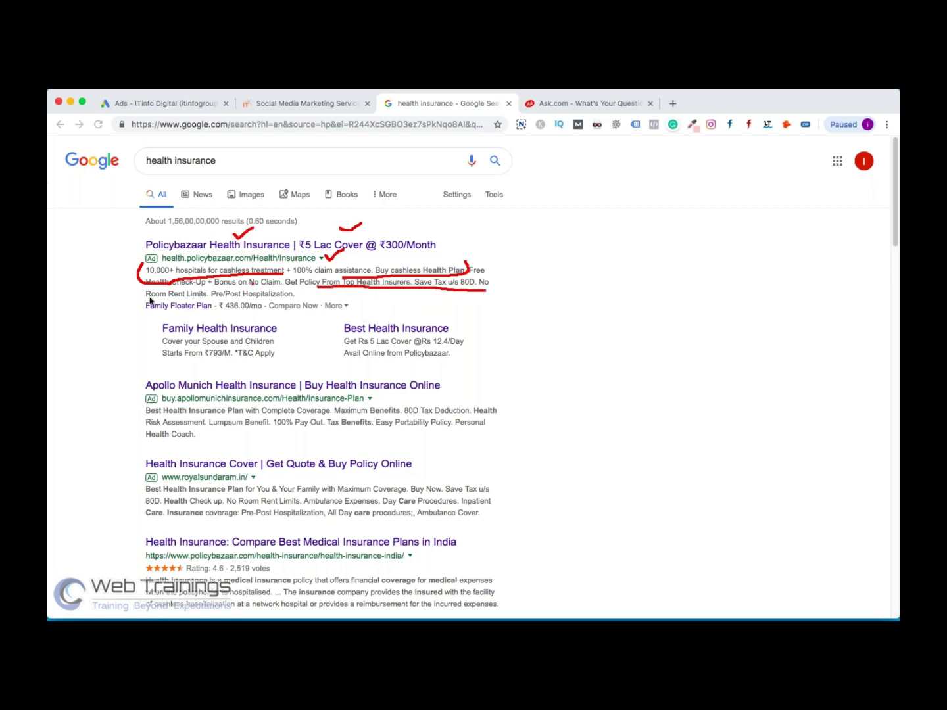
drag(297, 293, 376, 298)
drag(323, 324, 288, 348)
drag(471, 353, 504, 340)
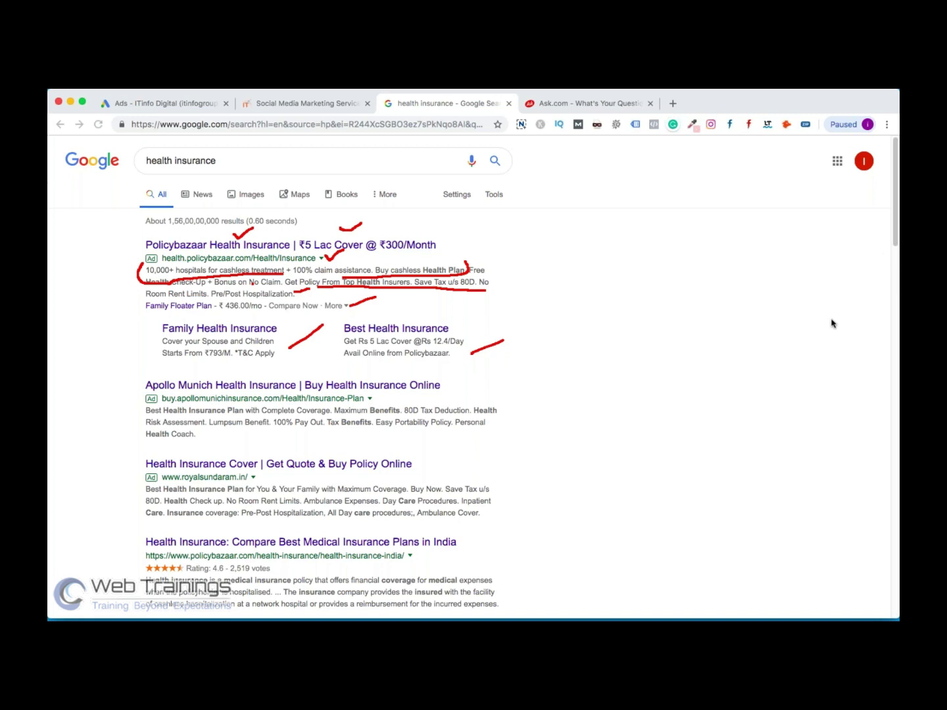
key(Escape)
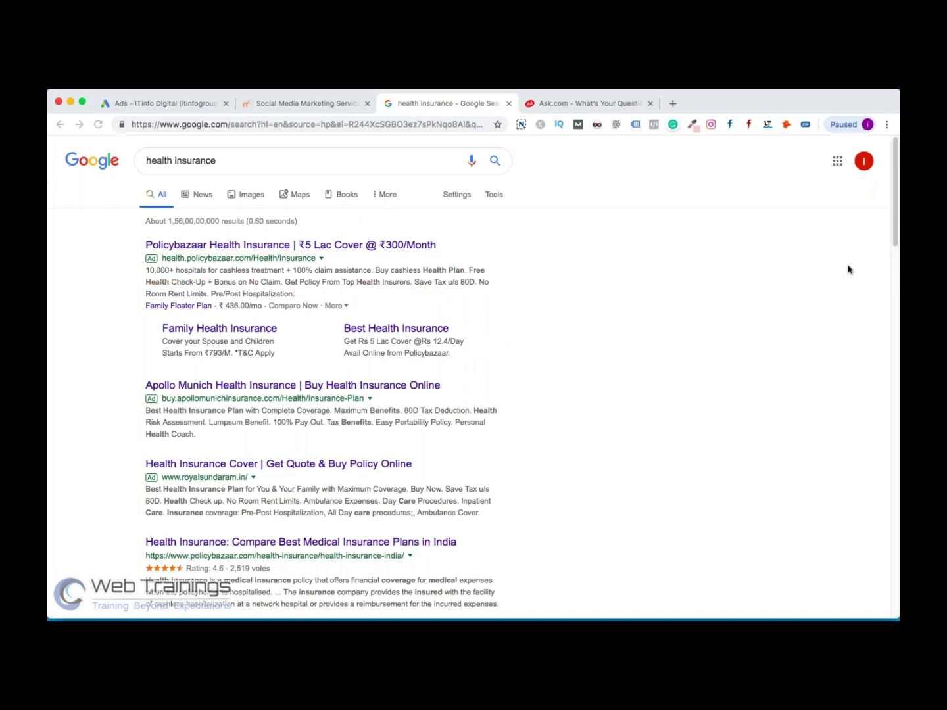
Circle the first ad's sitelinks and label them as extensions before returning to Google Ads.
mouse_move(150, 287)
mouse_down()
mouse_move(149, 338)
mouse_move(444, 373)
mouse_move(503, 308)
mouse_move(407, 282)
mouse_move(299, 281)
mouse_move(272, 297)
mouse_up()
mouse_move(476, 306)
mouse_down()
mouse_move(552, 307)
mouse_move(549, 322)
mouse_move(578, 322)
mouse_move(581, 306)
mouse_up()
mouse_move(590, 313)
mouse_down()
mouse_move(611, 327)
mouse_move(598, 330)
mouse_up()
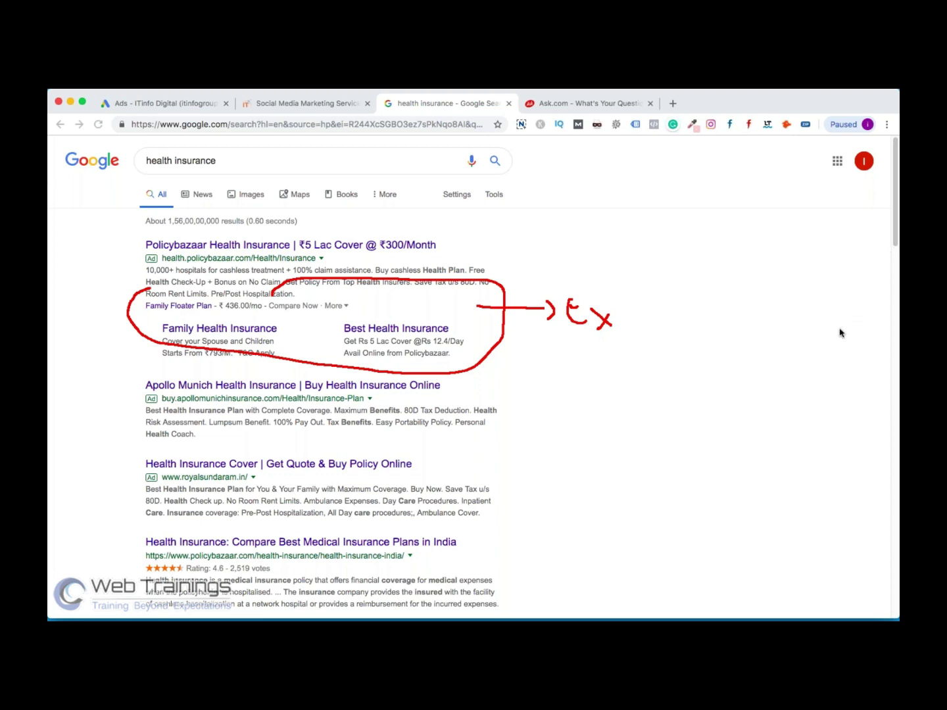
key(Escape)
scroll(530, 300, down, 3)
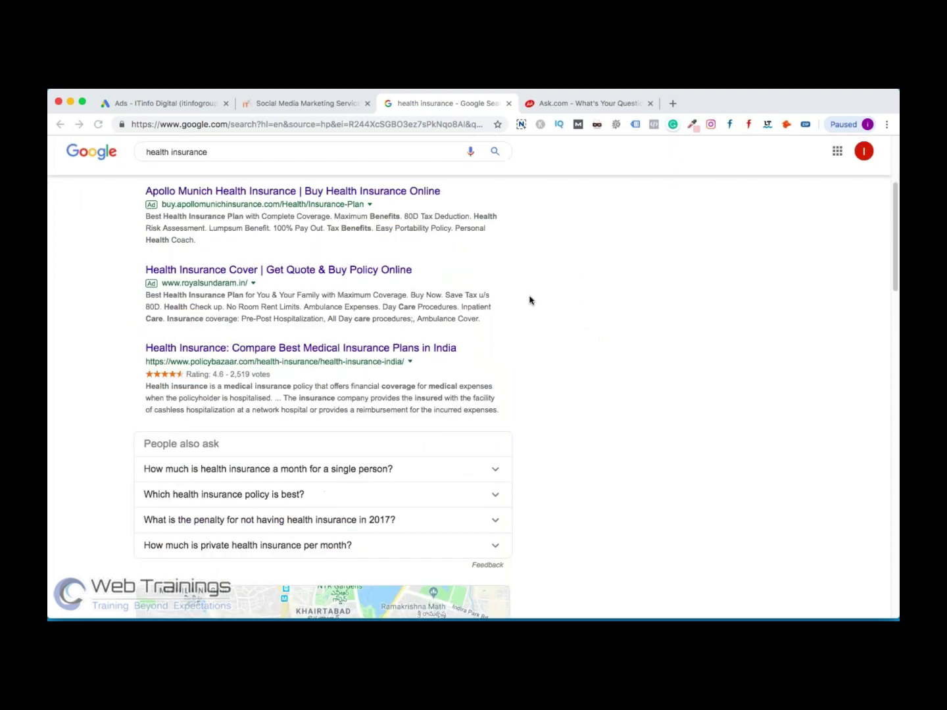
scroll(529, 298, up, 3)
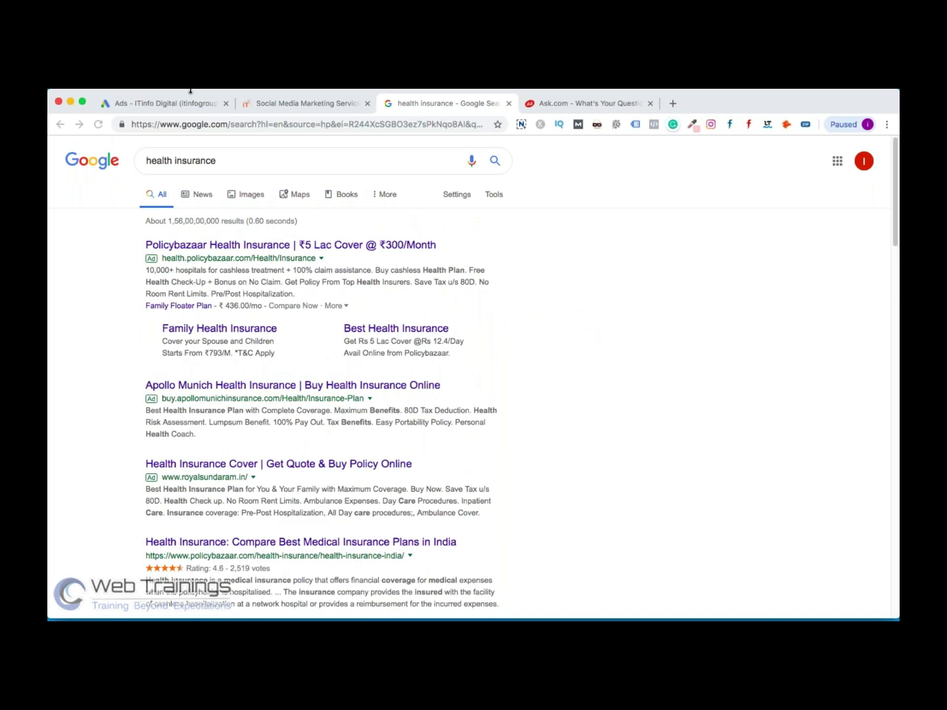
click(166, 104)
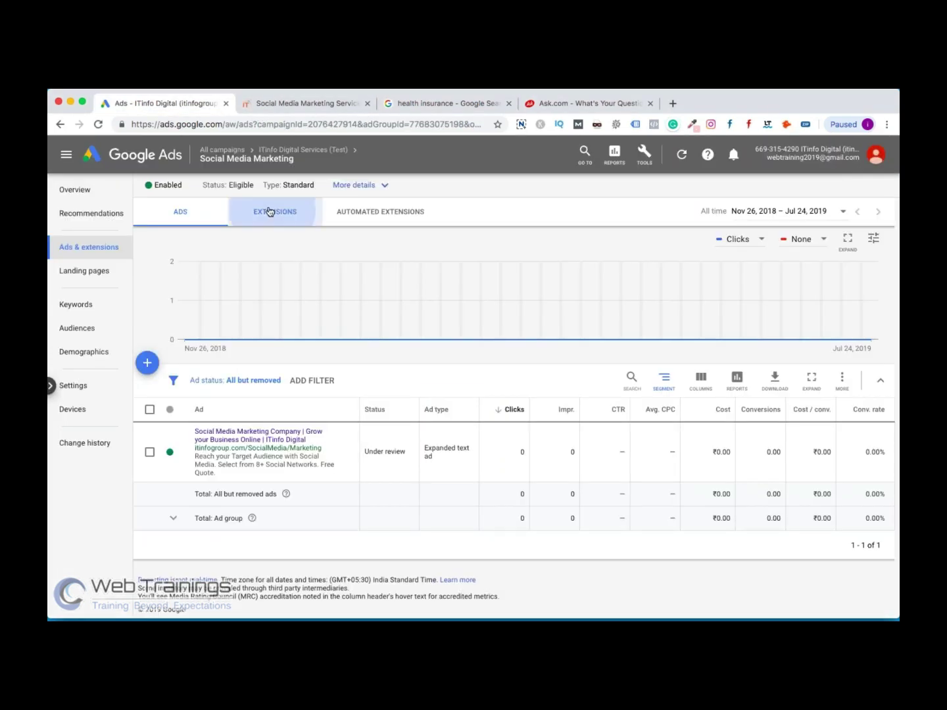
Start a new sitelink extension and copy the Digital Marketing Services page address from the company website.
click(269, 212)
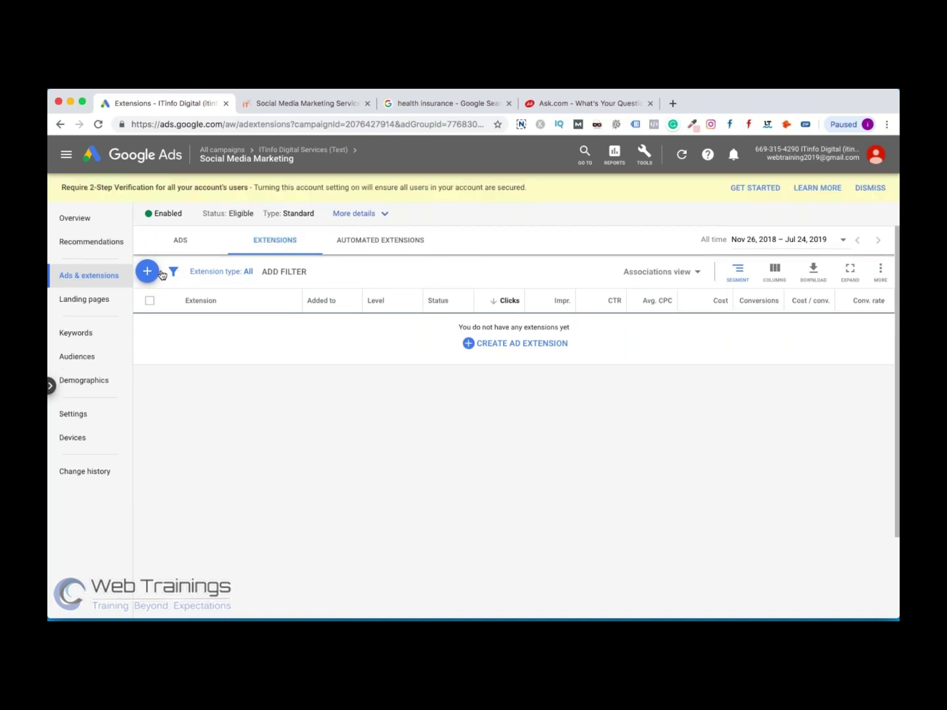
click(150, 271)
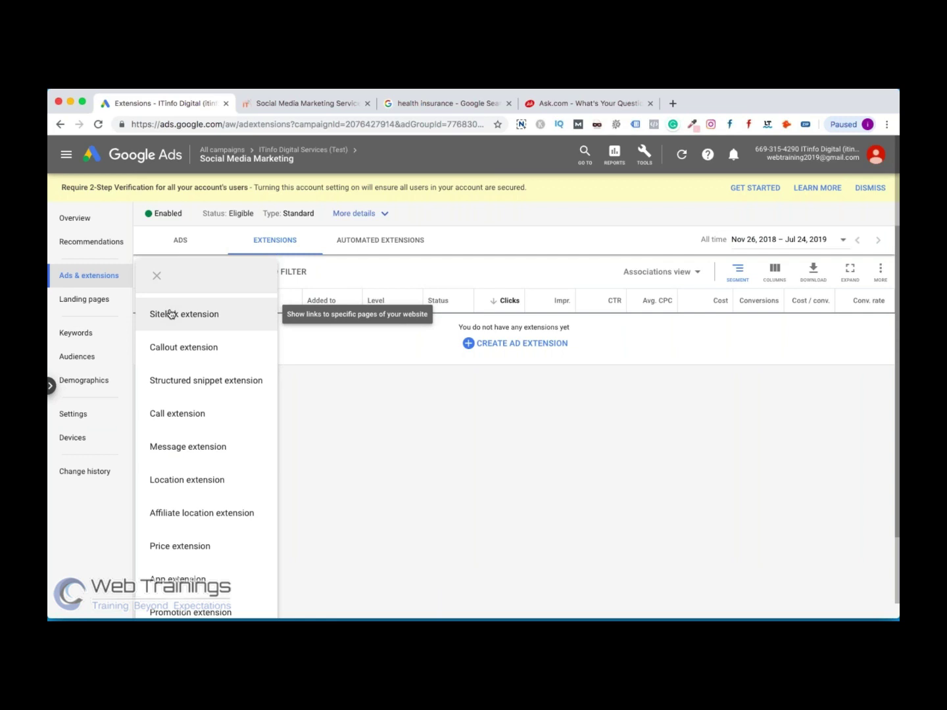
click(170, 315)
click(306, 103)
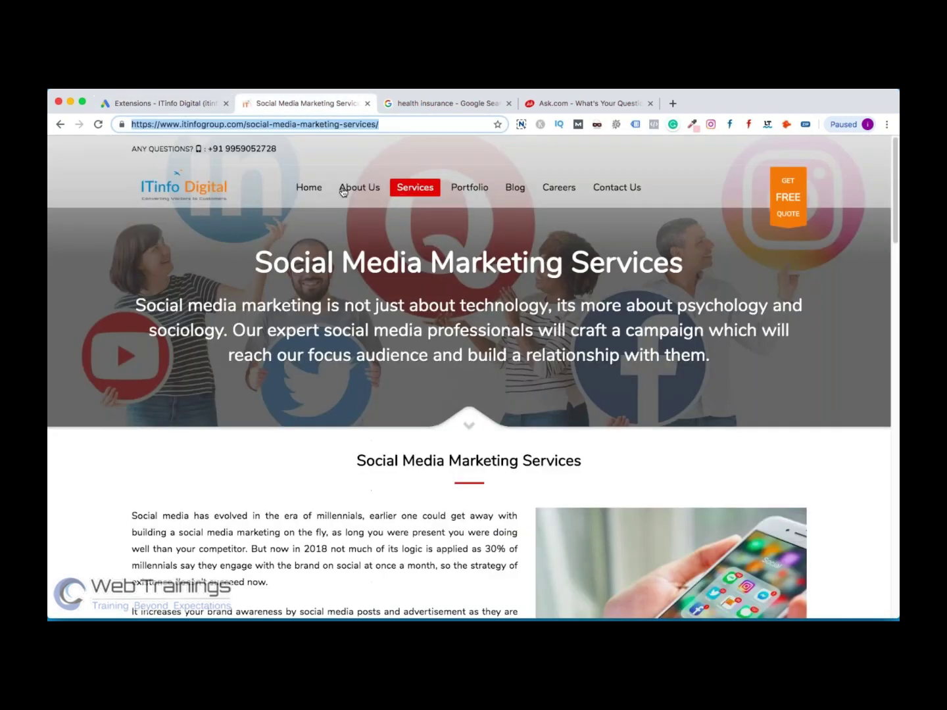
mouse_move(414, 187)
right_click(219, 255)
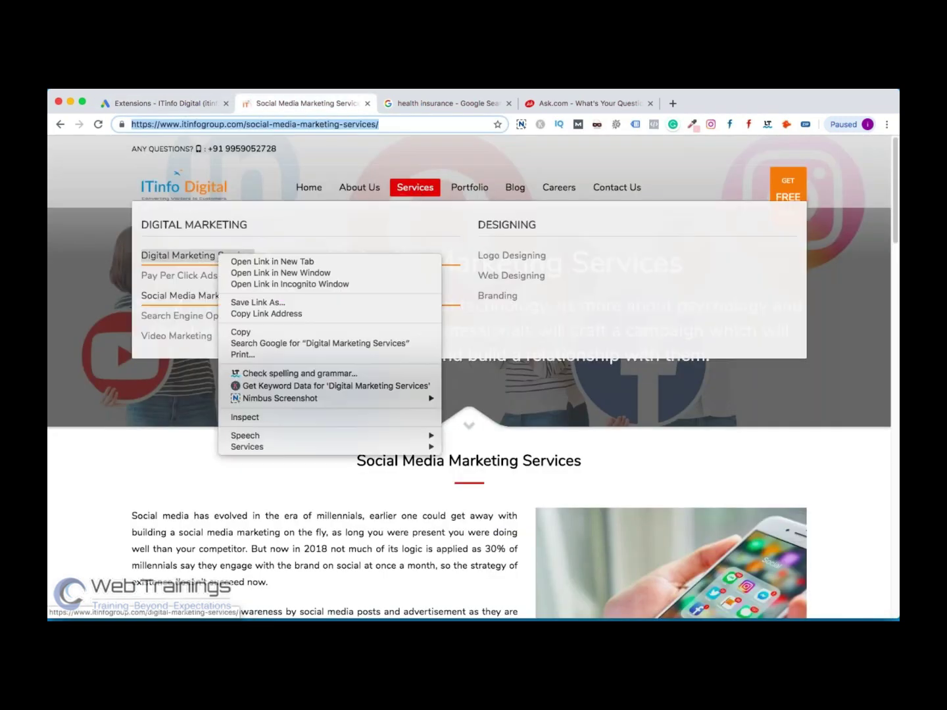
click(255, 314)
Set Sitelink 1 to 'Digital Marketing' with the copied digital-marketing-services URL as Final URL.
click(164, 104)
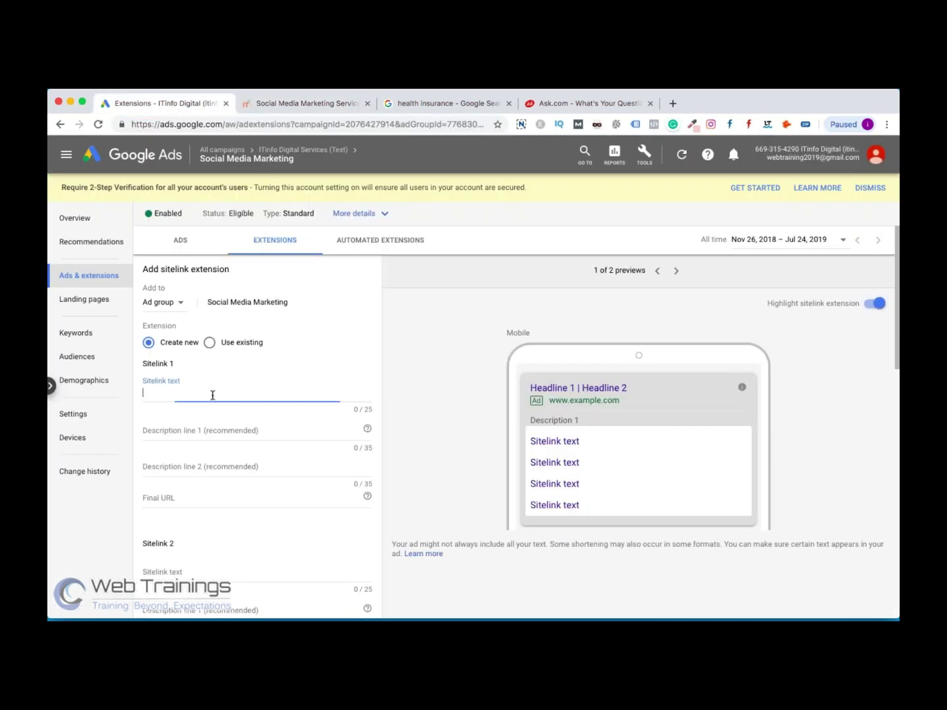
click(212, 393)
text(Digital )
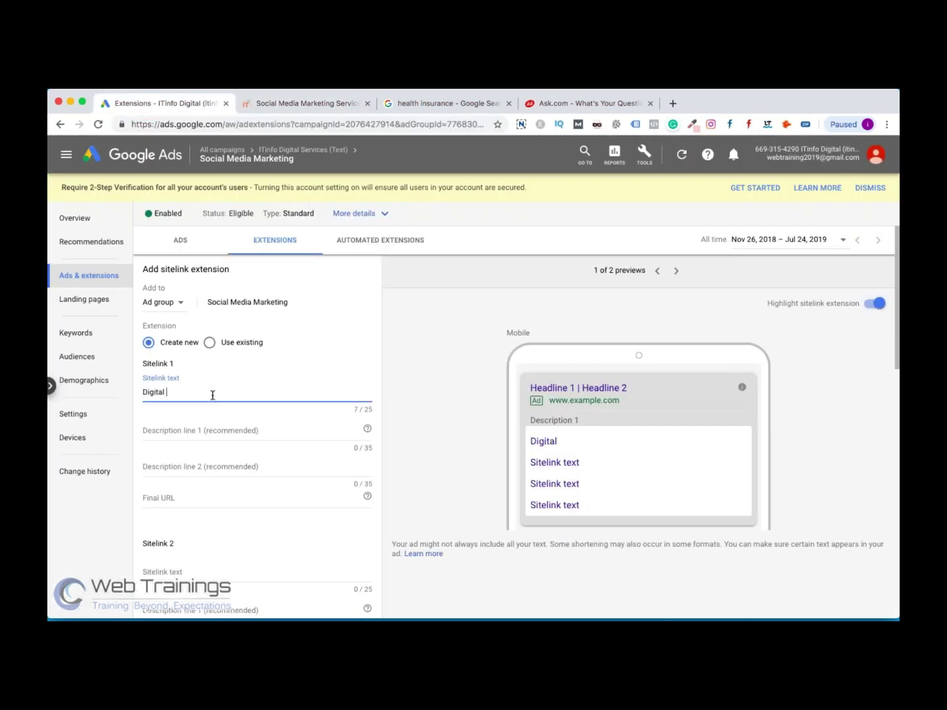
text(Marketing)
key(Tab)
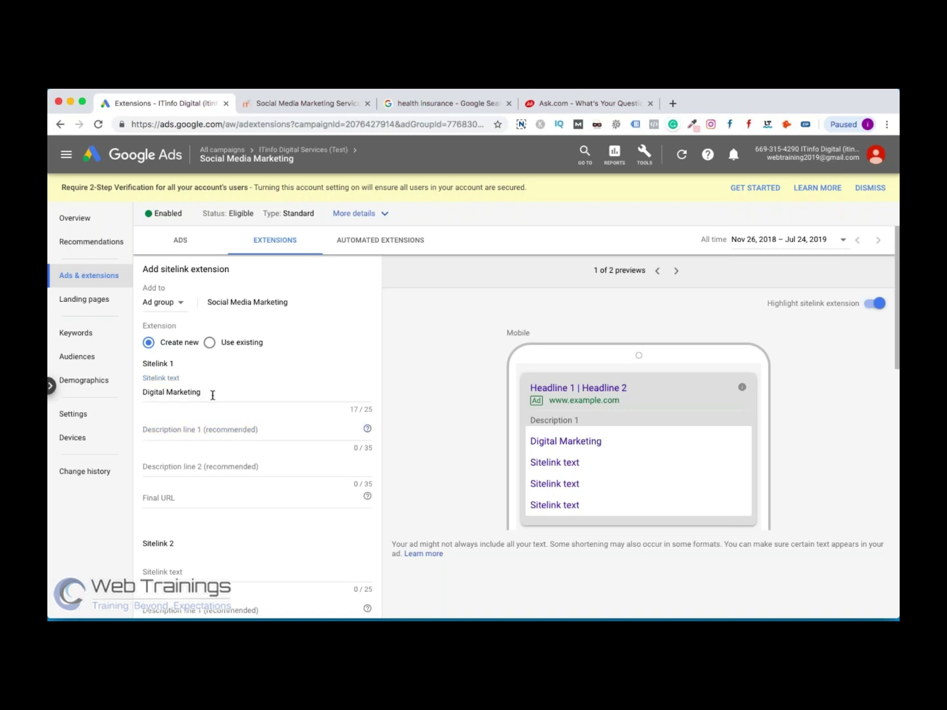
key(Tab)
key(Tab)
key(super+v)
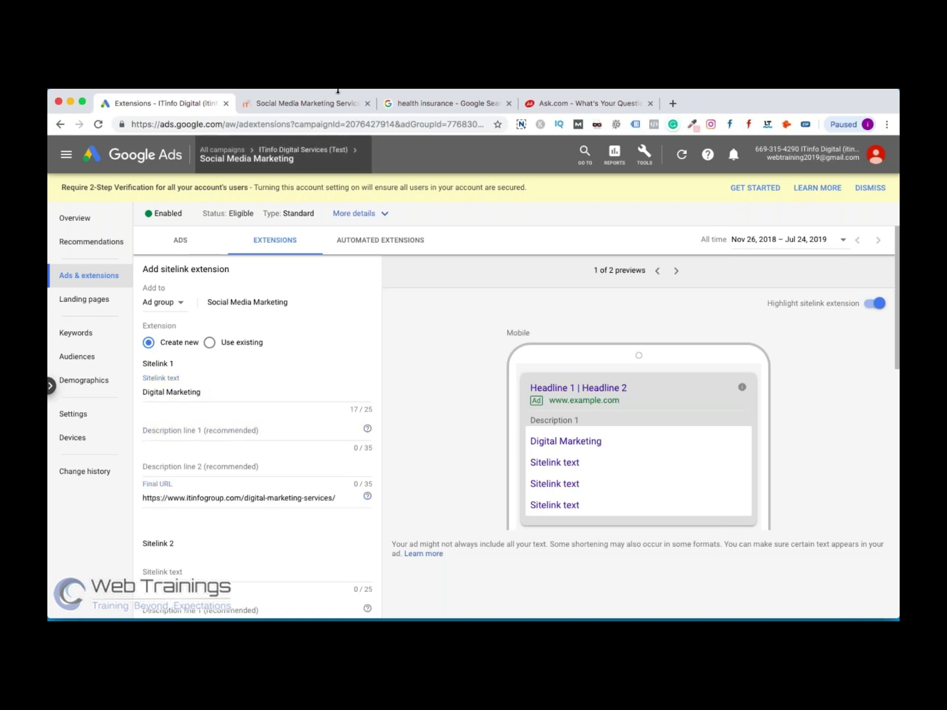
Copy the Pay Per Click Ads page address from the company website for the next sitelink.
click(333, 105)
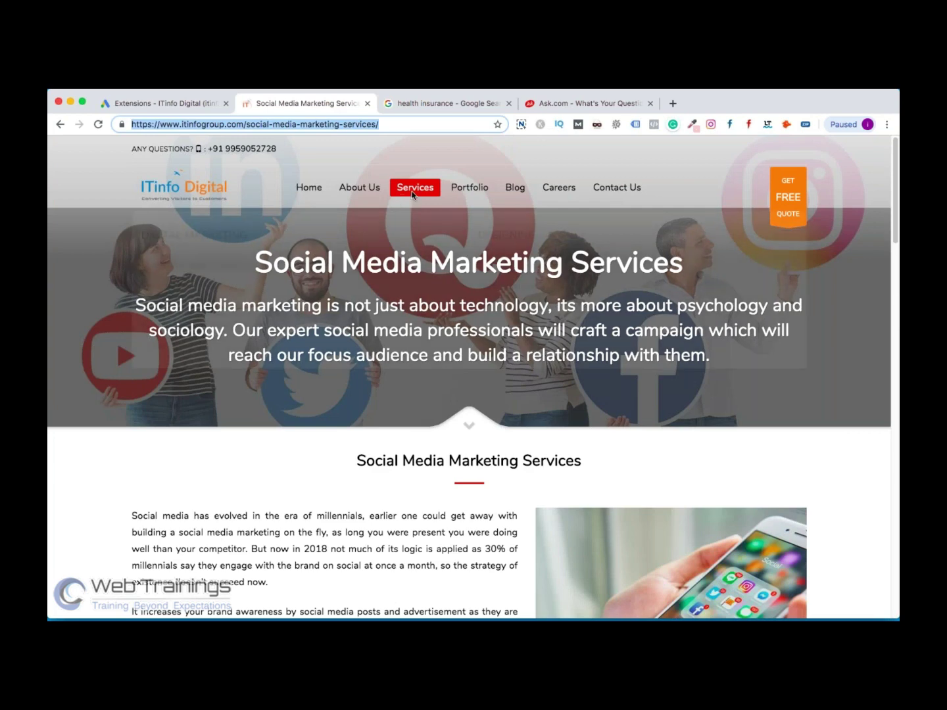
mouse_move(415, 187)
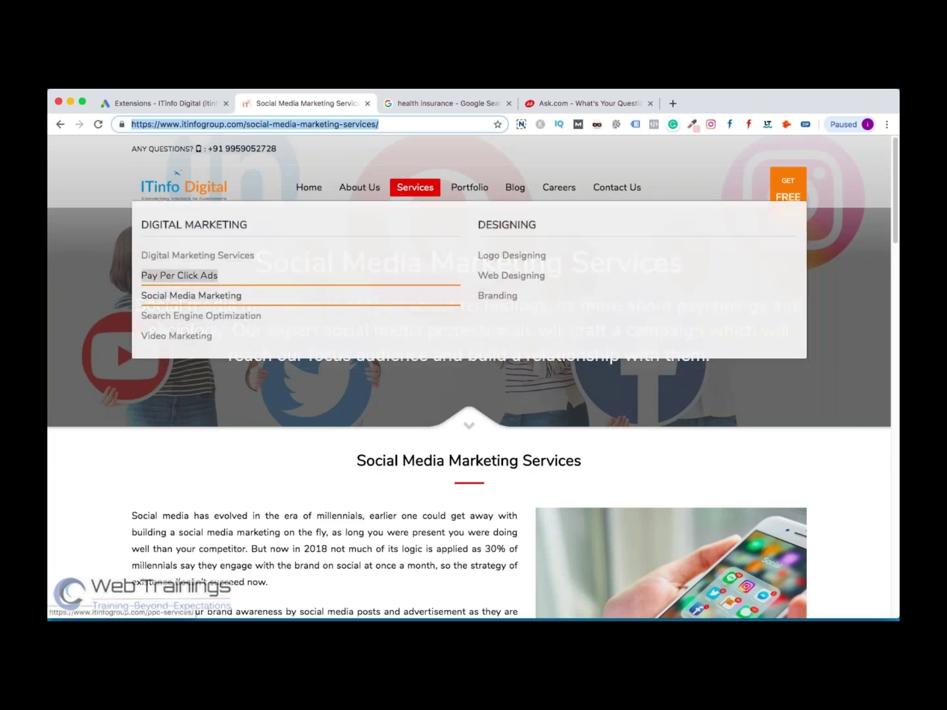
right_click(200, 277)
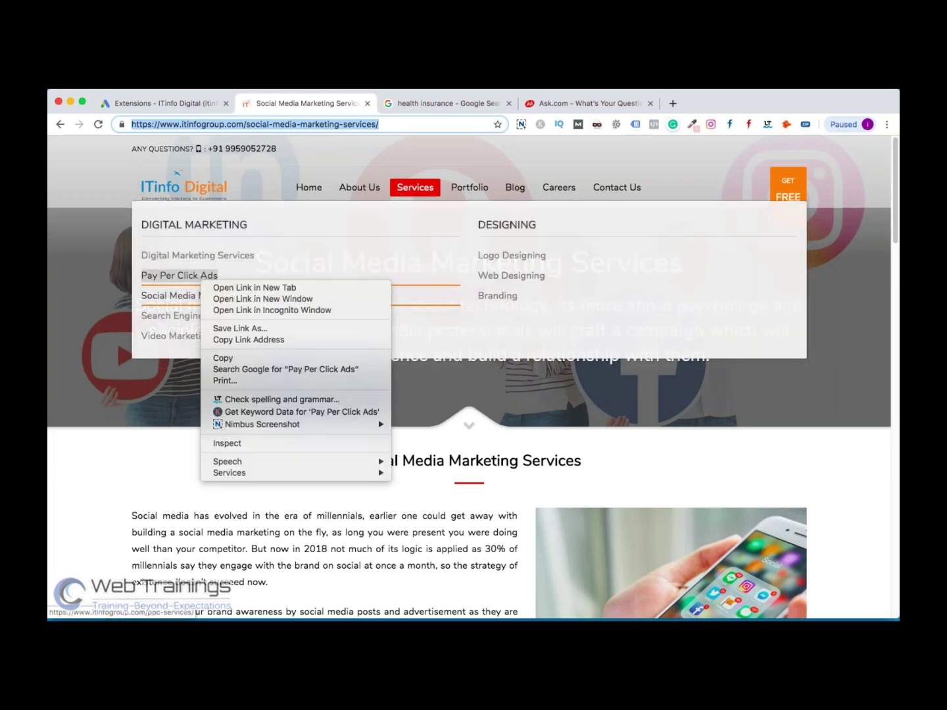
click(257, 339)
click(165, 103)
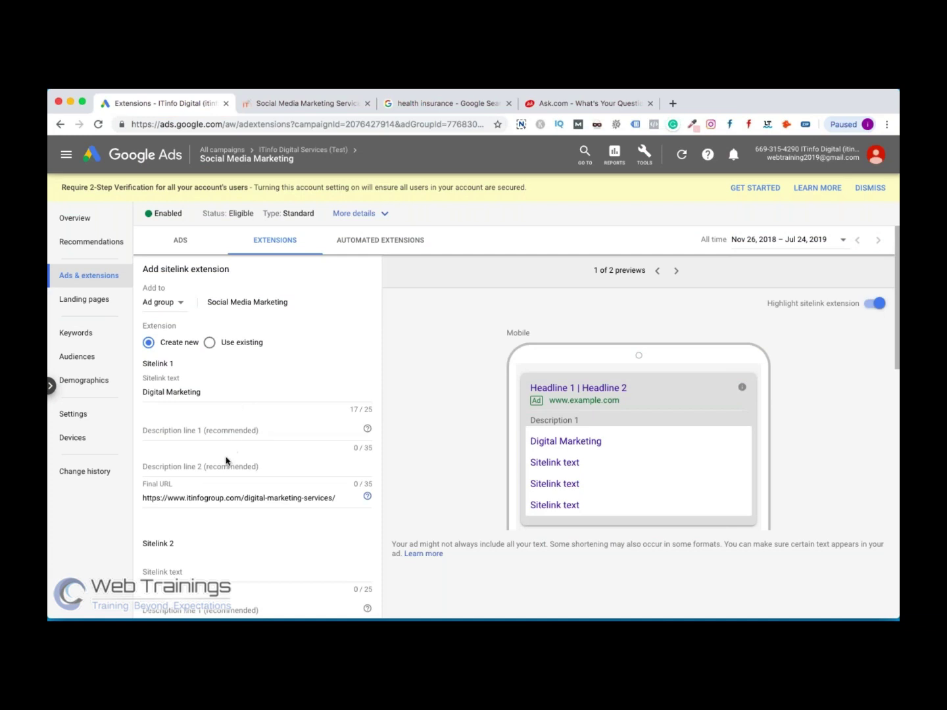
scroll(225, 462, down, 2)
Set Sitelink 2 to 'PPC Advertising' with the copied ppc-services URL as Final URL.
click(217, 498)
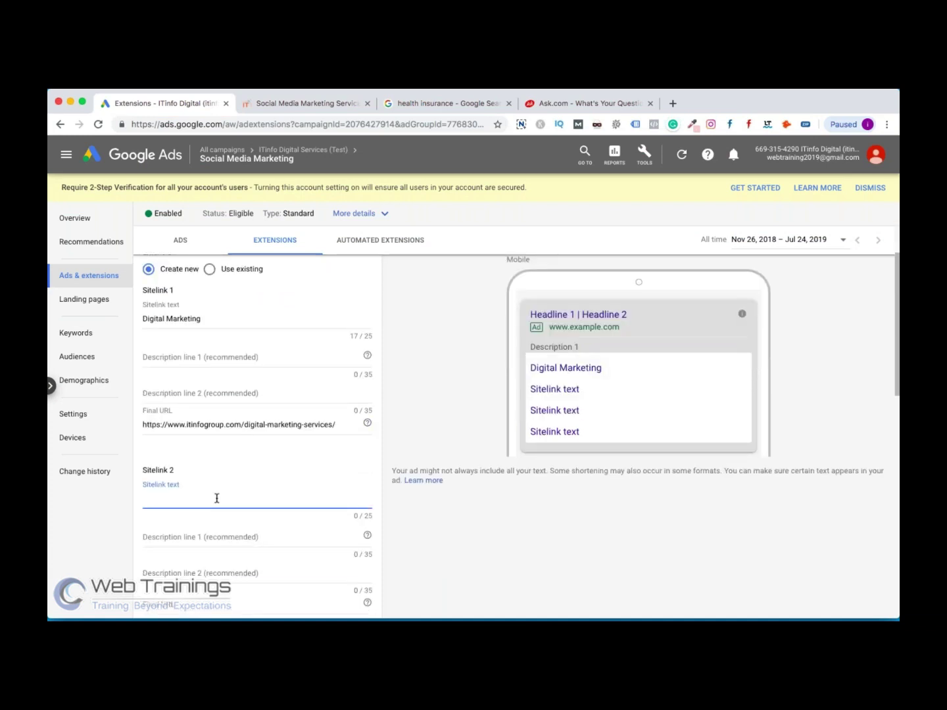
text(PPC M Advertising)
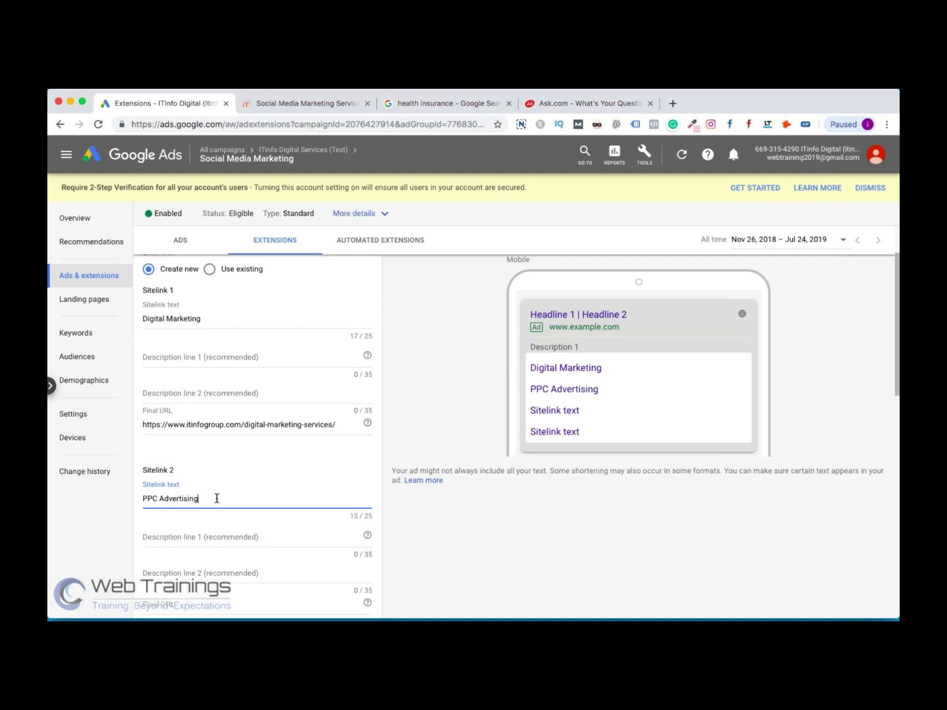
click(144, 602)
key(super+v)
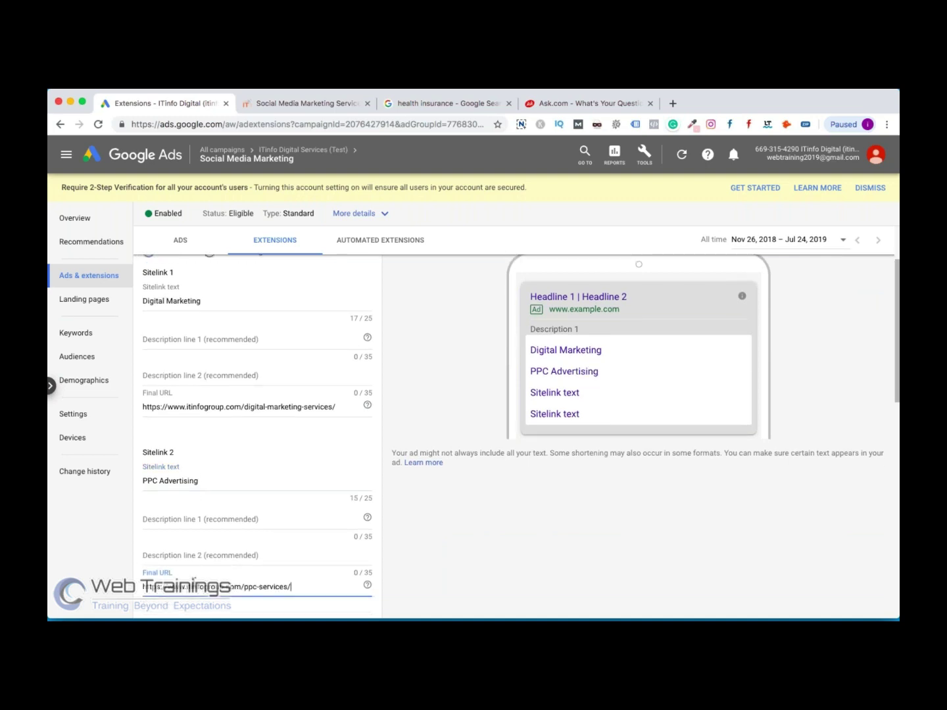
Copy the Search Engine Optimization page address from the company website and return to Google Ads.
click(477, 103)
click(532, 105)
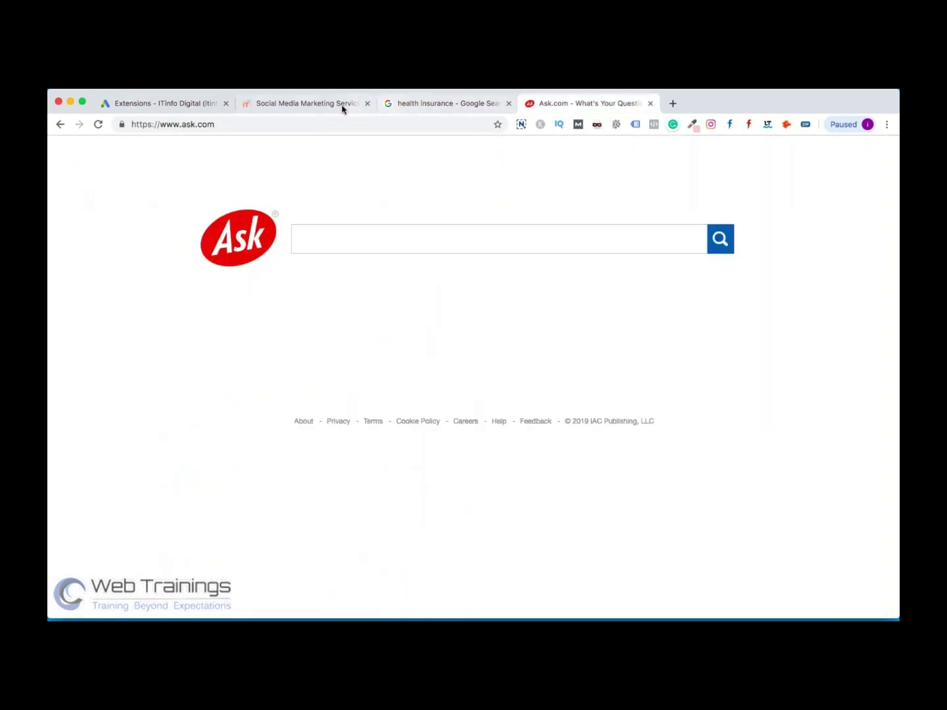
click(338, 105)
mouse_move(416, 192)
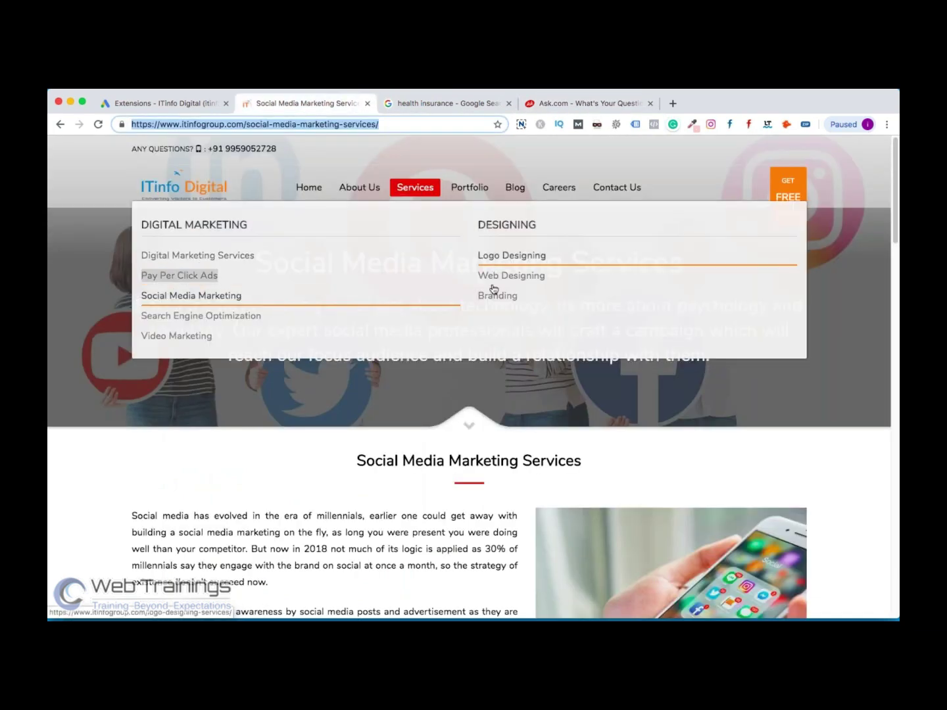
right_click(227, 316)
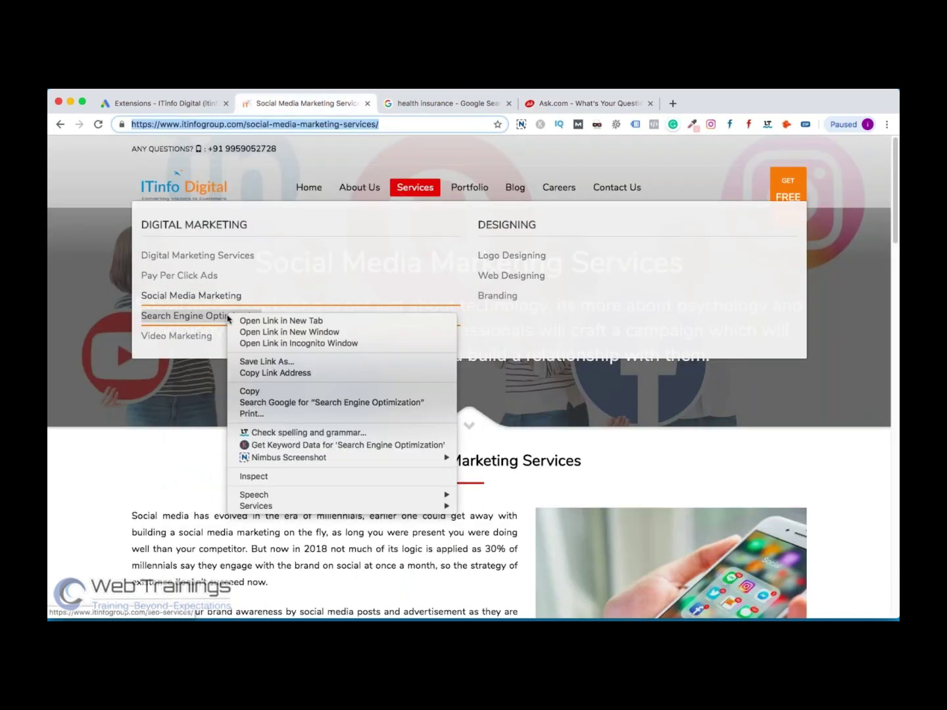
click(279, 373)
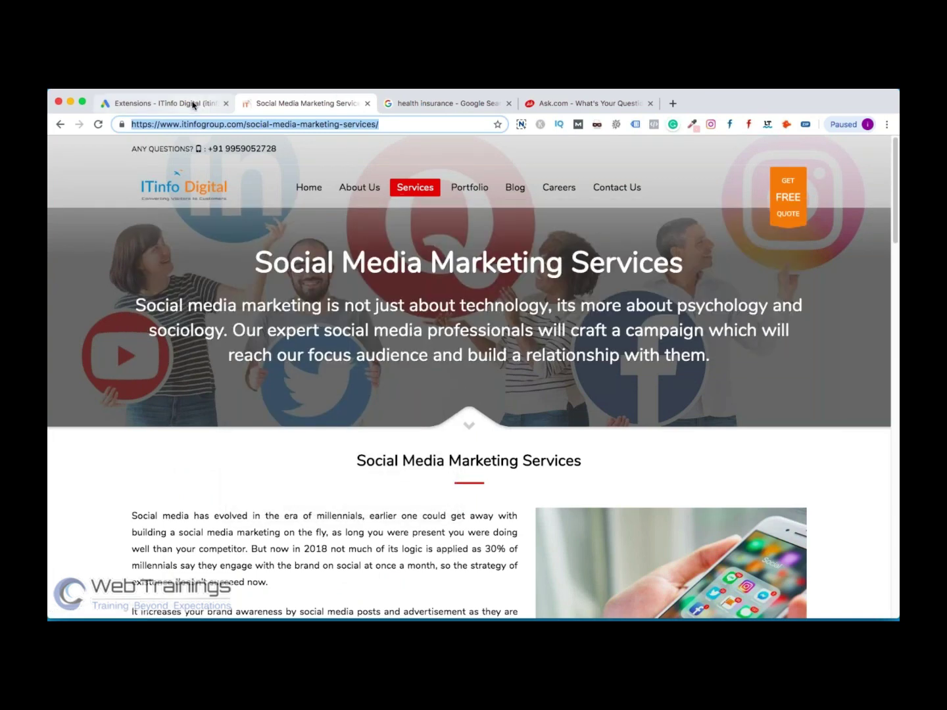
click(190, 102)
scroll(228, 414, down, 3)
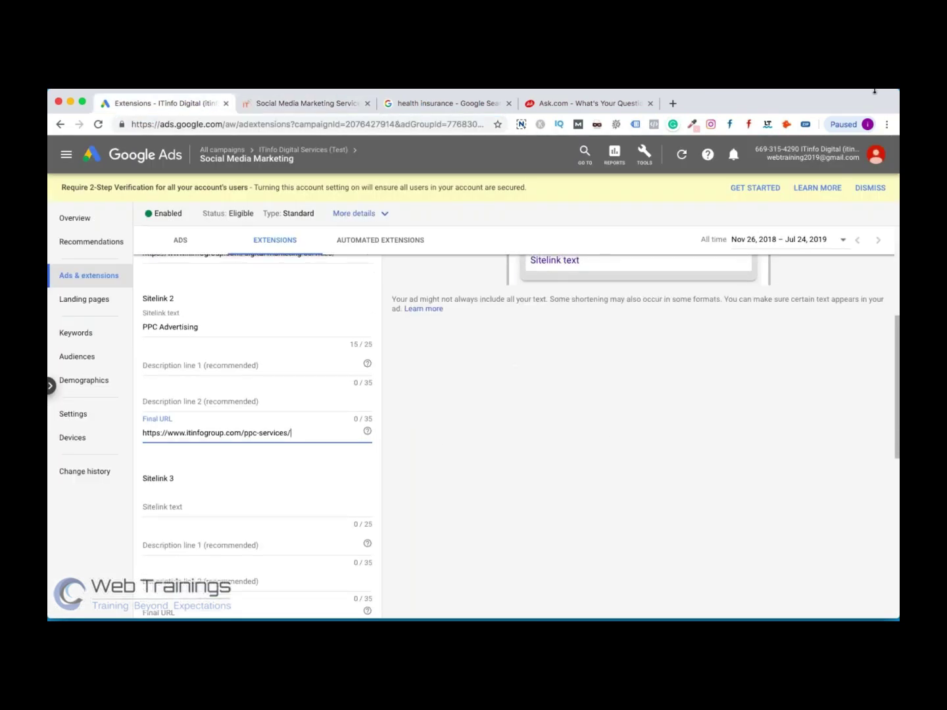
Set Sitelink 3 to 'SEO Services' with the seo-services URL, then save without sitelink descriptions.
click(316, 505)
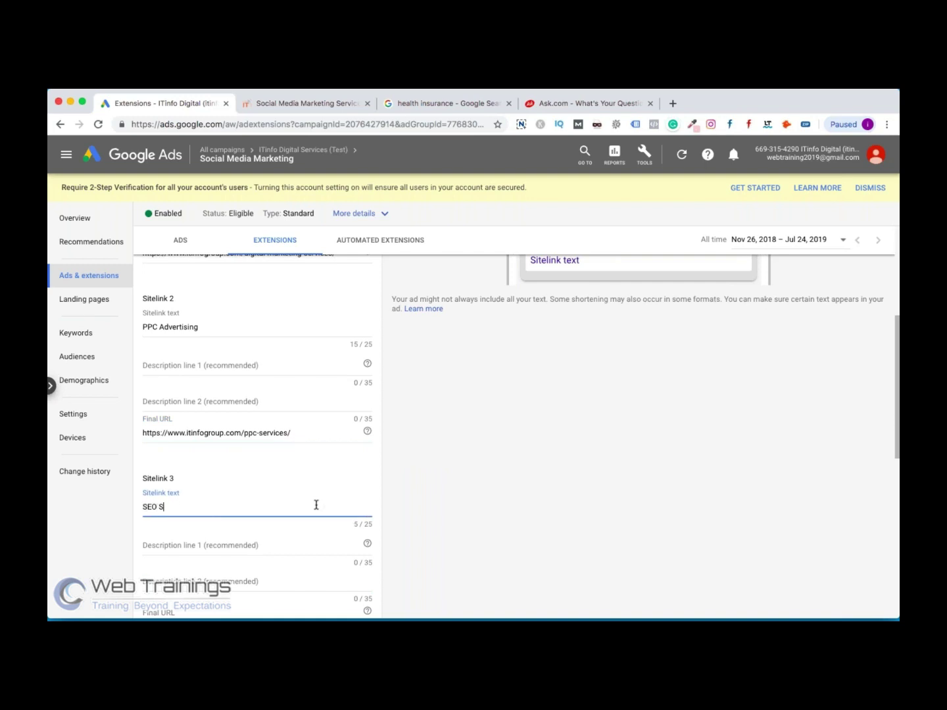
text(SEO Services)
key(Tab)
key(Tab)
key(Tab)
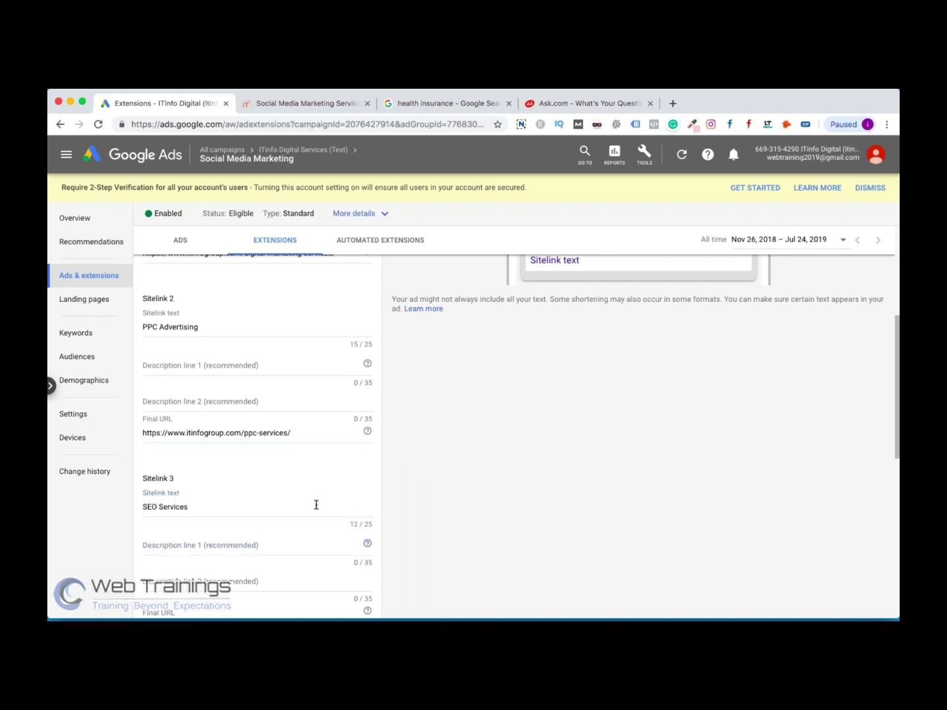
key(super+v)
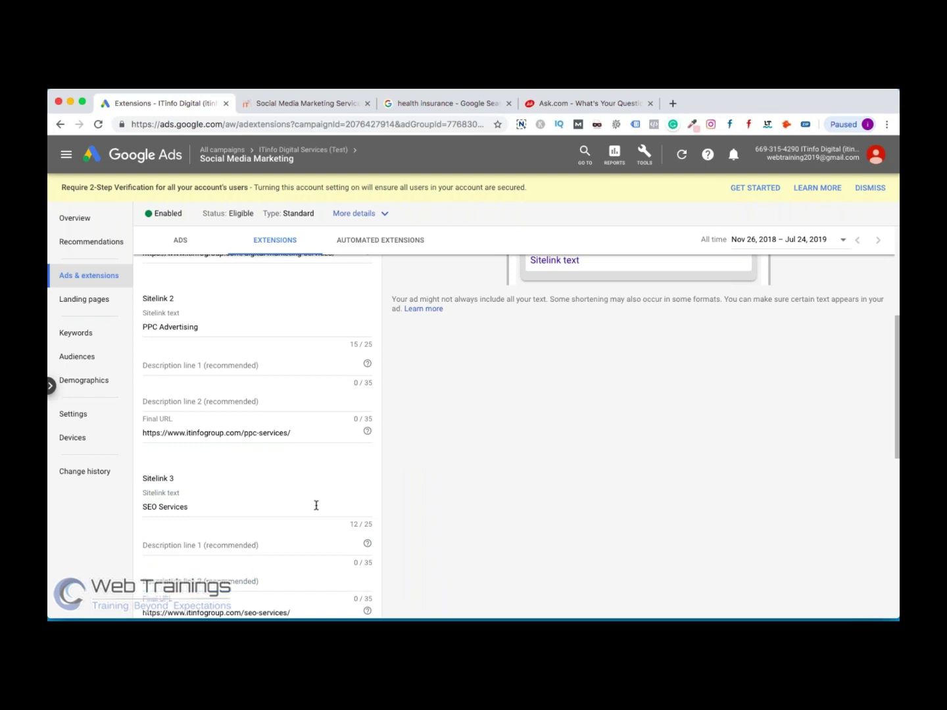
scroll(309, 519, down, 6)
click(171, 529)
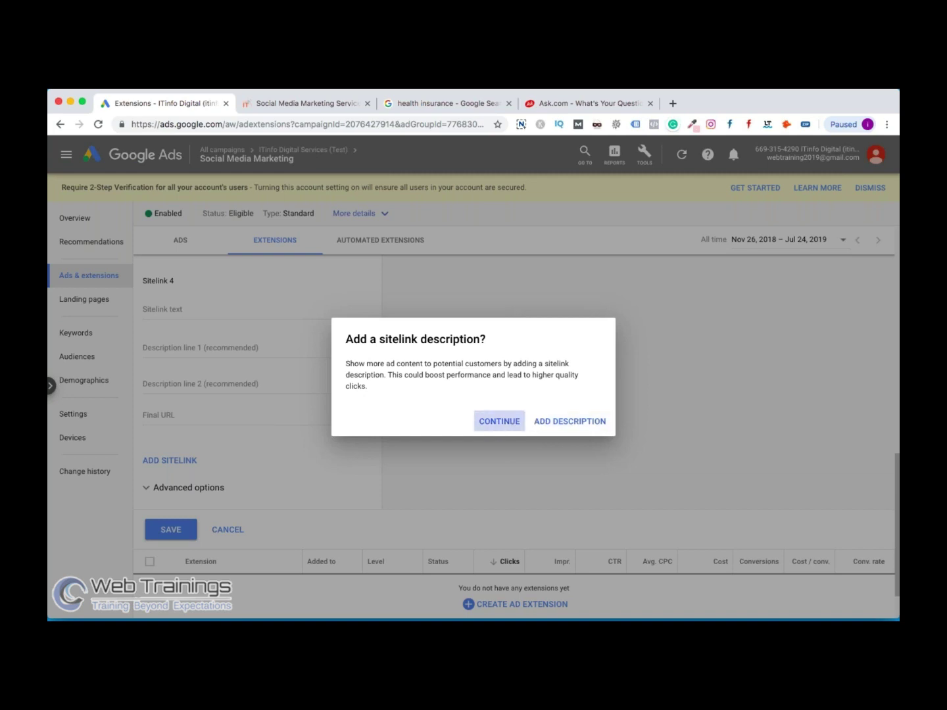
click(499, 421)
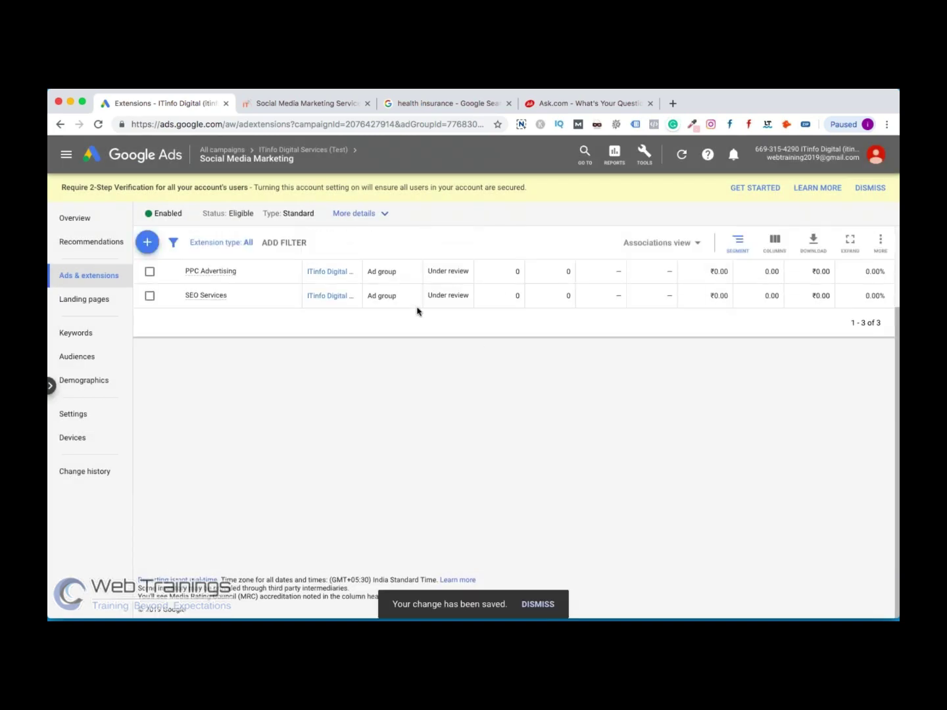
Start a callout extension with Callout text 1 '12+ Years in Industry'.
click(148, 264)
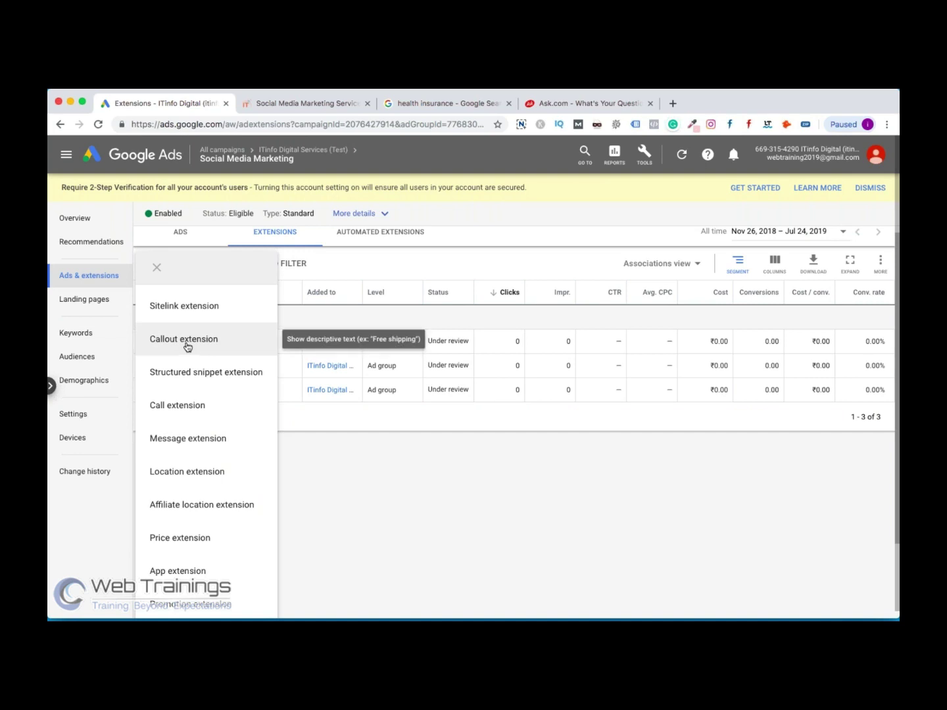
click(187, 346)
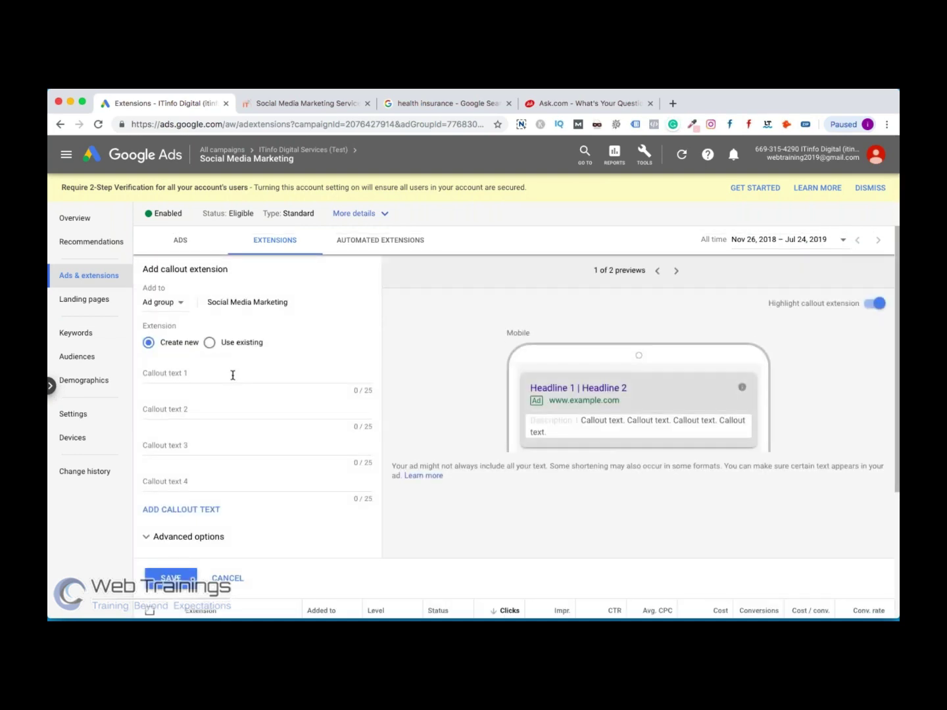
click(232, 375)
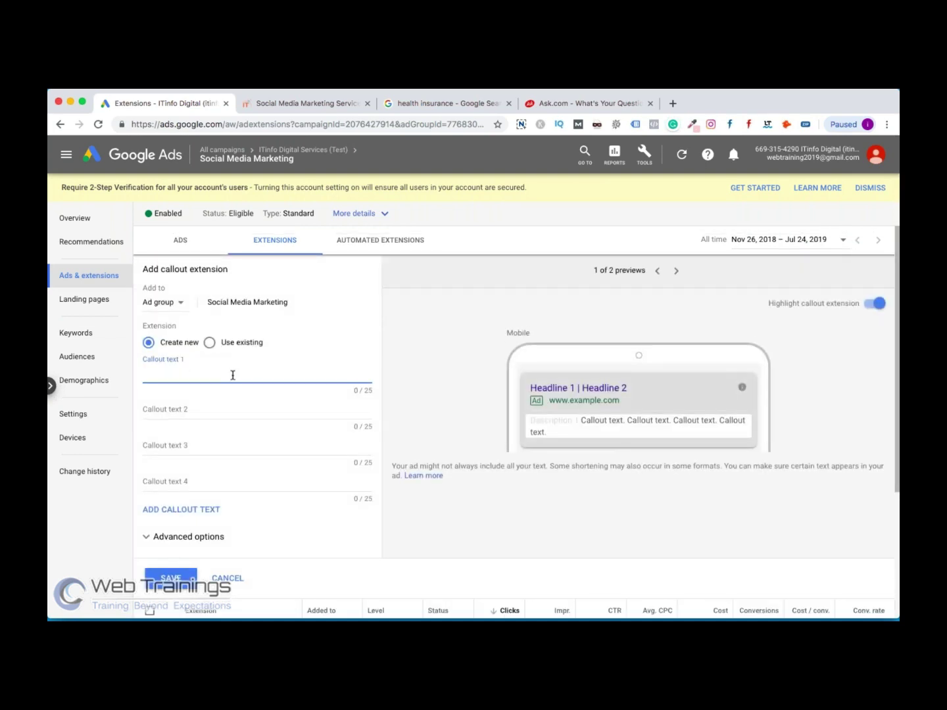
text(1)
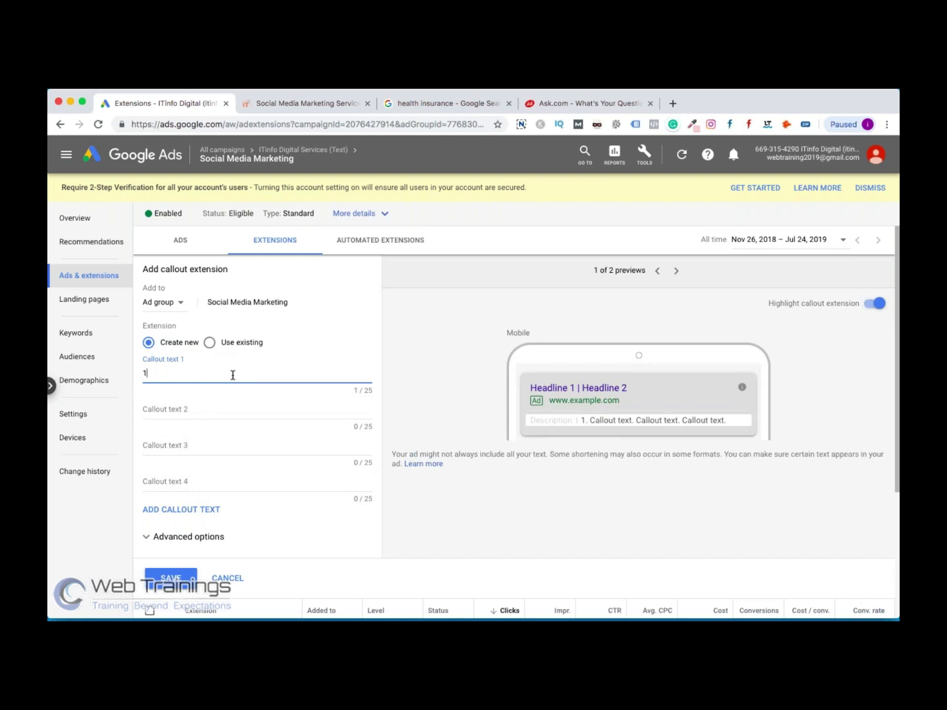
text(2+)
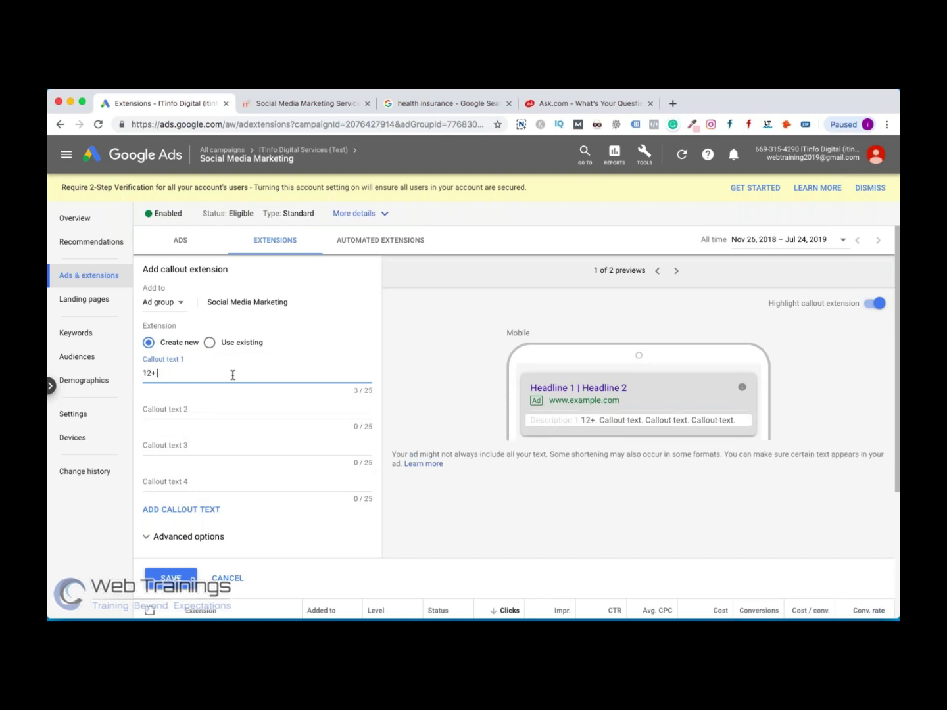
text( Years of I)
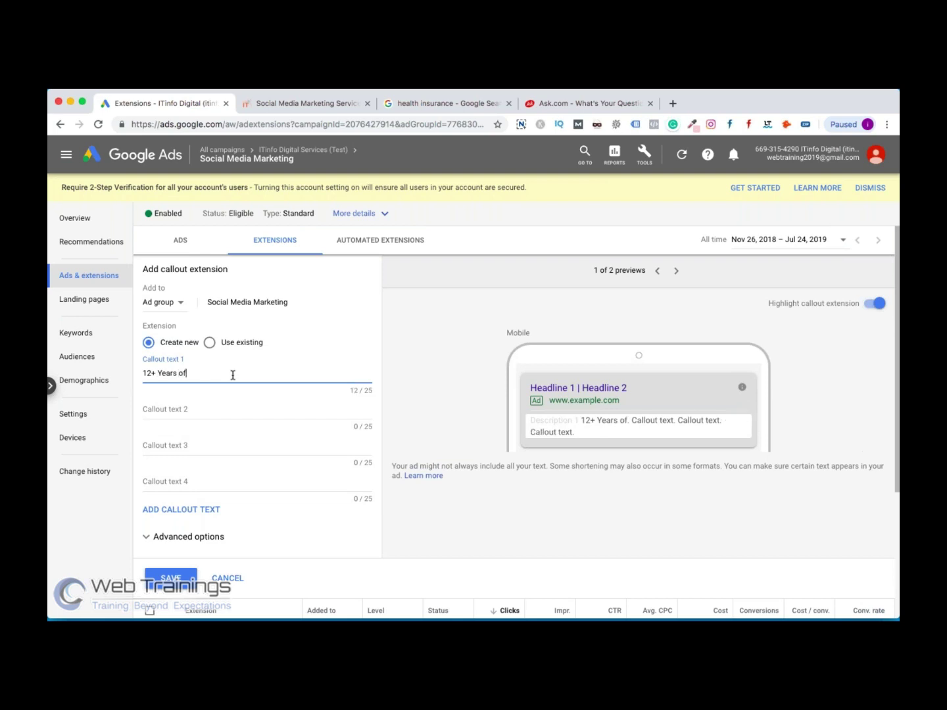
key(BackSpace)
key(BackSpace)
key(BackSpace)
key(BackSpace)
text(i)
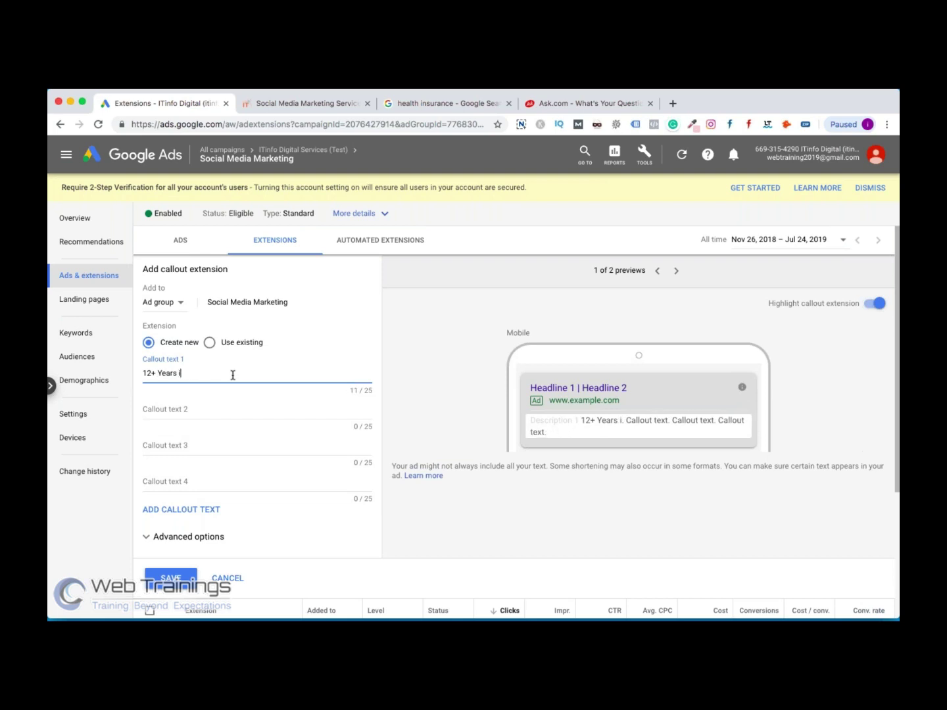
text(n Digi)
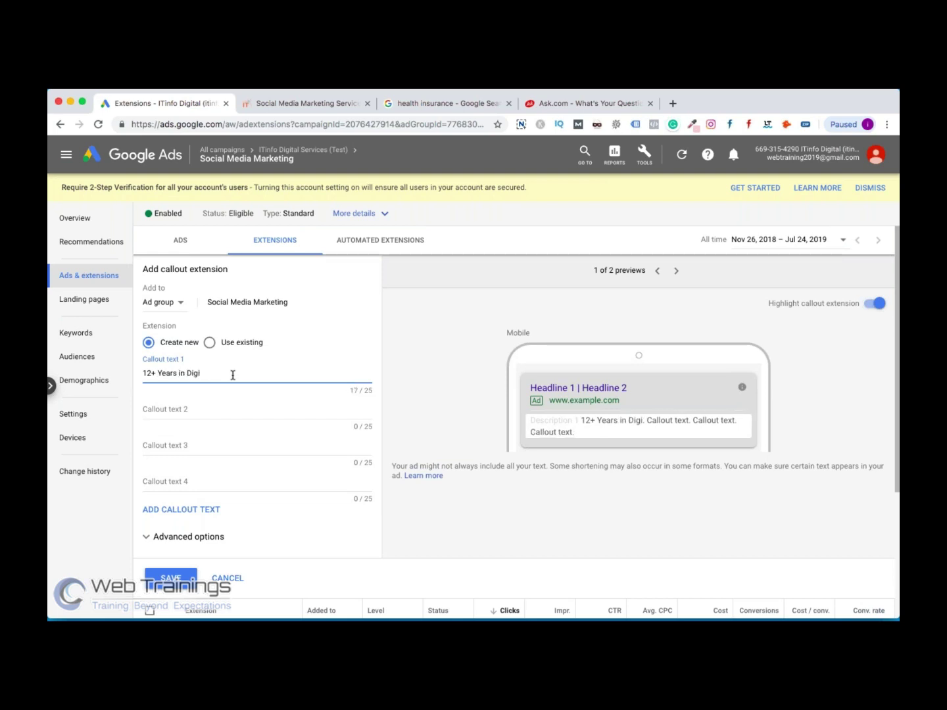
text(tal Indust)
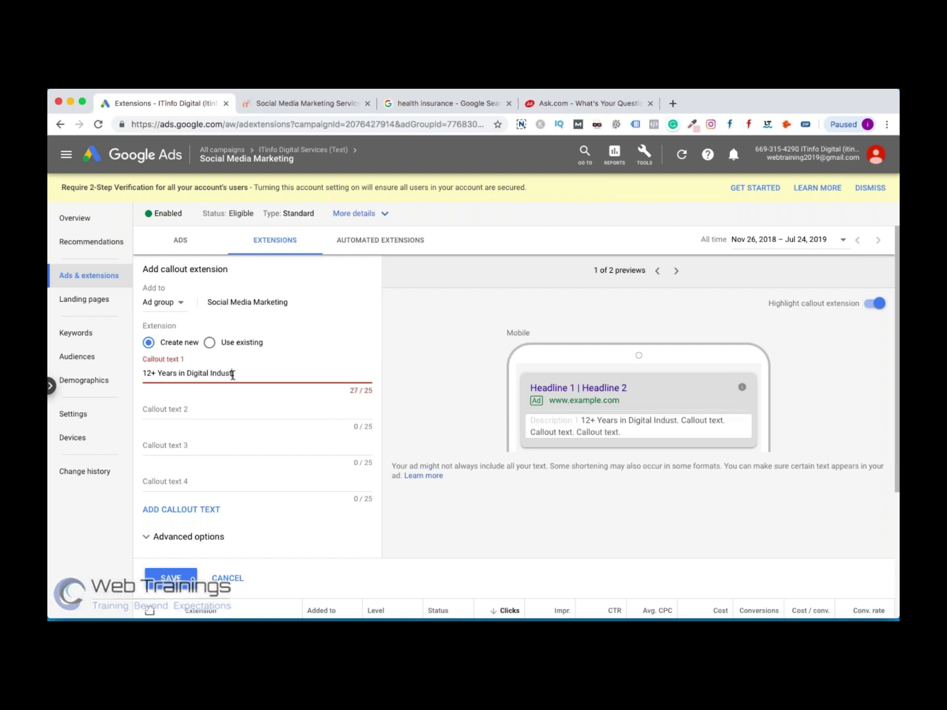
key(BackSpace)
key(BackSpace)
key(BackSpace)
key(BackSpace)
key(BackSpace)
key(BackSpace)
key(BackSpace)
key(BackSpace)
key(BackSpace)
key(BackSpace)
key(BackSpace)
key(BackSpace)
key(BackSpace)
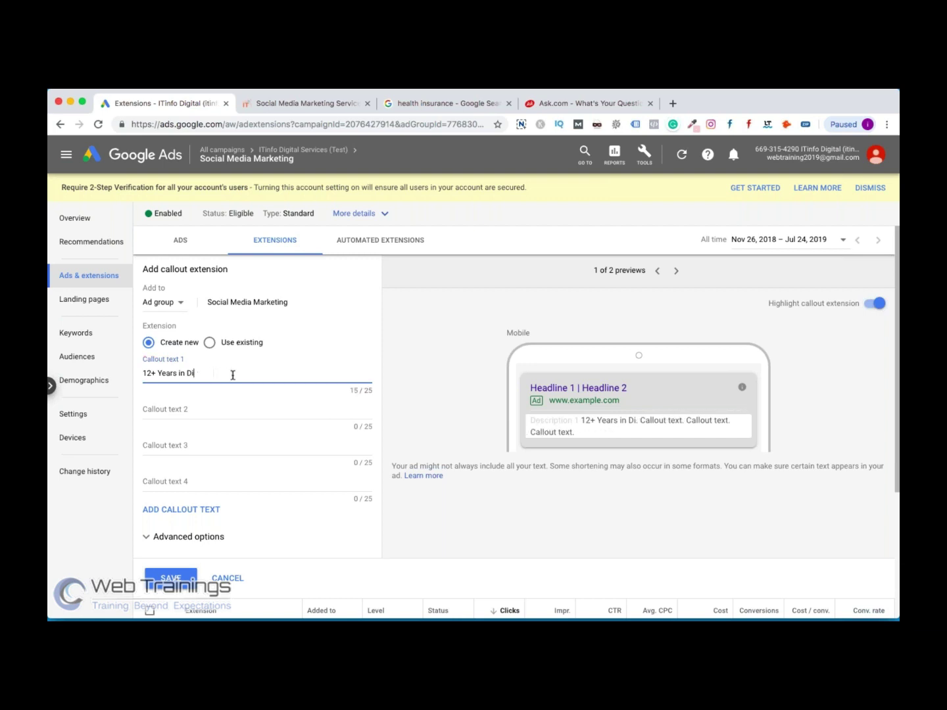
key(BackSpace)
key(BackSpace)
key(BackSpace)
key(BackSpace)
key(BackSpace)
text(in Id)
key(BackSpace)
text(ndustry)
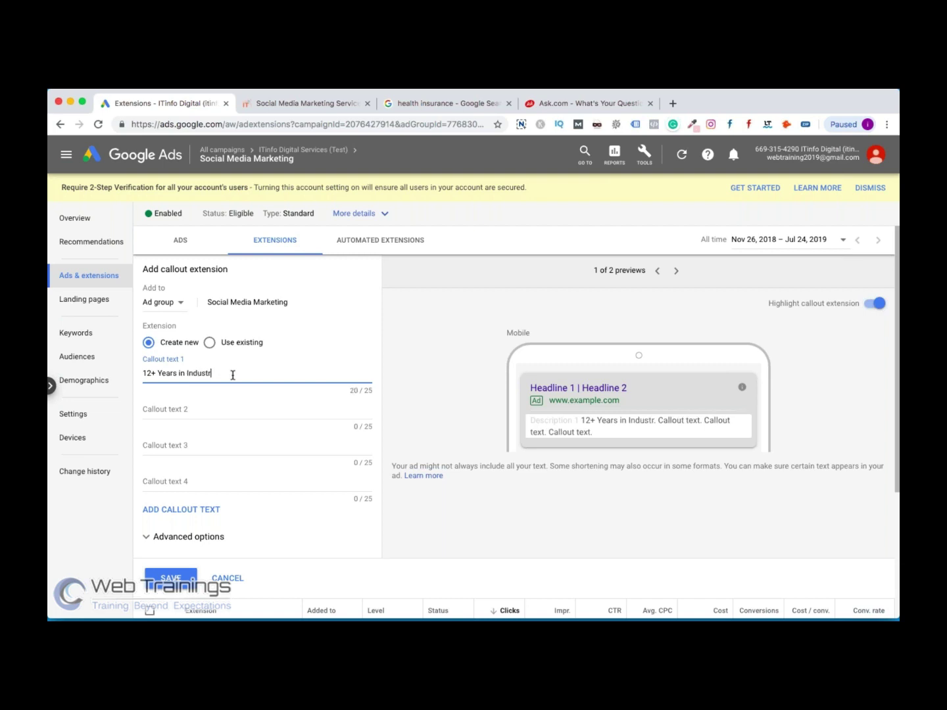
Add callouts '200+ Clients', 'High ROI' and 'Blue Ocean Strategies', and save the extension.
key(Tab)
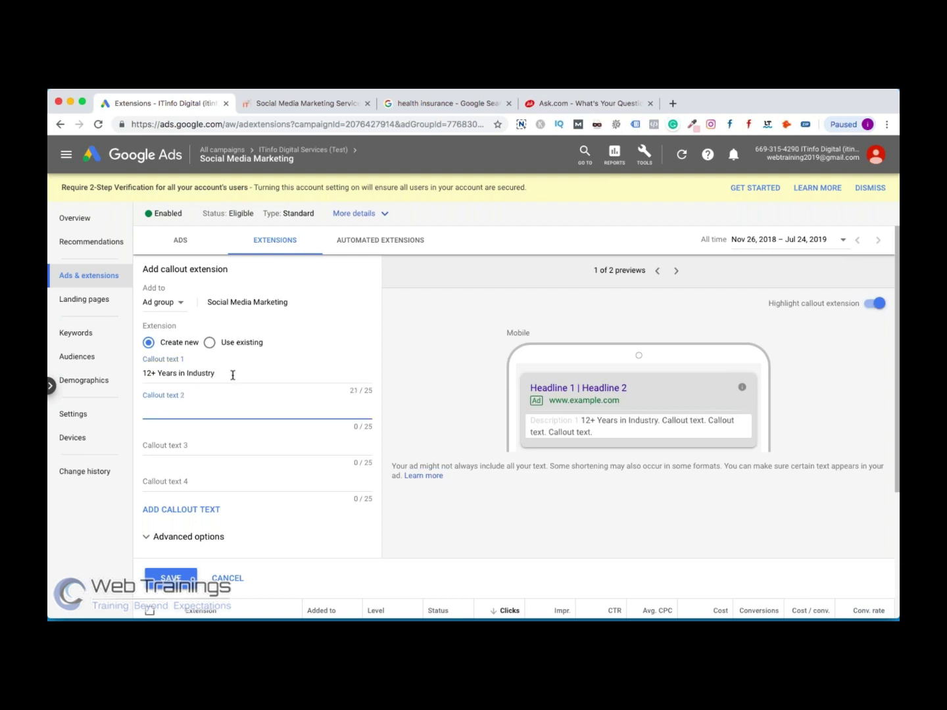
text(20)
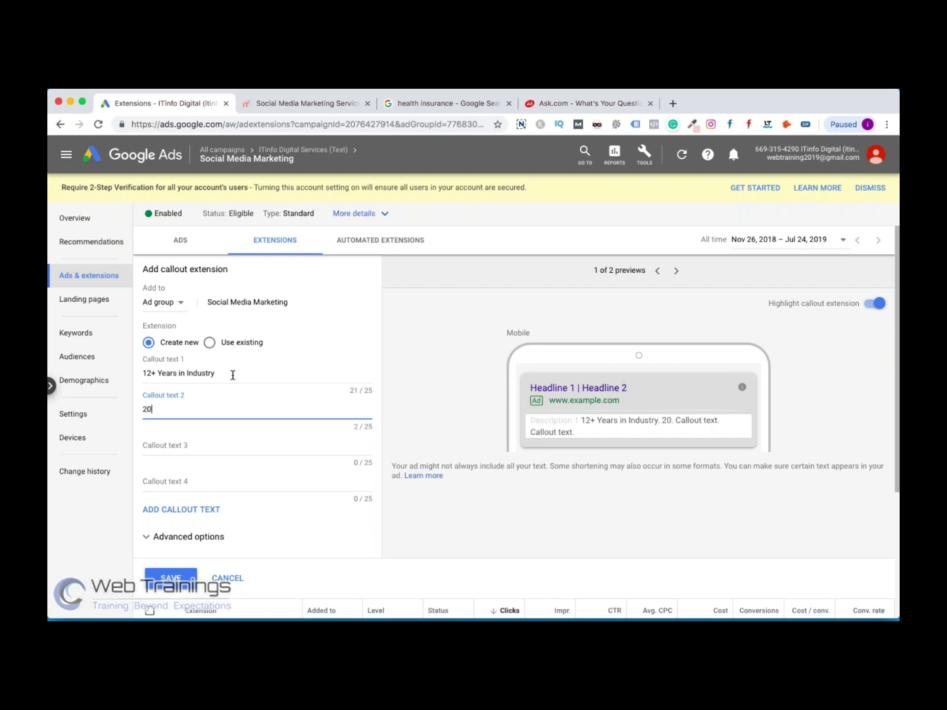
text(0+ Clients)
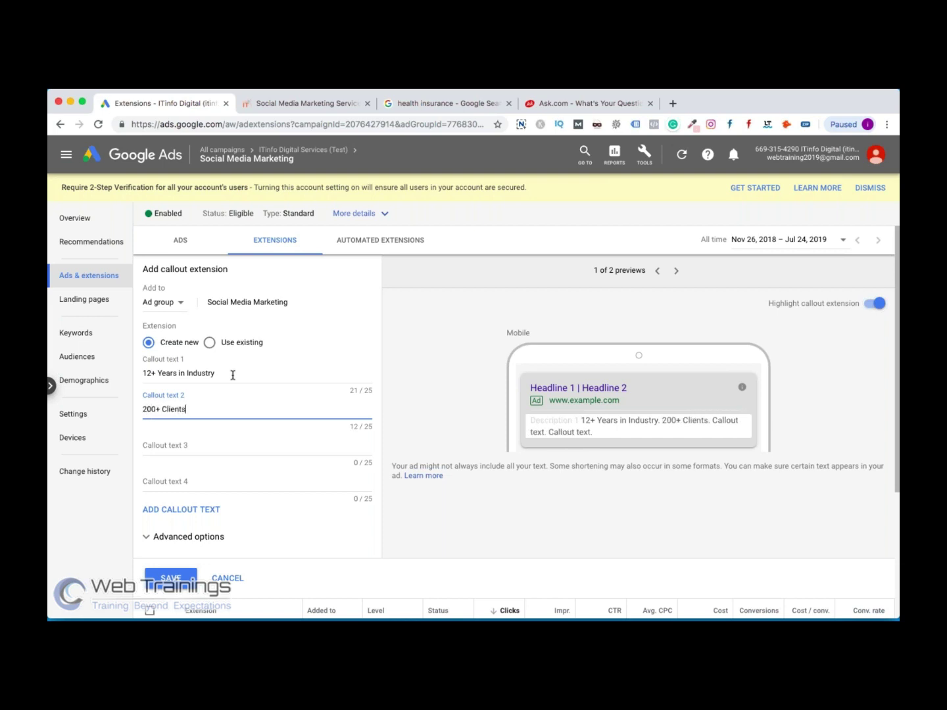
key(Tab)
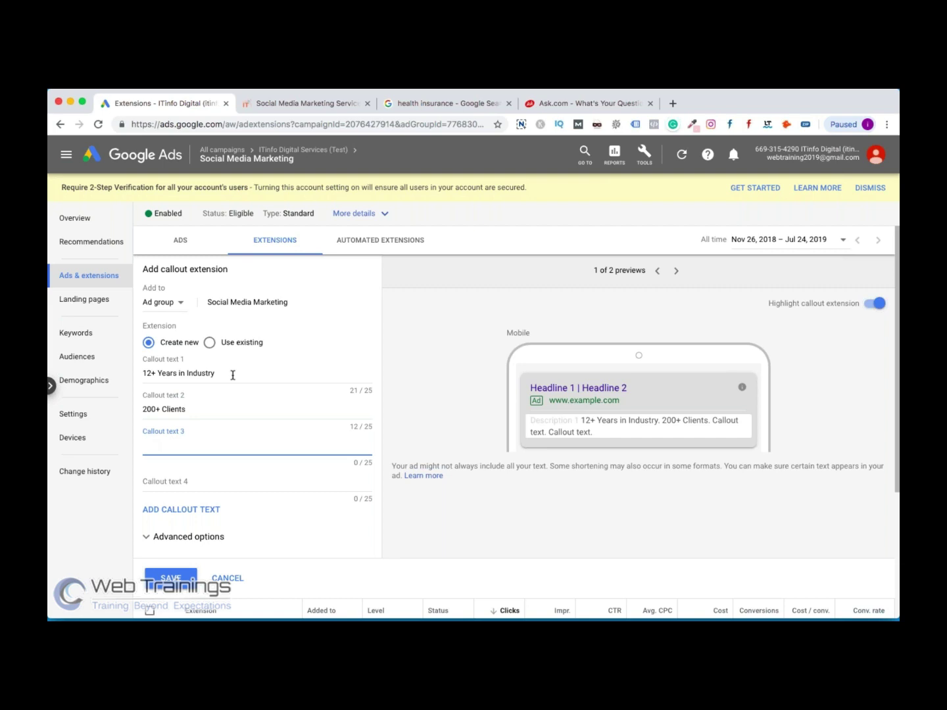
text(High ROI)
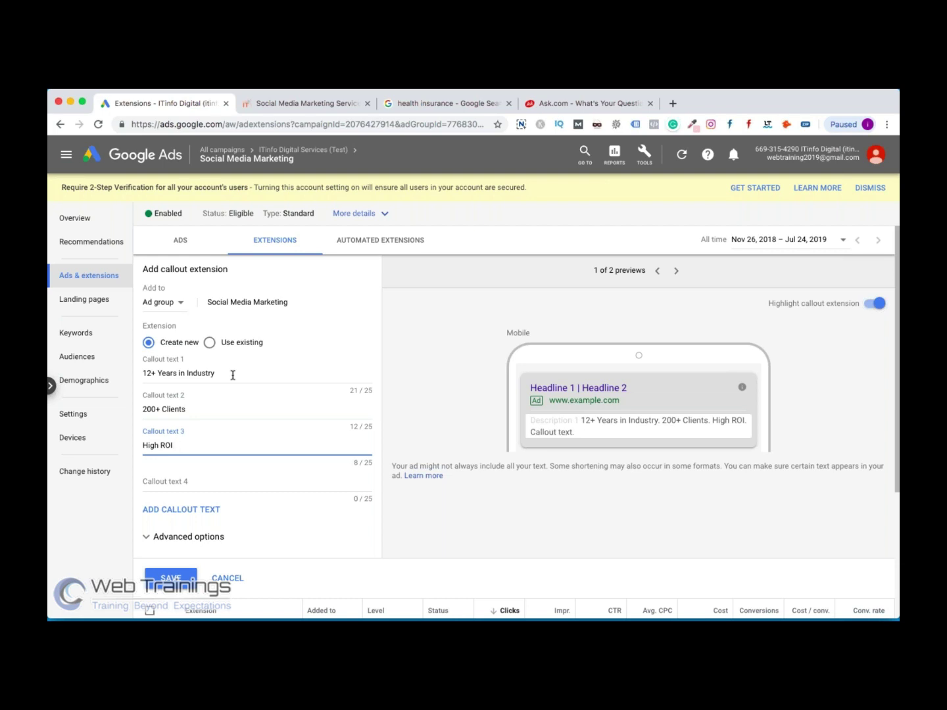
key(Tab)
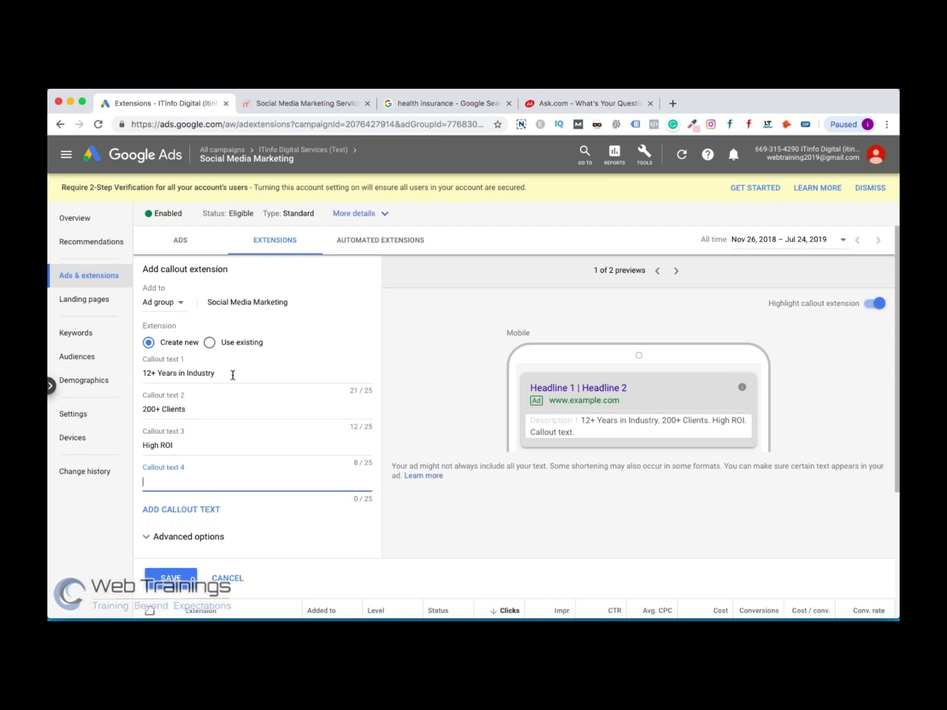
text(Blue Ocean Stra)
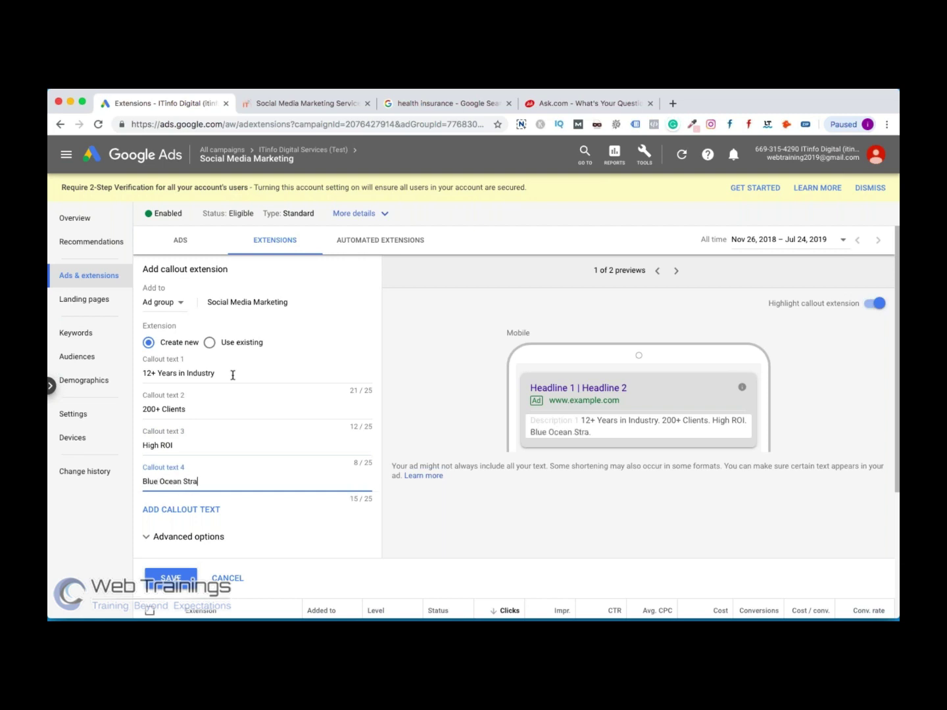
text(tegies)
click(170, 578)
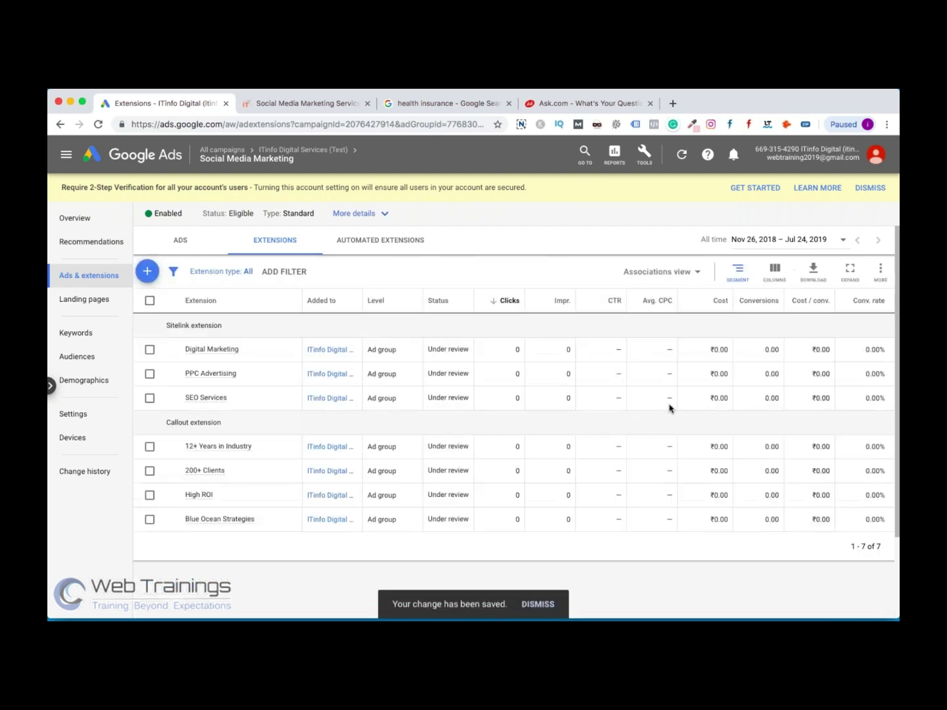
Start a campaign-level call extension and enter the business phone number.
click(147, 271)
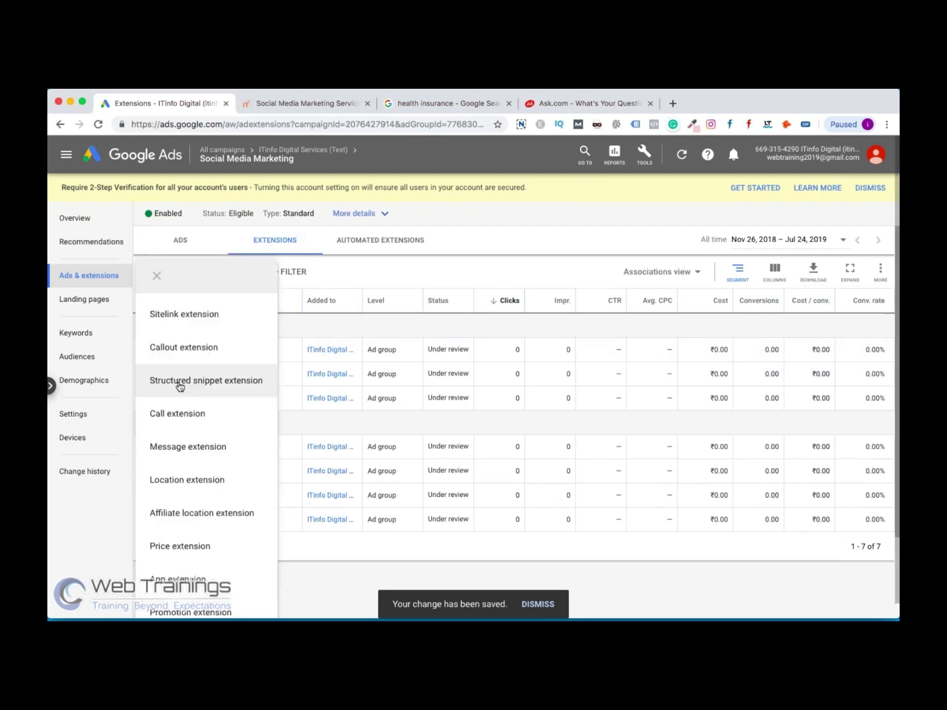
click(183, 419)
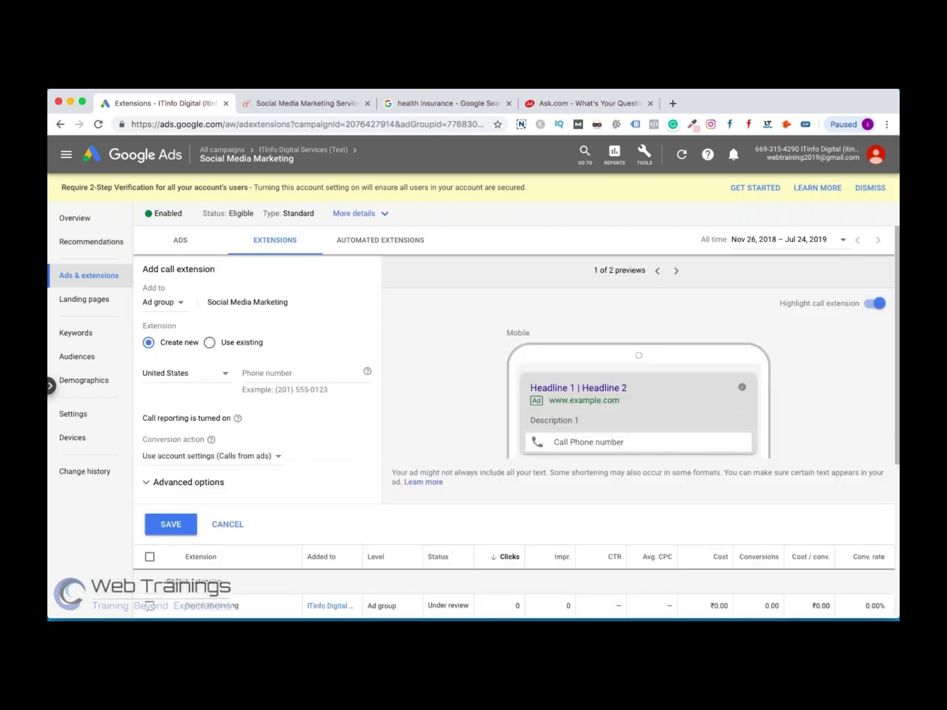
click(178, 310)
click(181, 336)
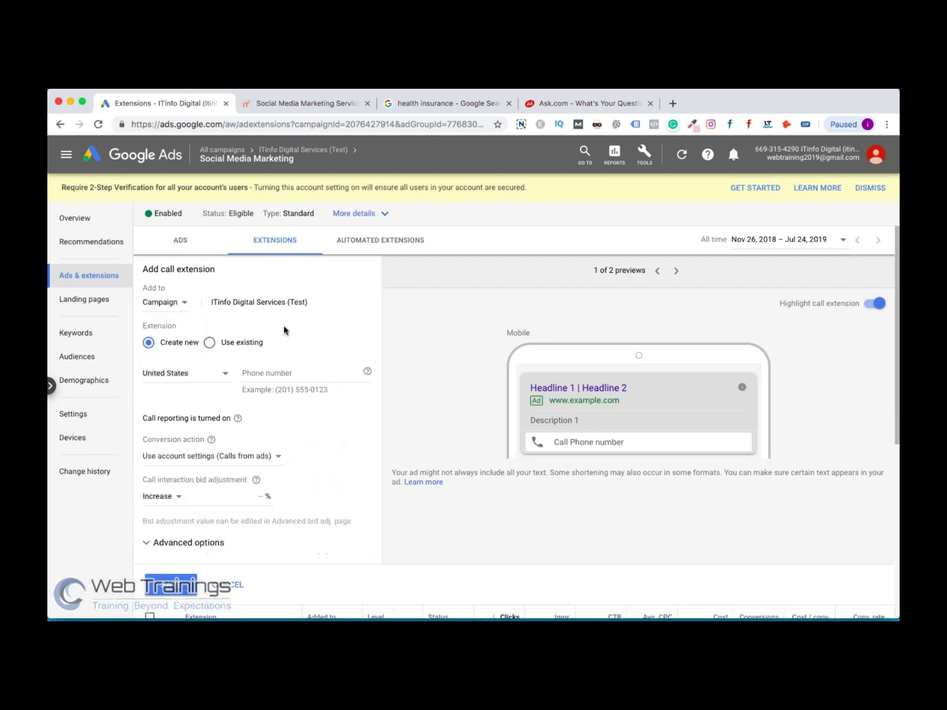
click(281, 376)
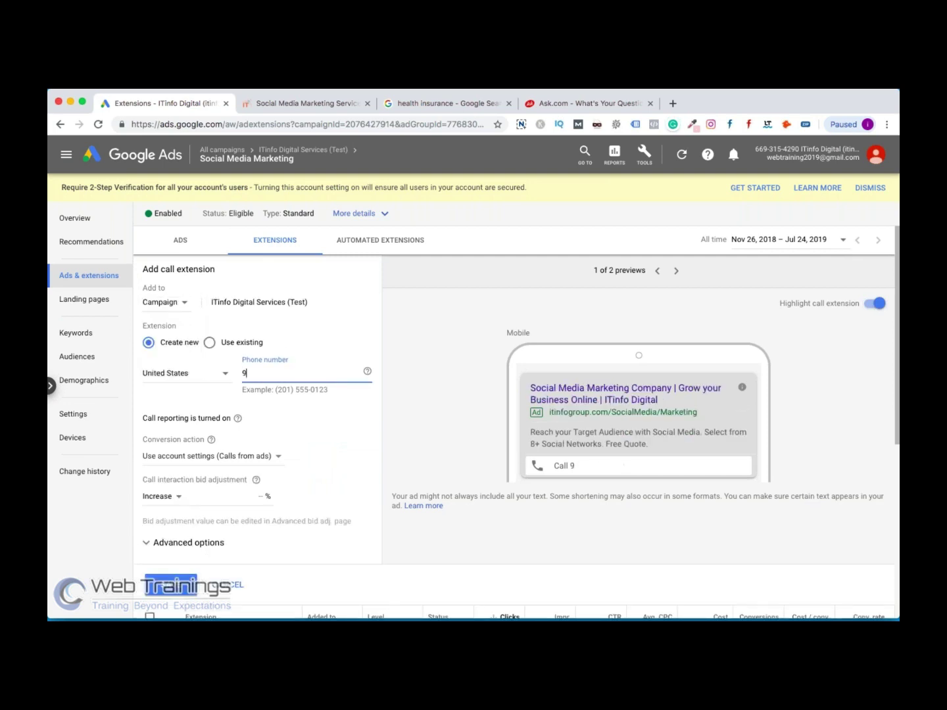
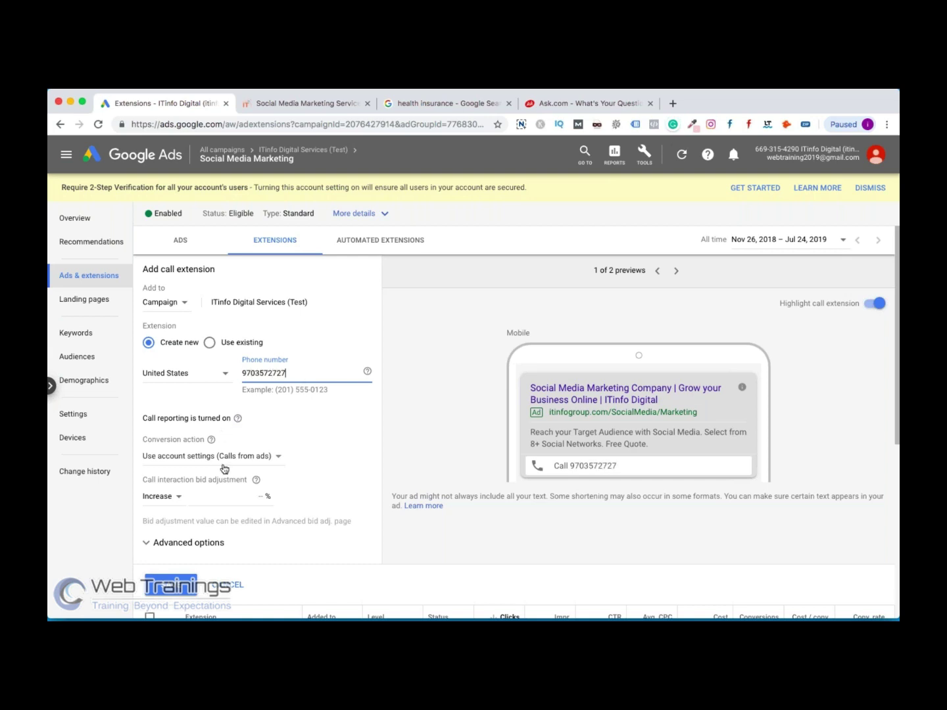
Set the conversion action to None, compare desktop and mobile previews, and save the call extension.
click(167, 498)
click(278, 456)
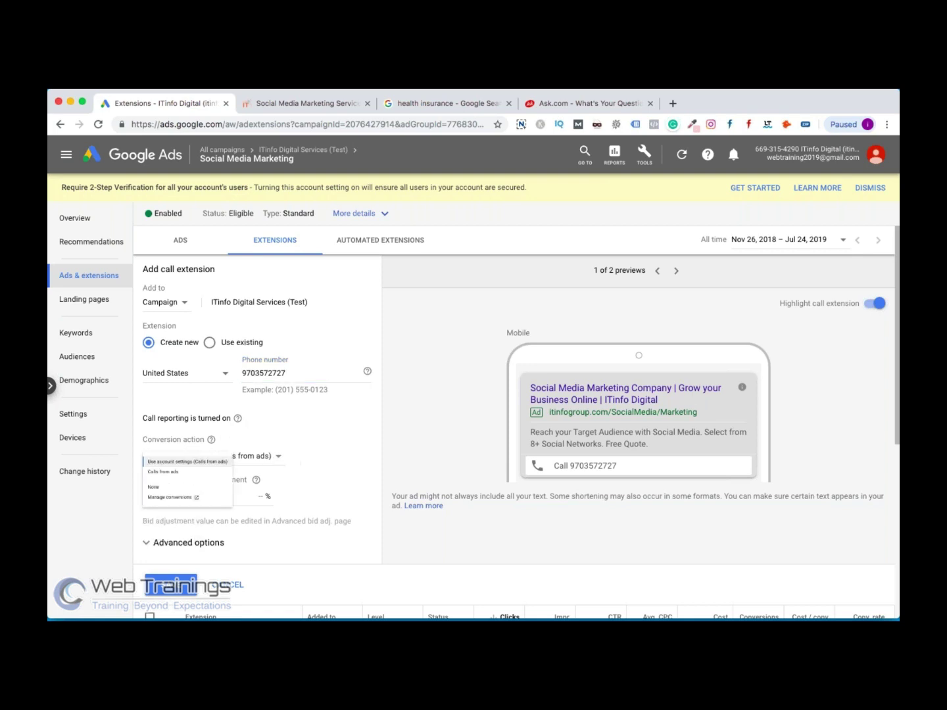
click(204, 520)
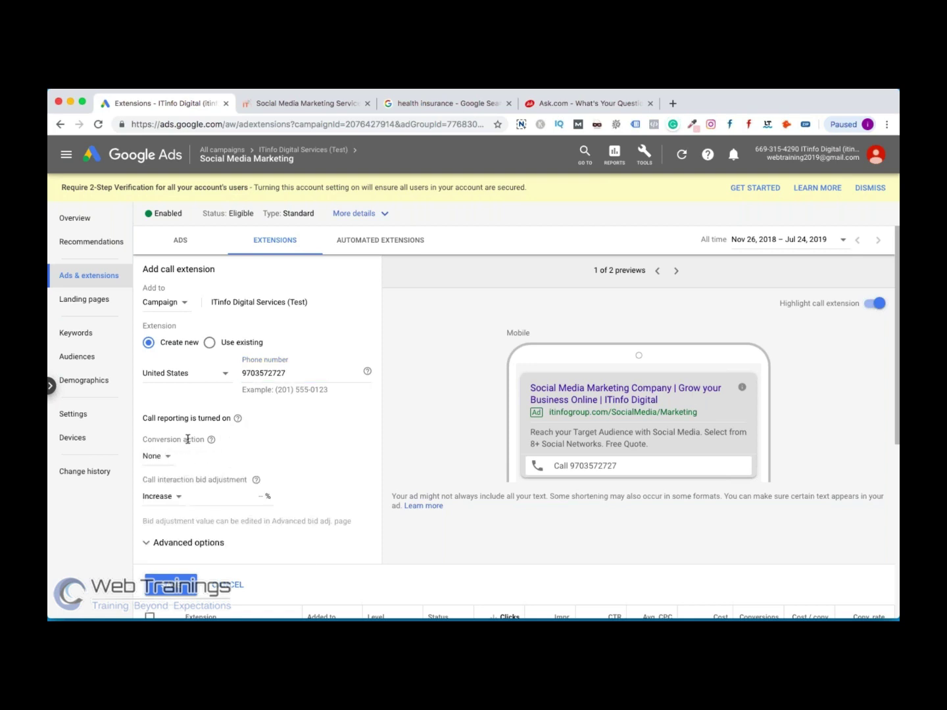
scroll(236, 427, down, 1)
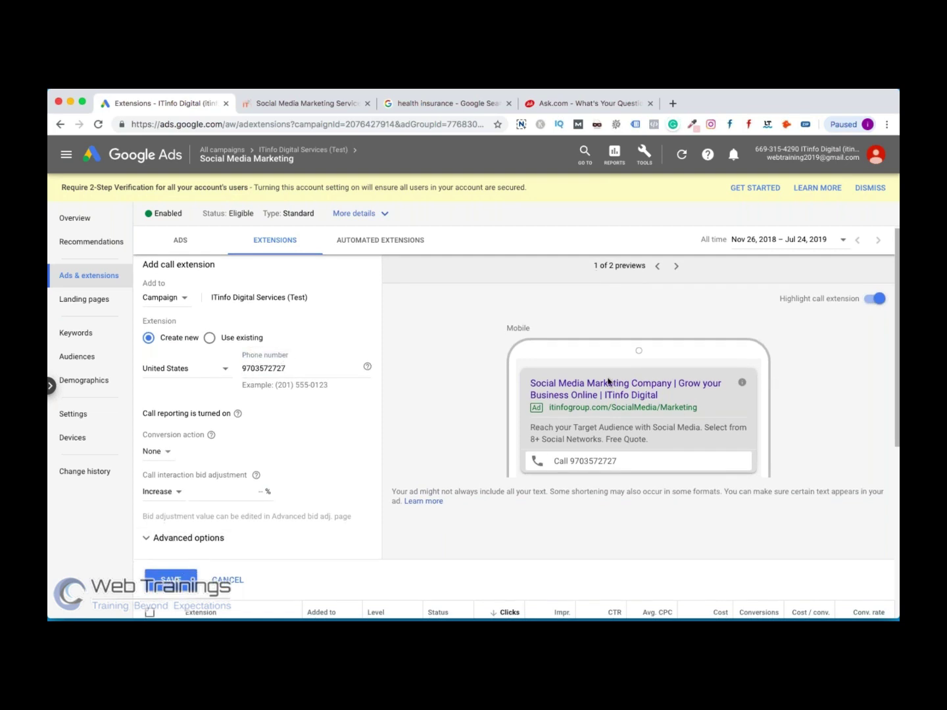
click(676, 266)
click(656, 266)
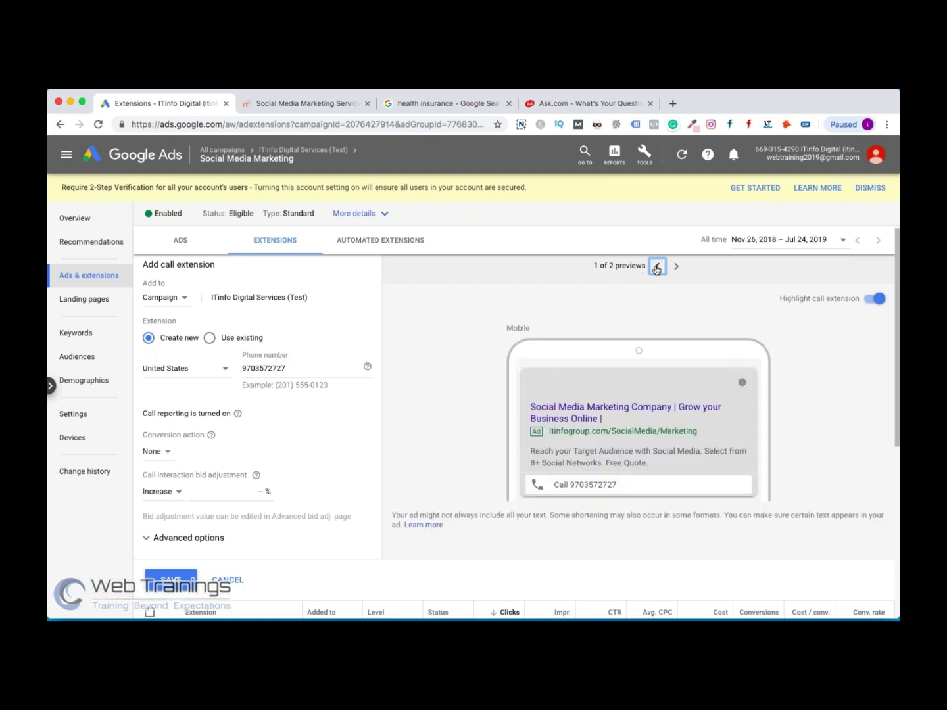
click(676, 266)
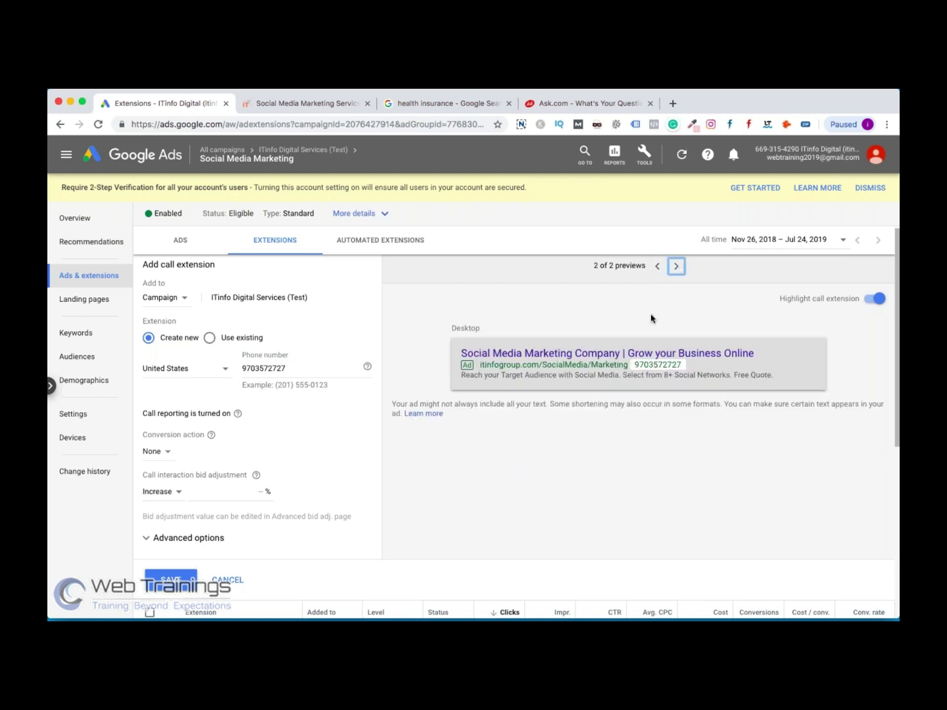
click(657, 266)
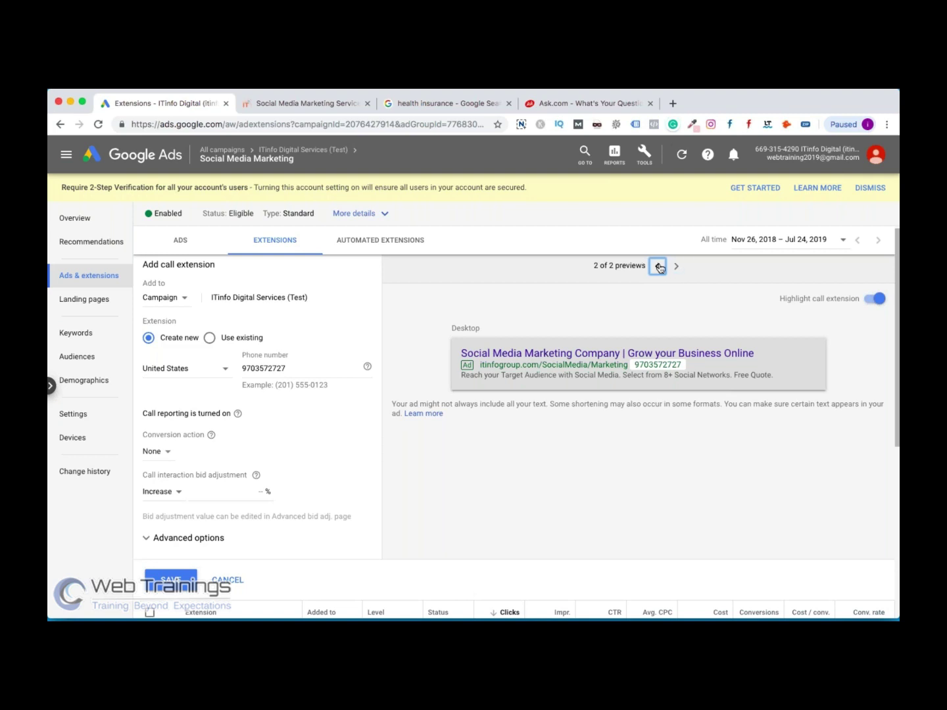
click(172, 587)
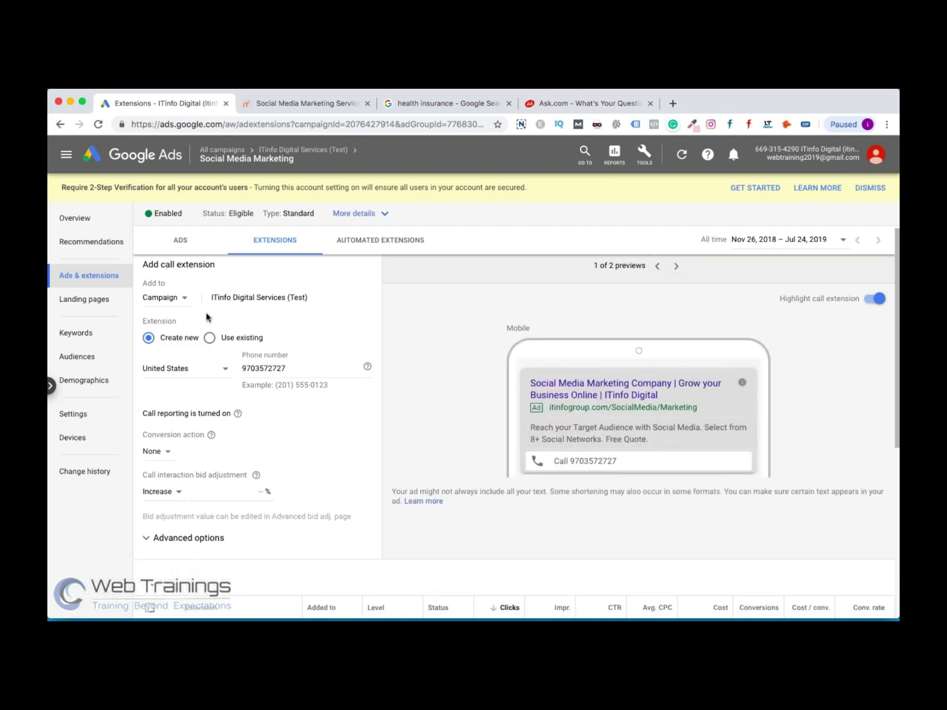
click(155, 273)
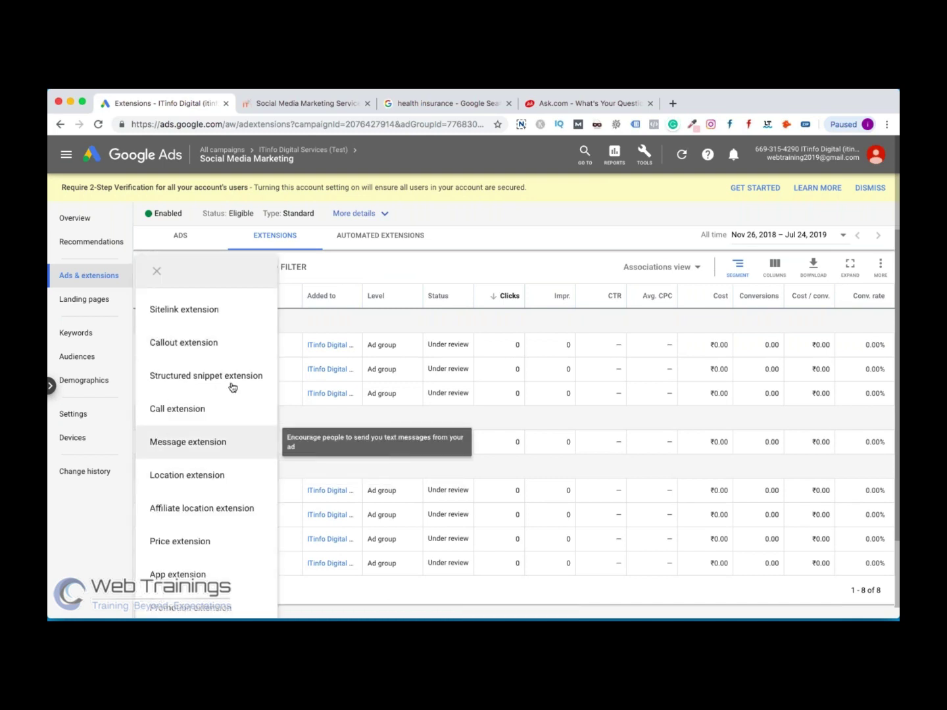
Dismiss the 2-Step Verification notice and open the Social Media Marketing ads list showing Under review.
click(851, 191)
click(851, 191)
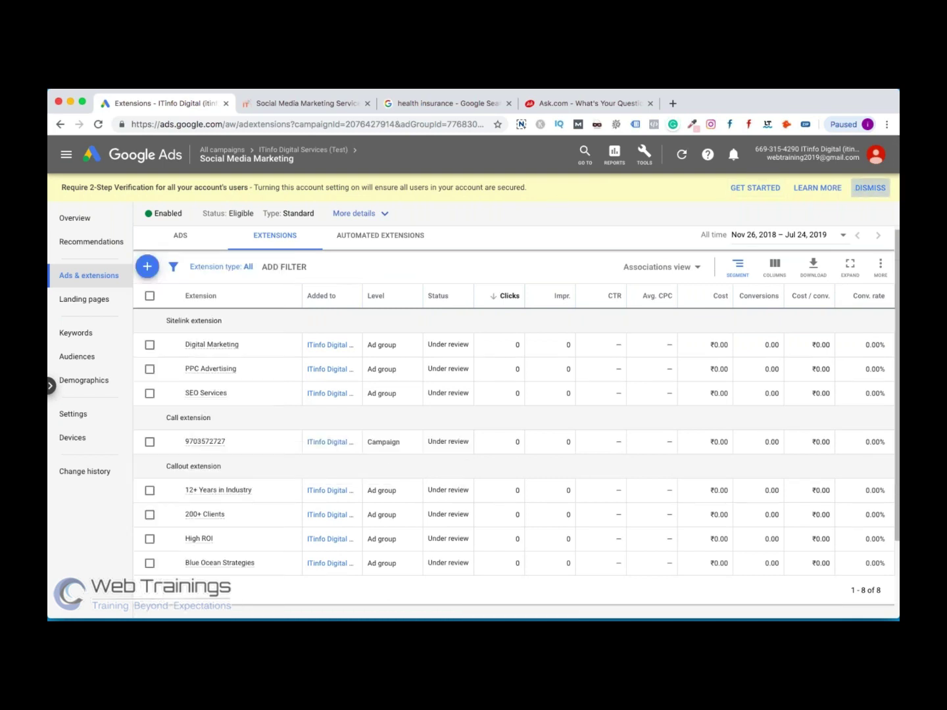
click(115, 194)
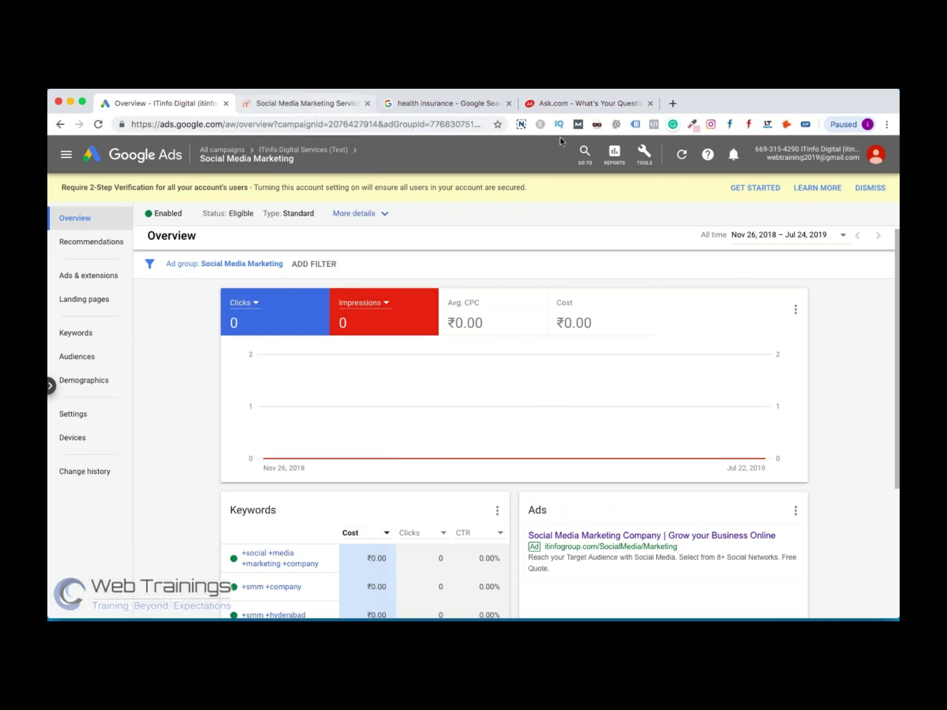
click(454, 105)
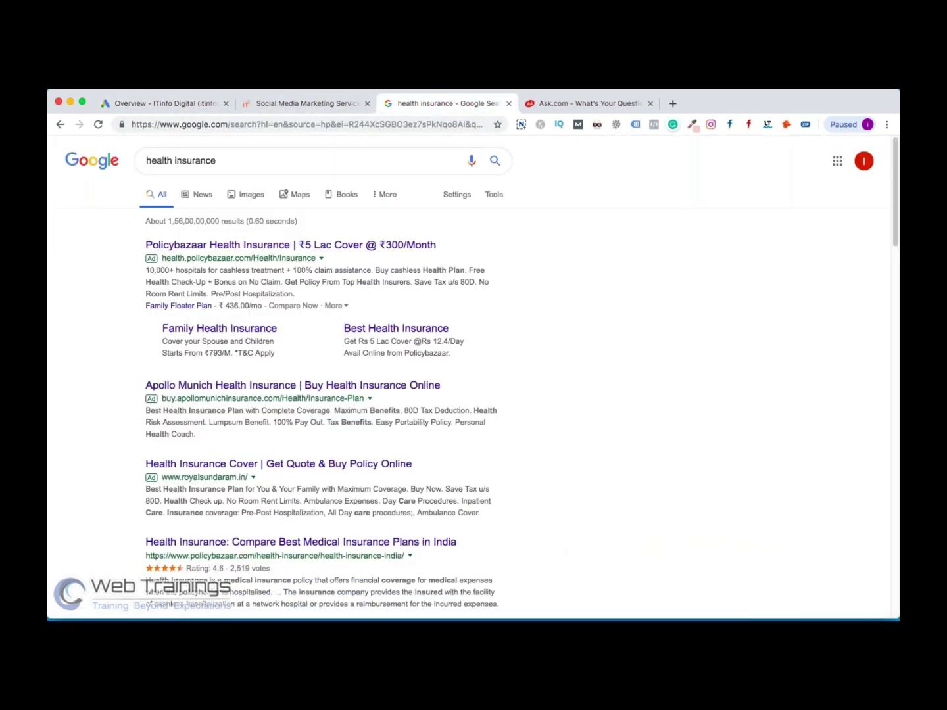
click(158, 103)
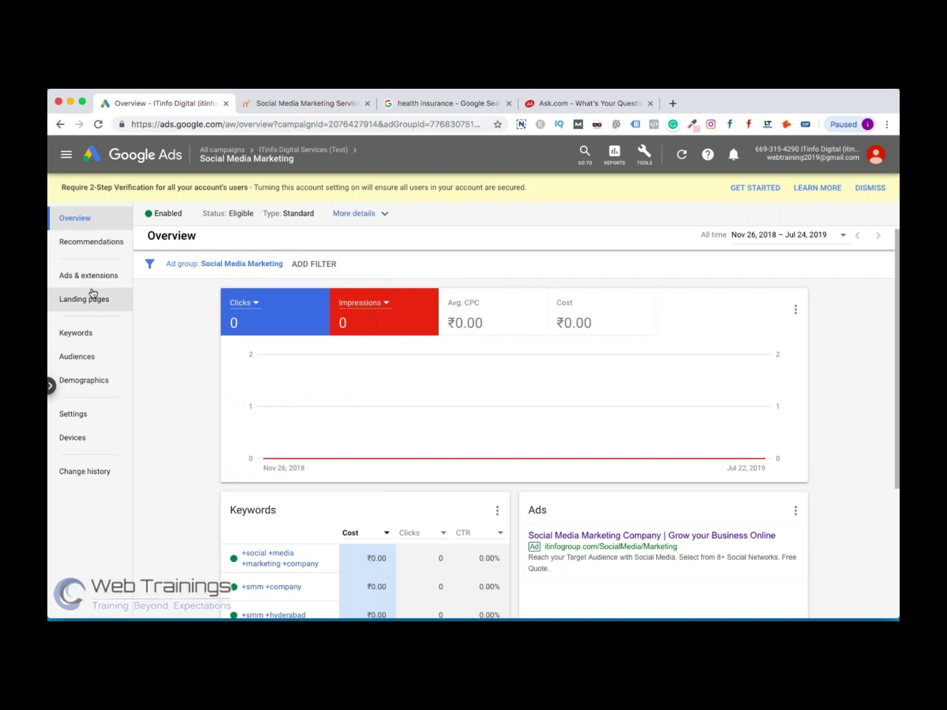
click(67, 276)
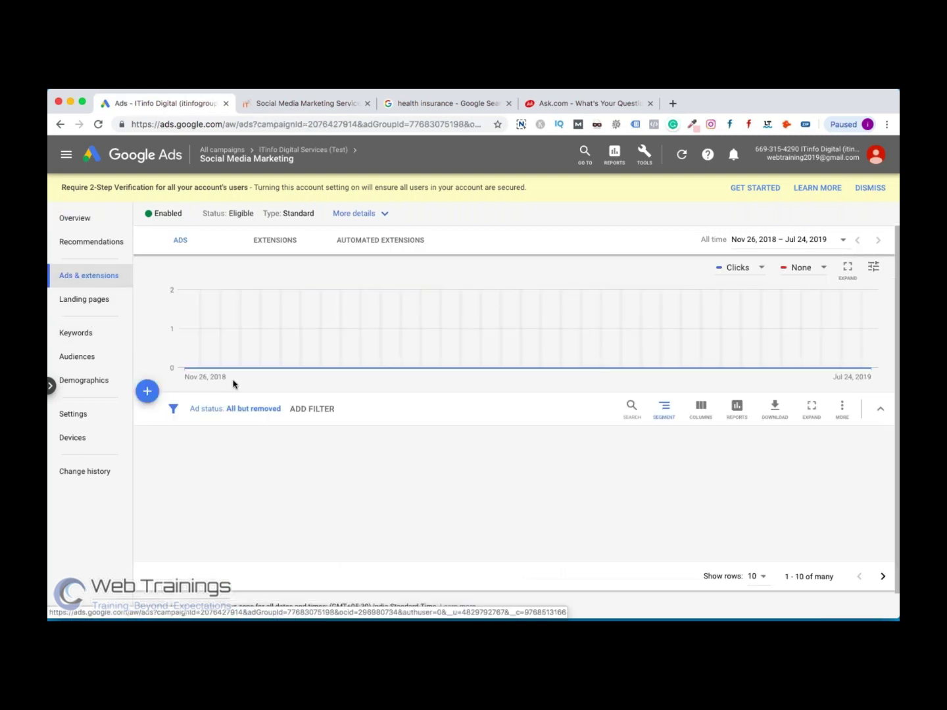
scroll(366, 455, down, 1)
drag(367, 455, 407, 457)
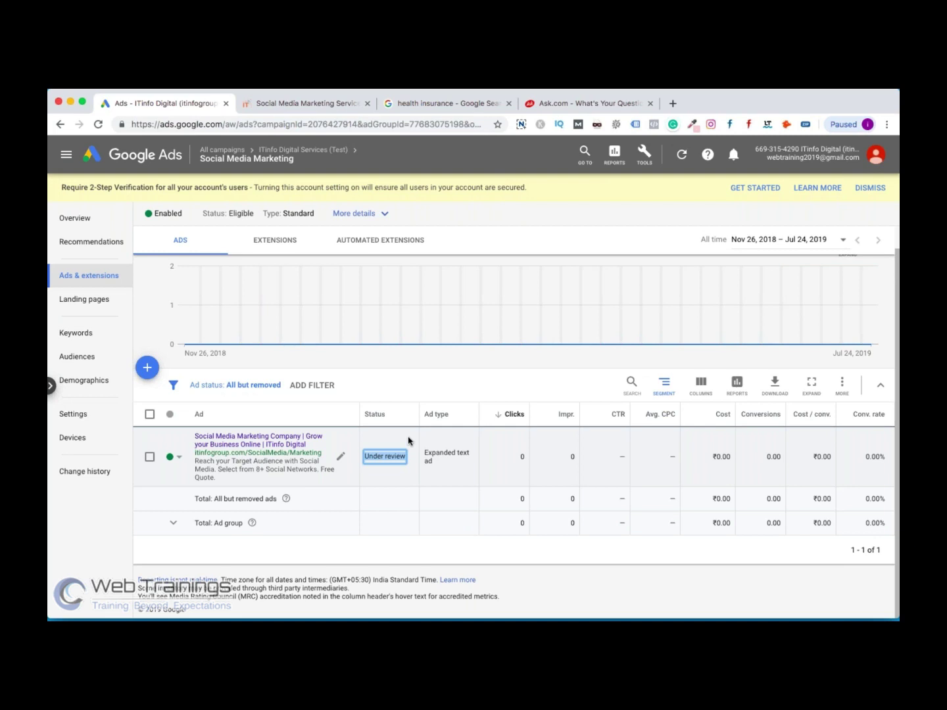
Search Google for 'social media marketing company'.
click(435, 103)
text(social )
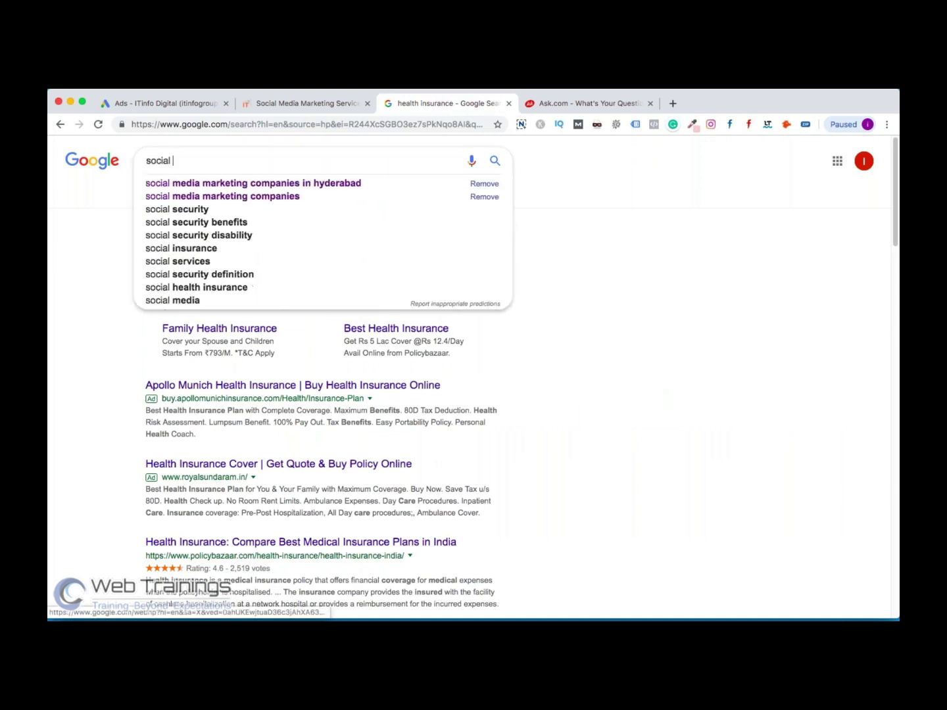
text(media marketing coma)
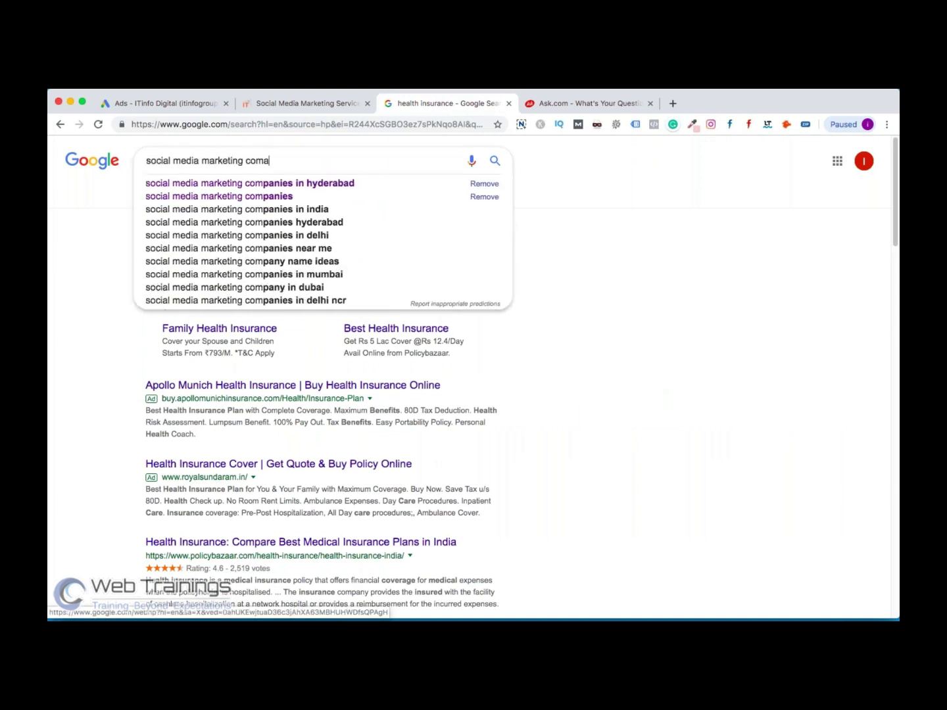
key(BackSpace)
text(pany)
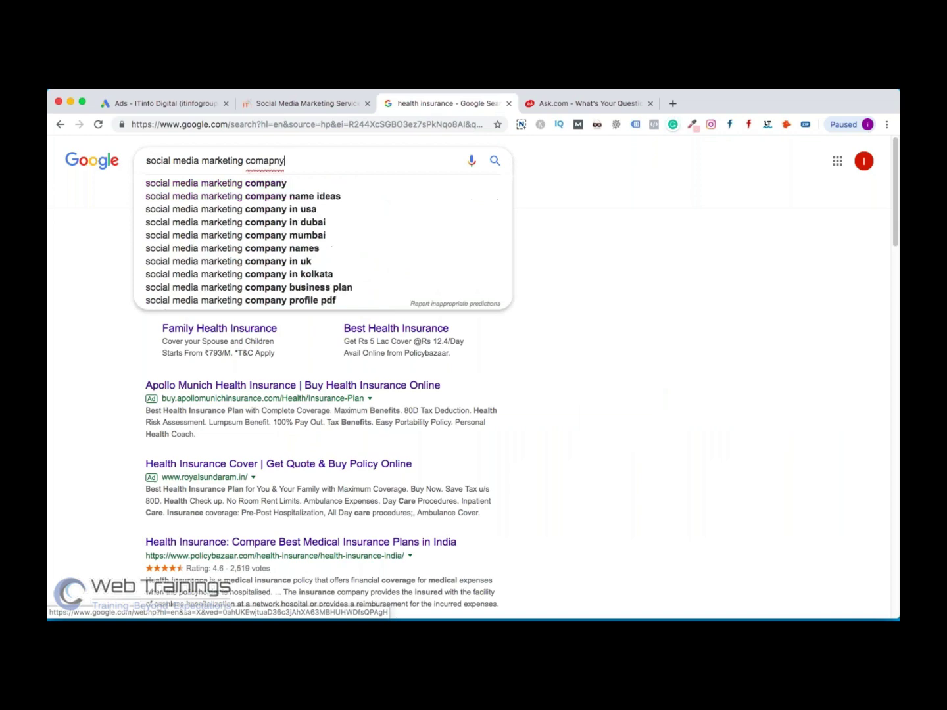
key(BackSpace)
key(BackSpace)
key(BackSpace)
text(any)
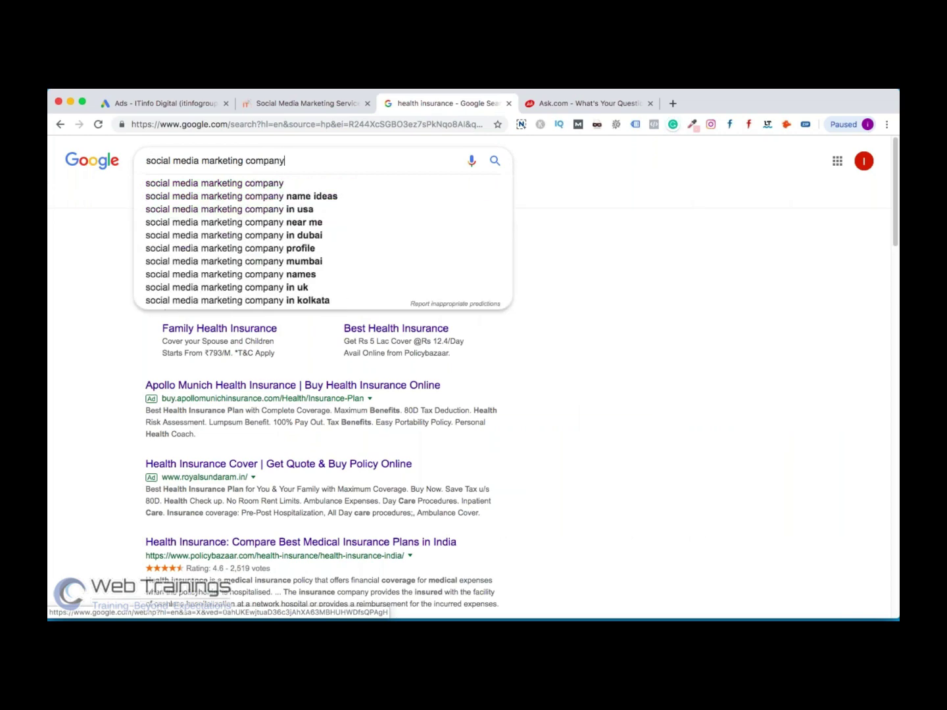
key(Return)
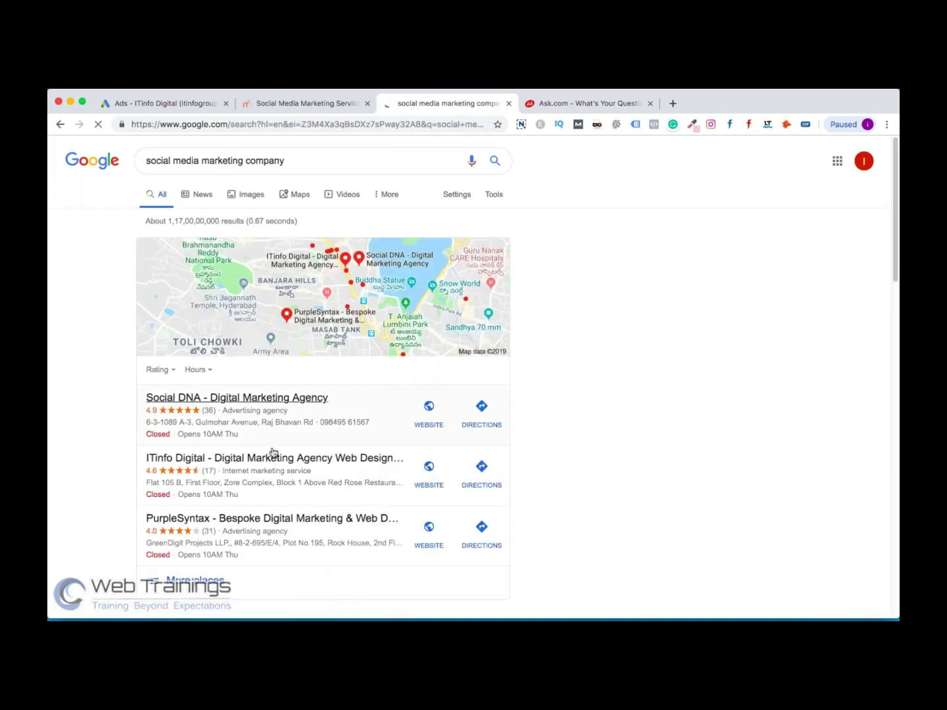
Scan the search results for the new ad, then return to the Google home page.
scroll(263, 468, down, 10)
scroll(234, 372, up, 1)
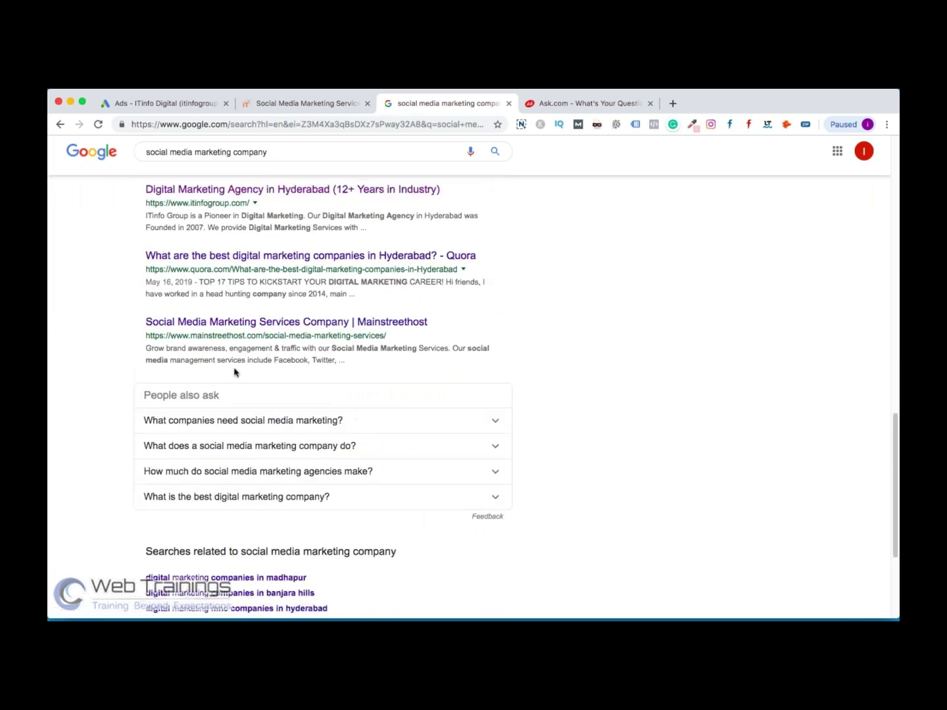
scroll(233, 375, up, 15)
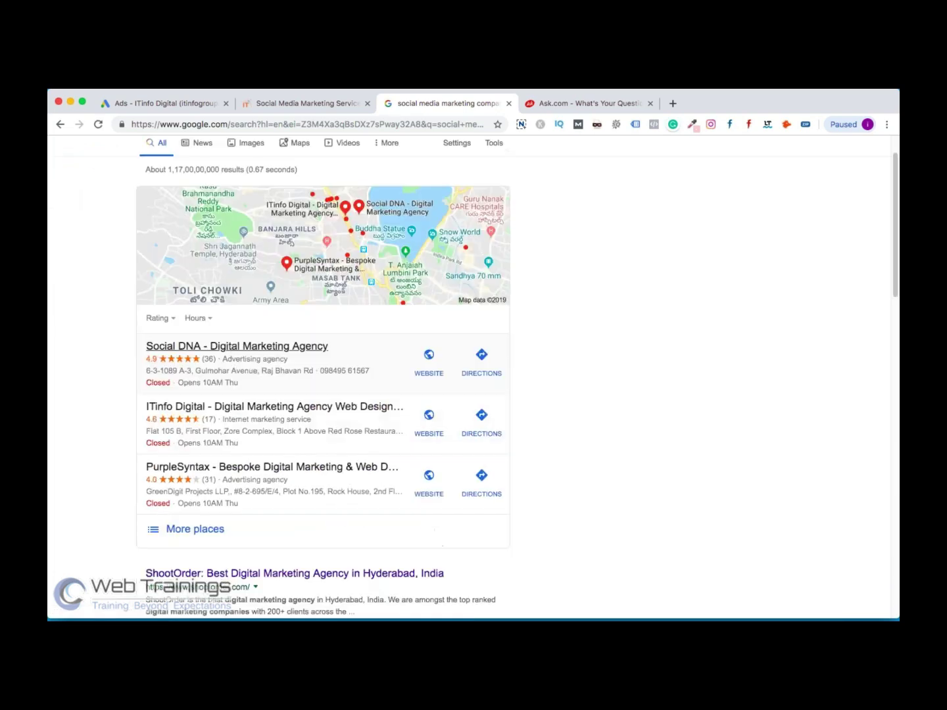
scroll(233, 368, down, 15)
scroll(233, 364, up, 3)
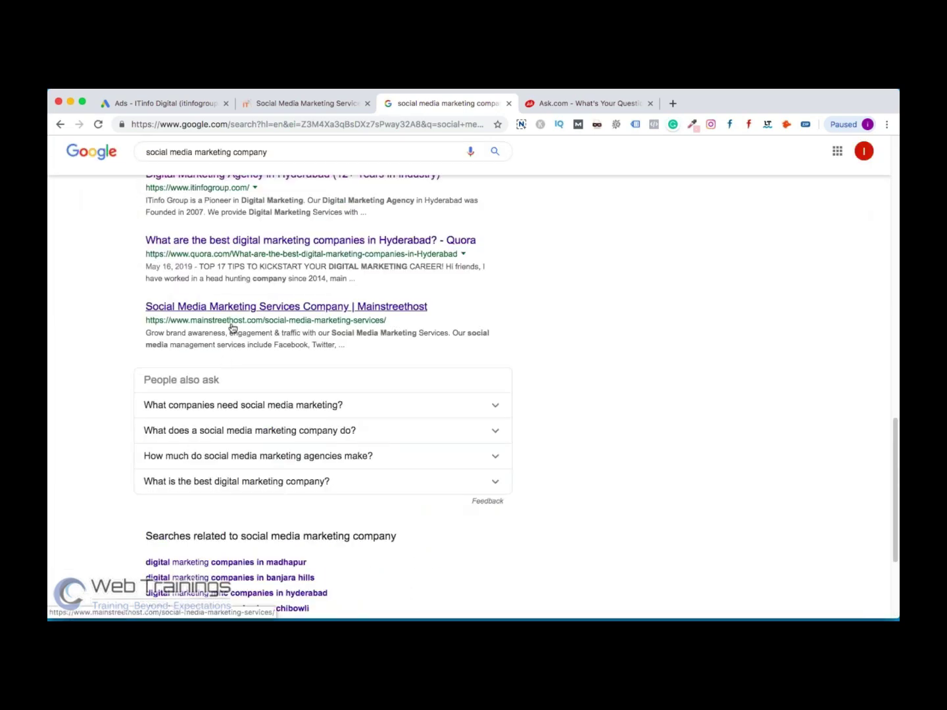
scroll(232, 328, up, 2)
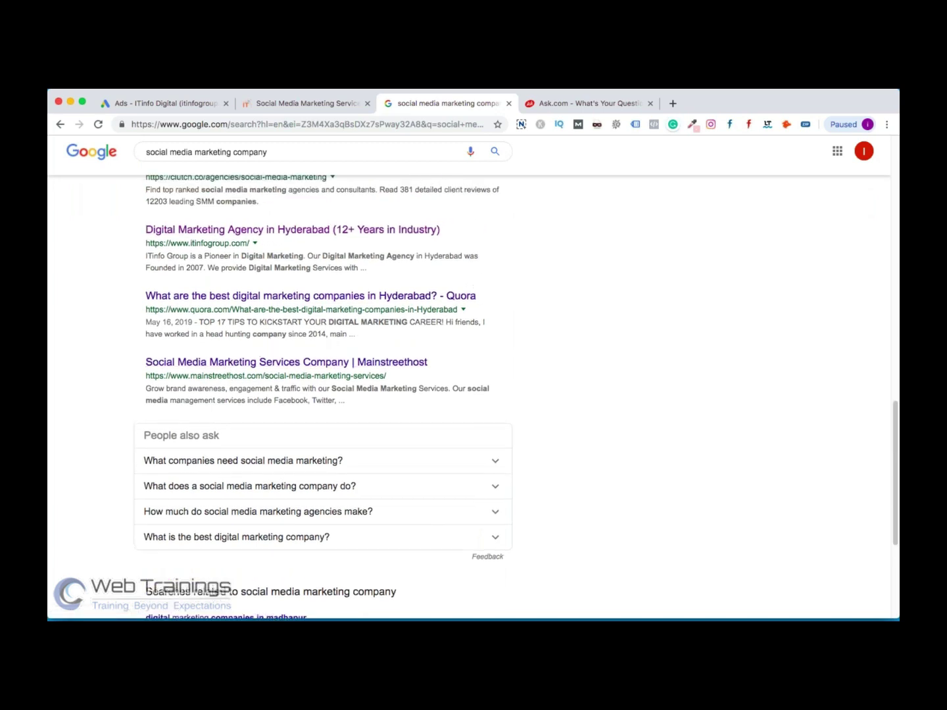
scroll(228, 329, up, 10)
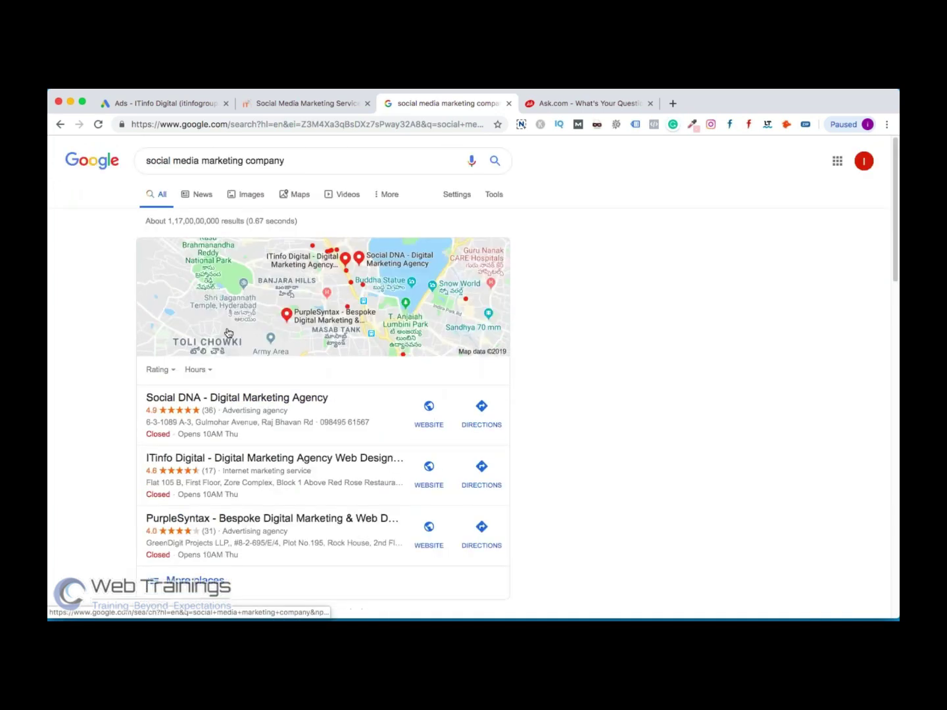
click(89, 170)
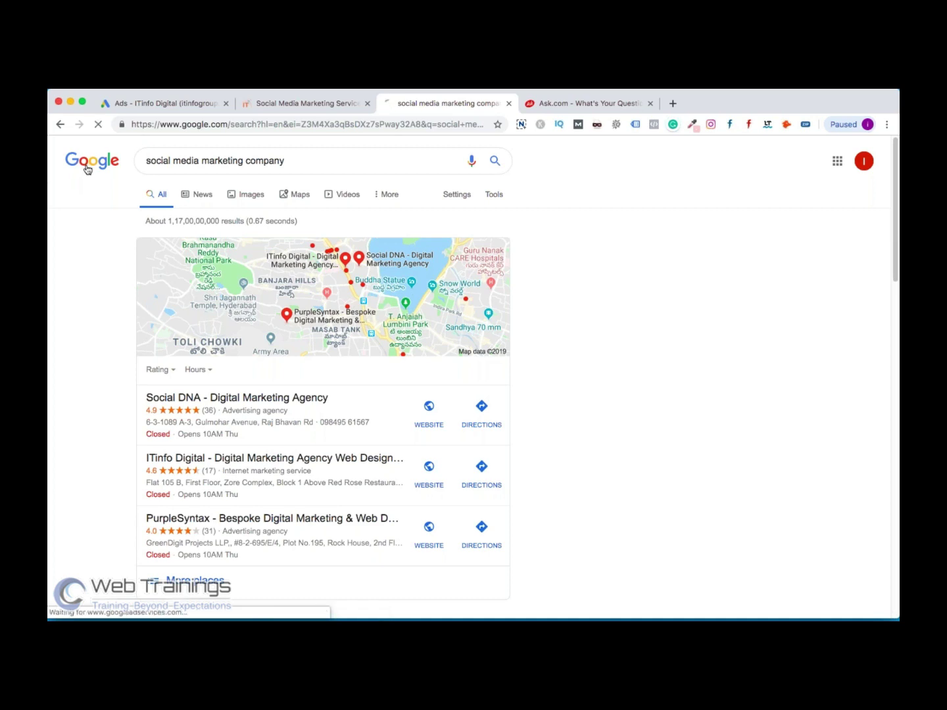